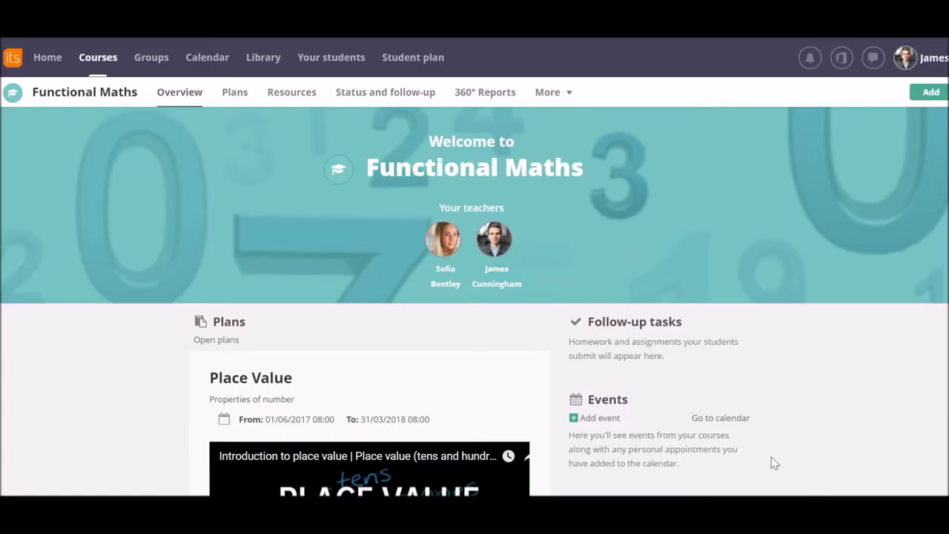
Create an active folder titled "Group A" in the resources of the Functional Maths course
click(279, 97)
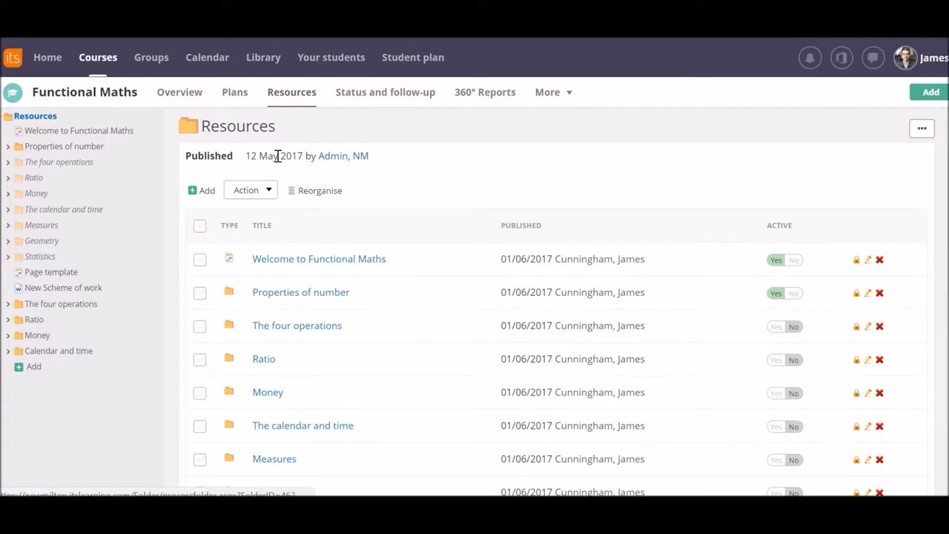
click(32, 368)
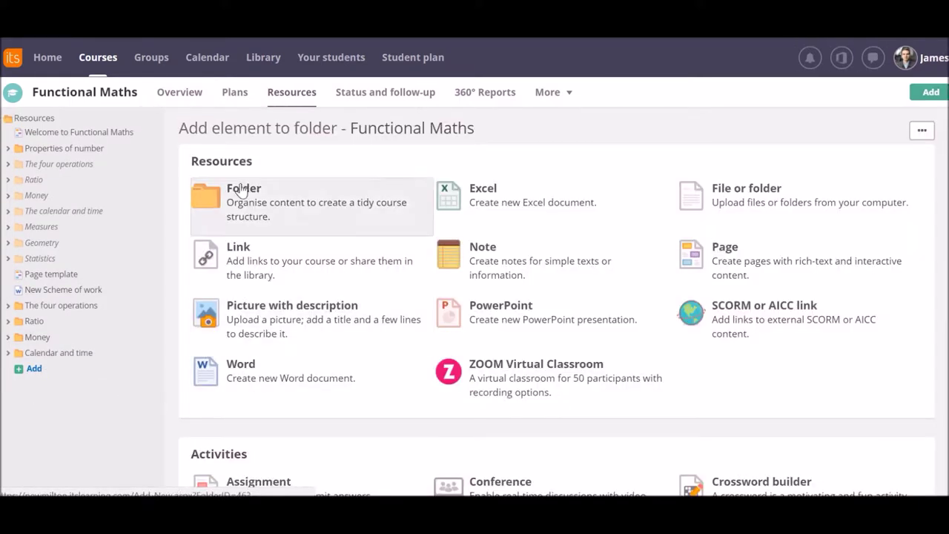
click(255, 212)
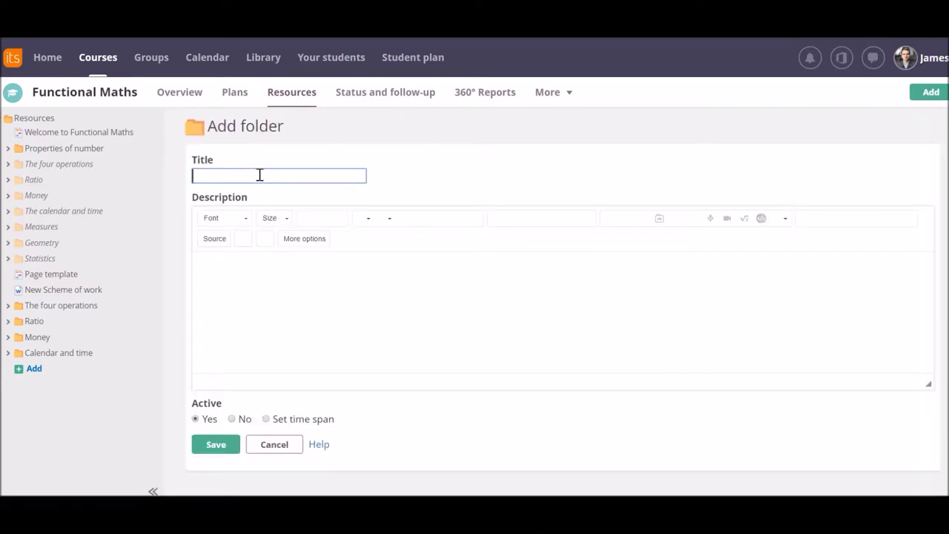
text(Group A)
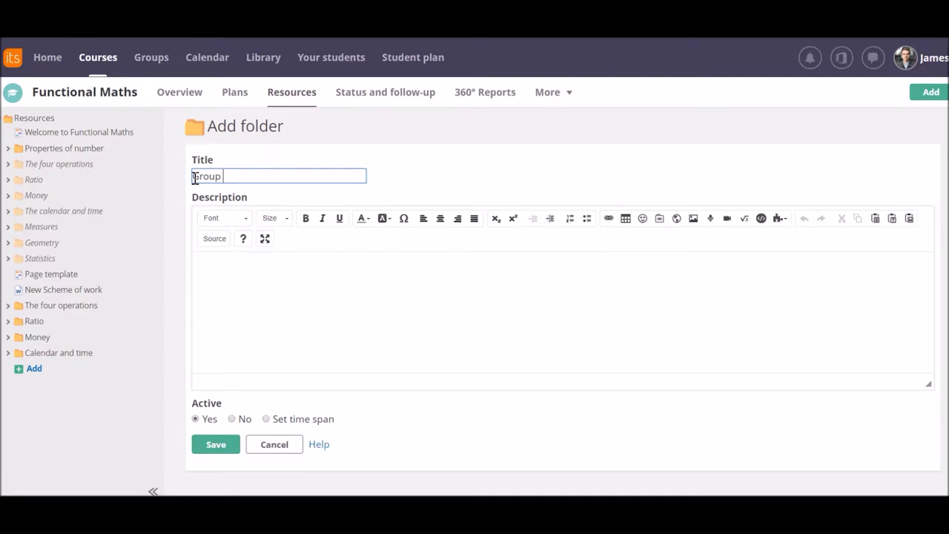
click(220, 450)
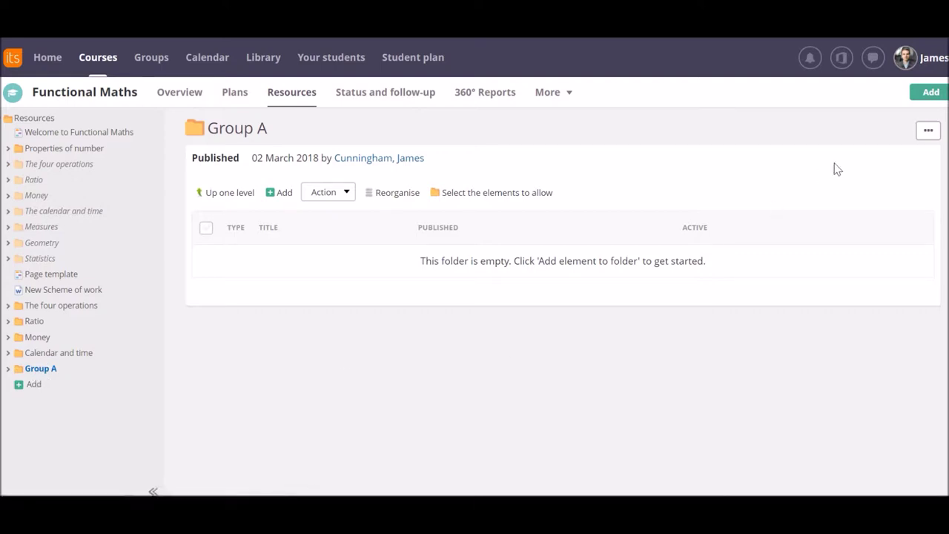
Give the group Group A permission to add new elements to the Group A folder and save
click(928, 132)
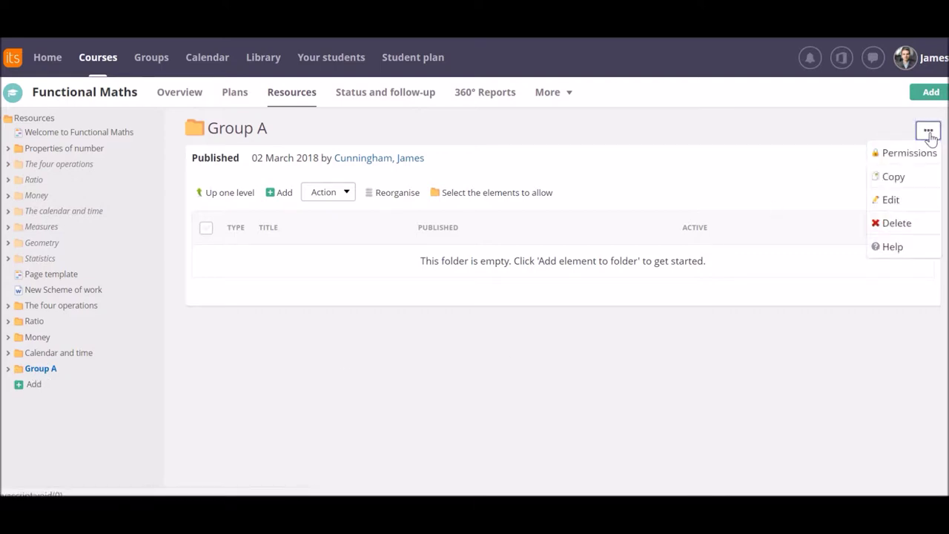
click(911, 154)
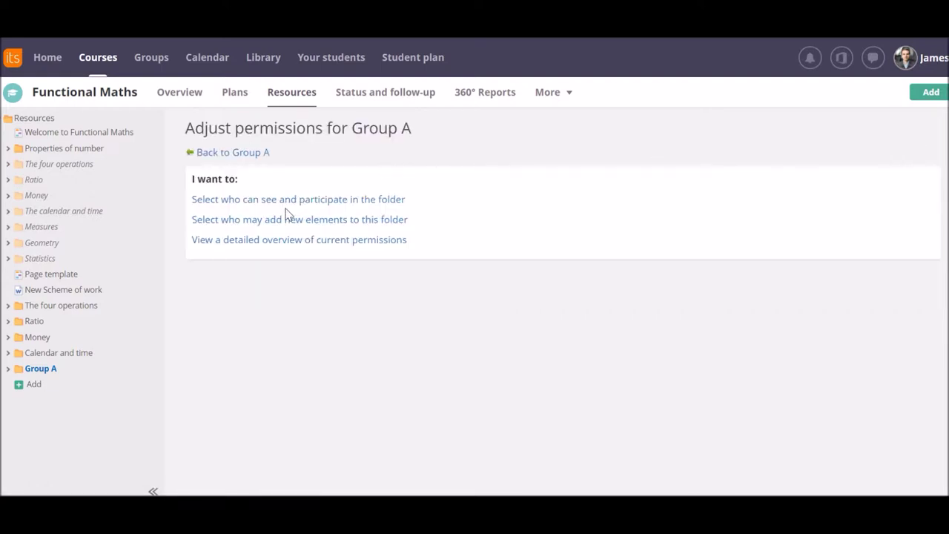
click(346, 223)
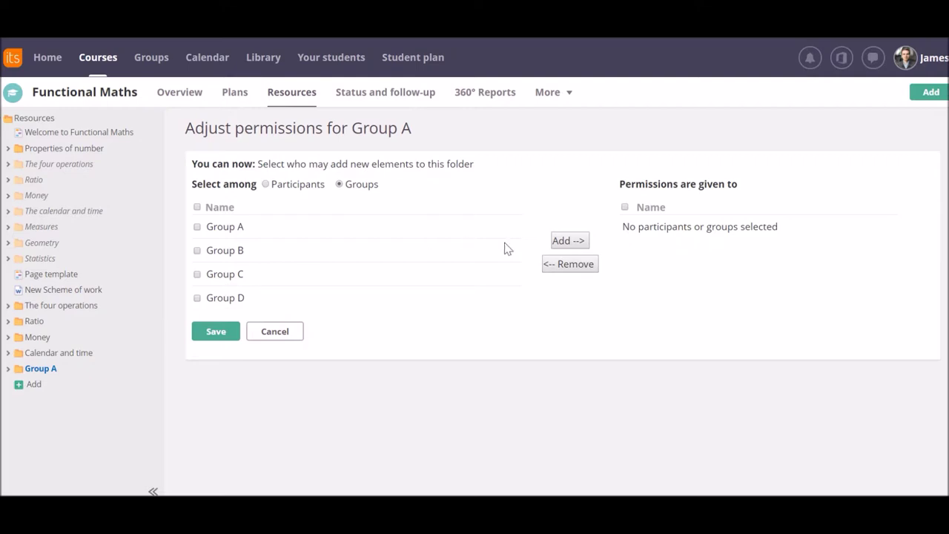
click(197, 227)
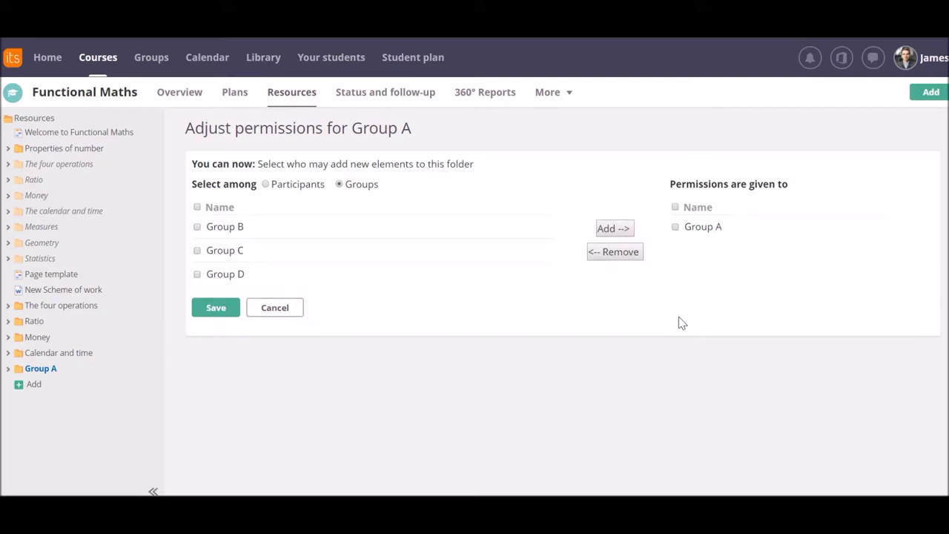
click(200, 315)
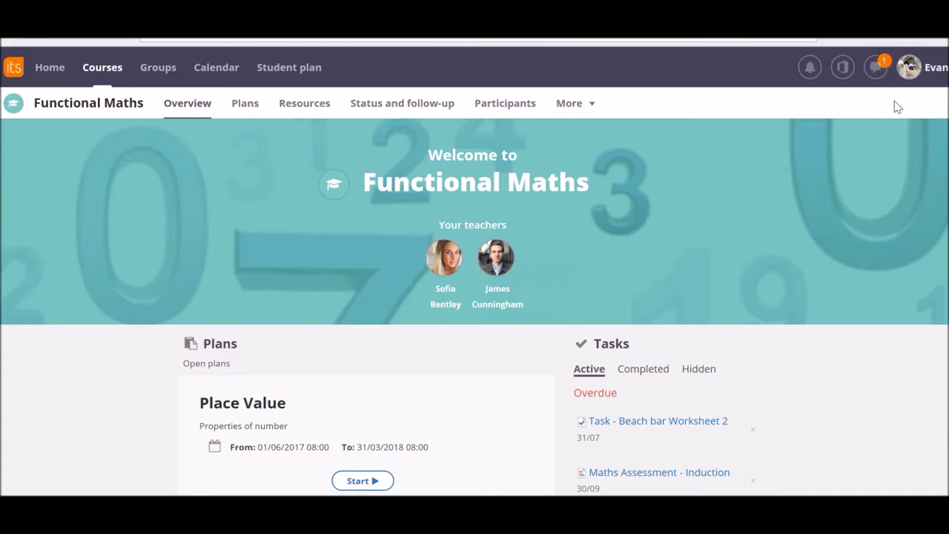
In the student's view of Functional Maths, compare the options in the Calendar and time folder with those in the Group A folder
click(315, 109)
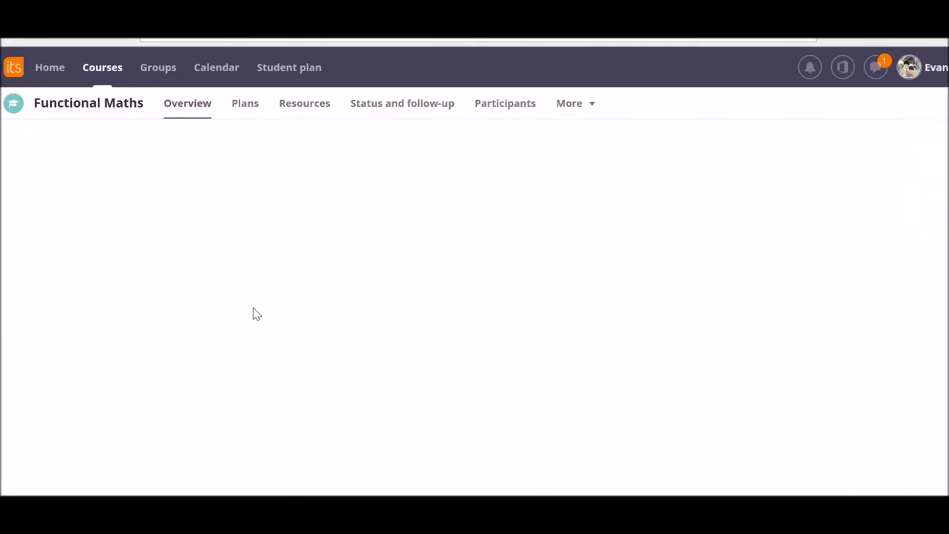
scroll(281, 341, down, 1)
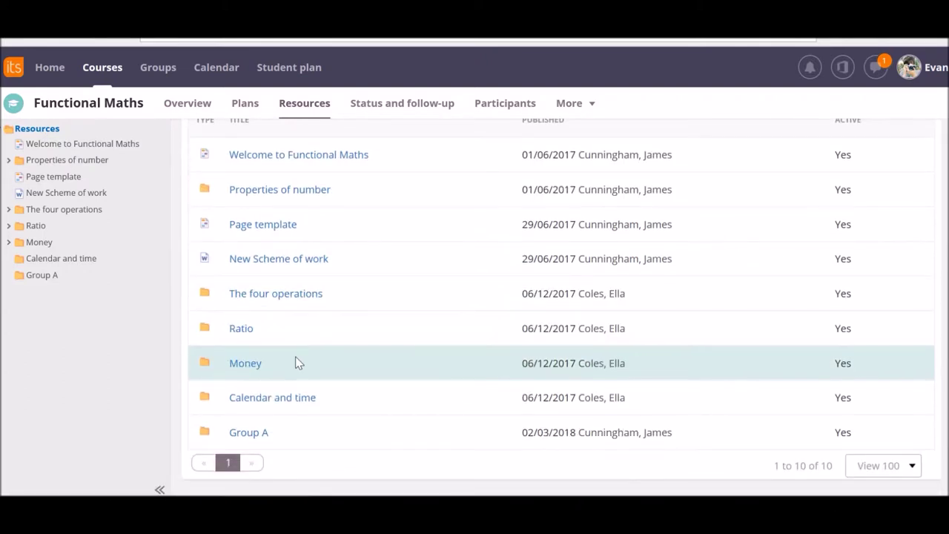
click(270, 401)
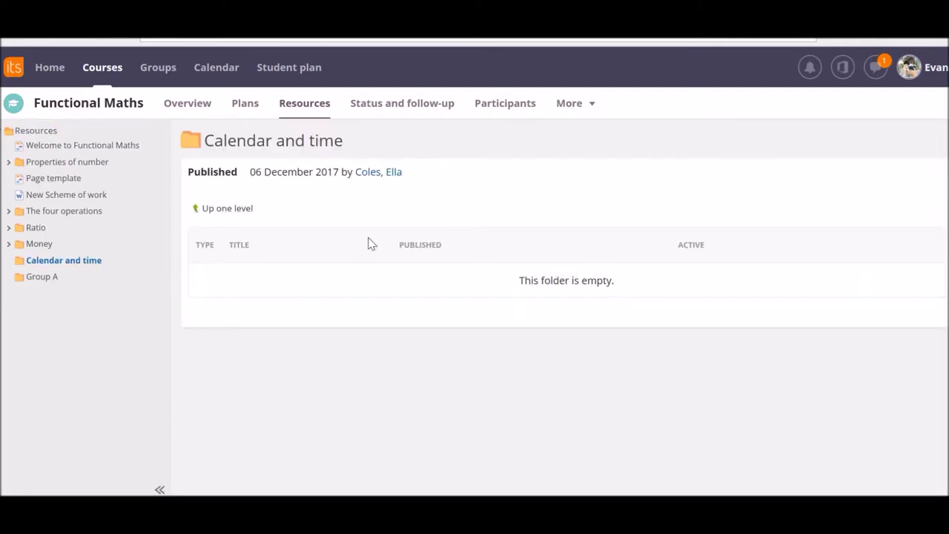
click(38, 278)
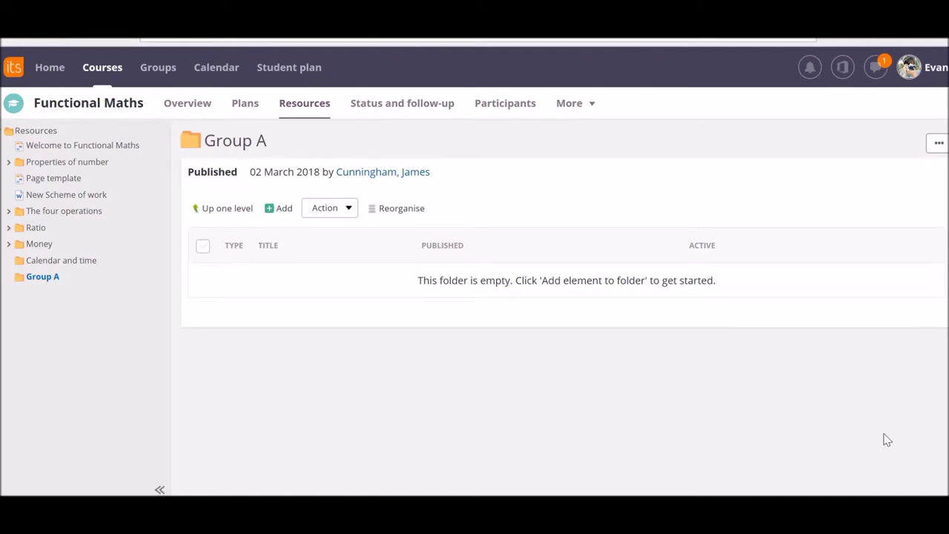
Switch to the GCSE English Literature course and examine one student's personal report under the status reports
key(alt+Tab)
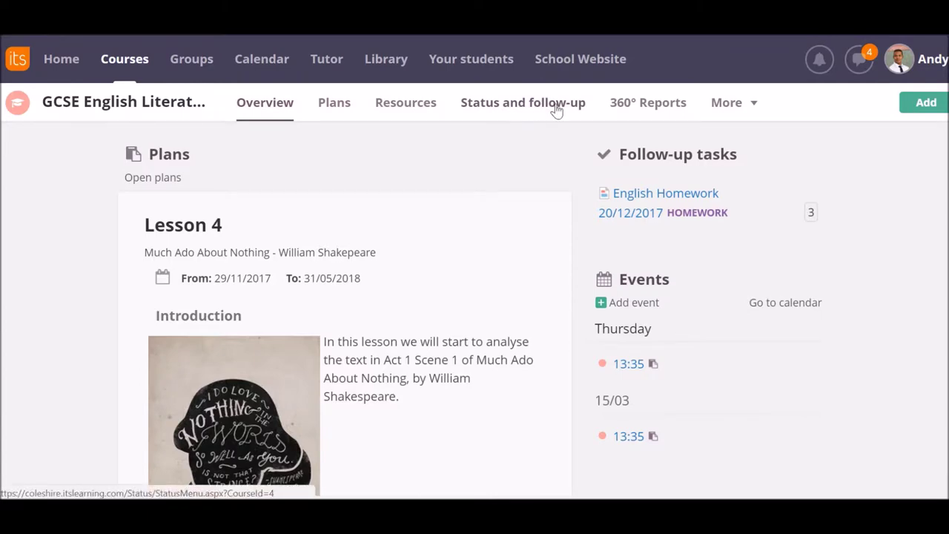
click(557, 104)
scroll(571, 297, down, 2)
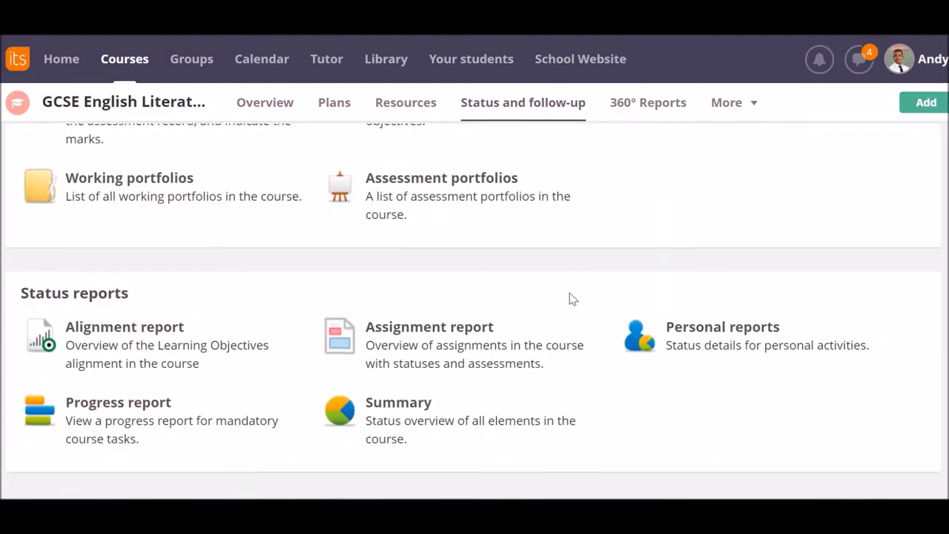
click(699, 334)
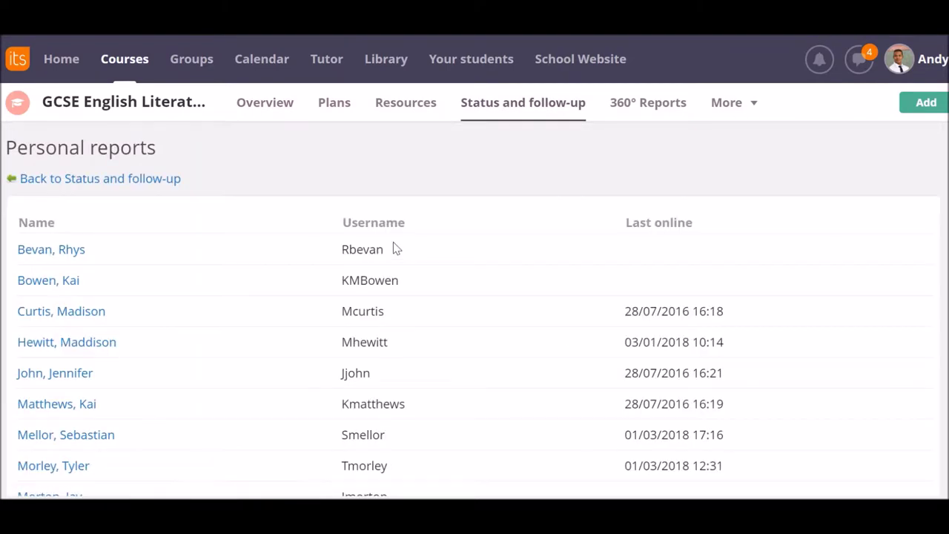
scroll(394, 256, down, 3)
click(87, 420)
scroll(282, 356, down, 4)
scroll(291, 351, down, 10)
scroll(291, 351, down, 4)
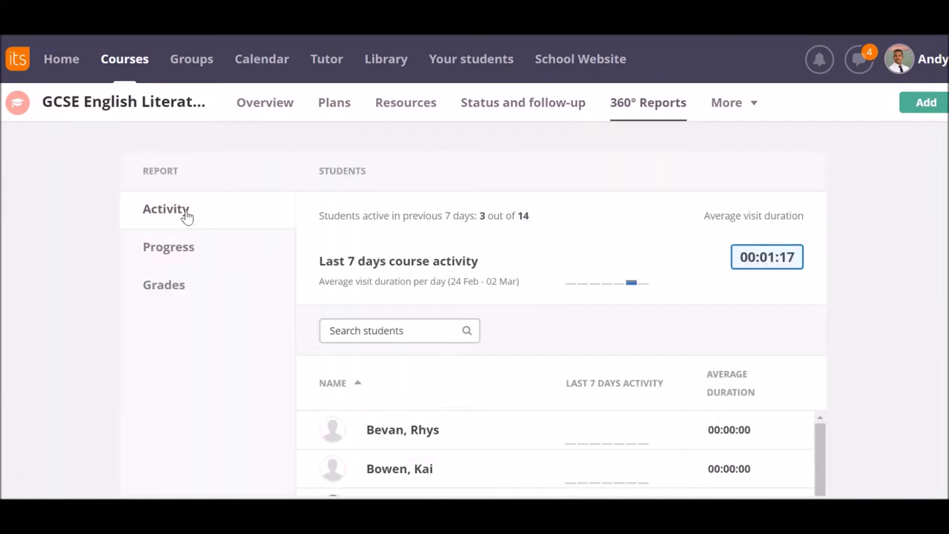
Examine the 360° activity report of the course's students and open one student's detailed activity
scroll(571, 312, down, 5)
scroll(572, 337, down, 4)
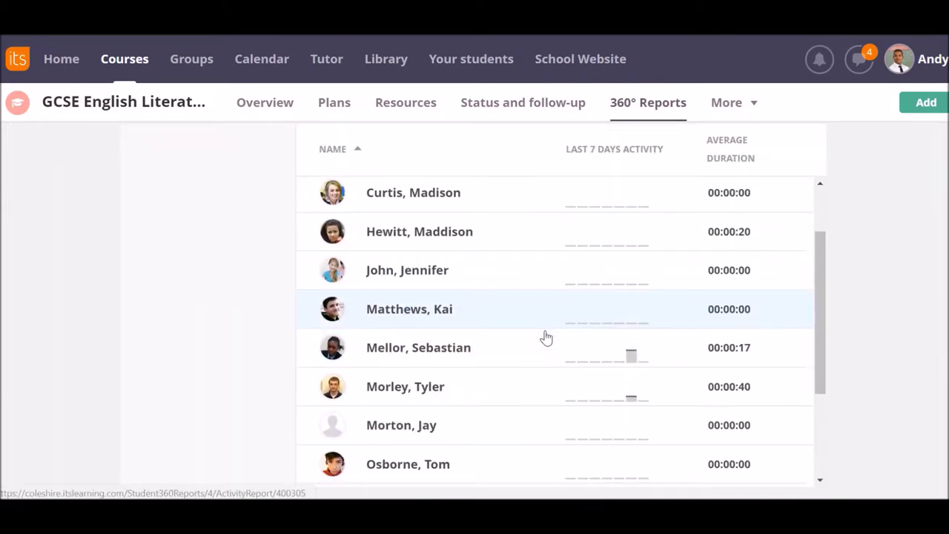
click(424, 438)
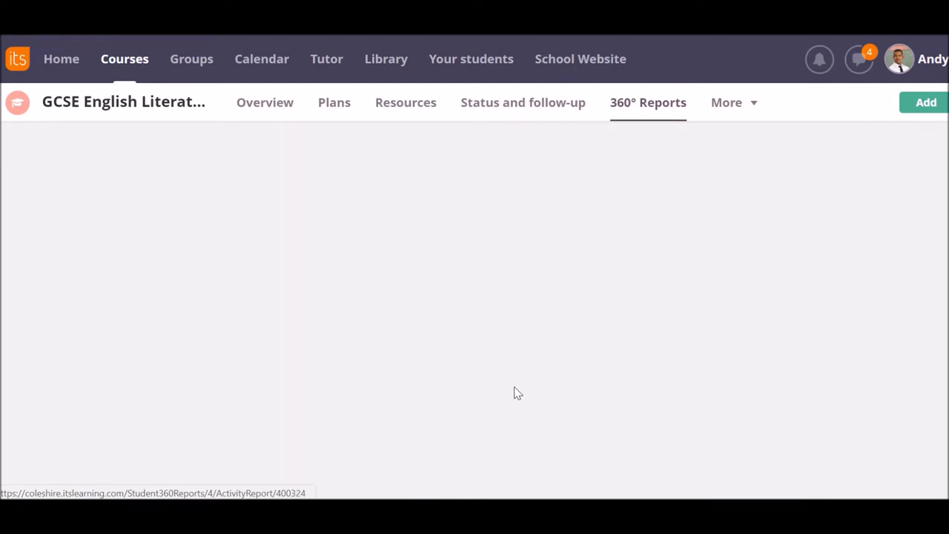
scroll(519, 387, down, 5)
scroll(519, 387, down, 5)
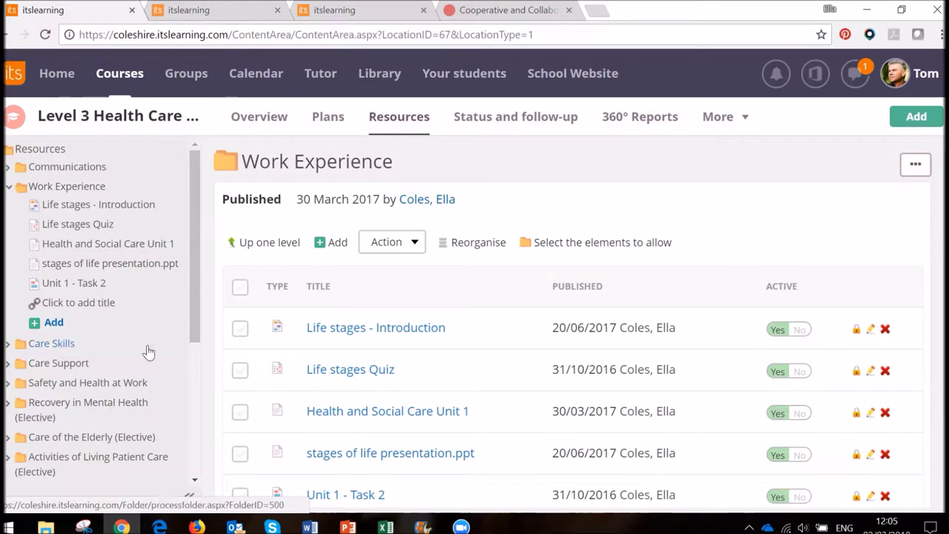
Create an active text-based chat conference titled "Catch up" in the Work Experience folder
scroll(711, 405, down, 4)
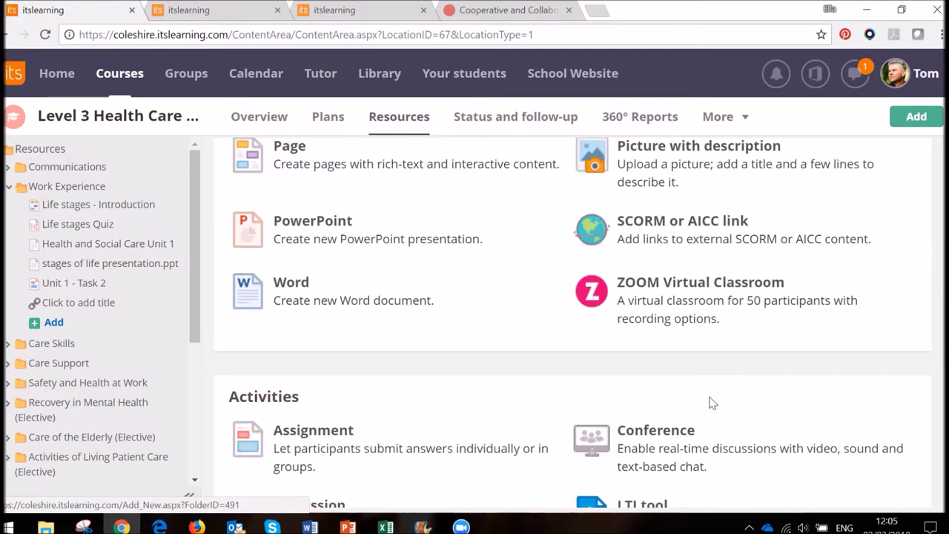
scroll(709, 402, down, 3)
click(585, 420)
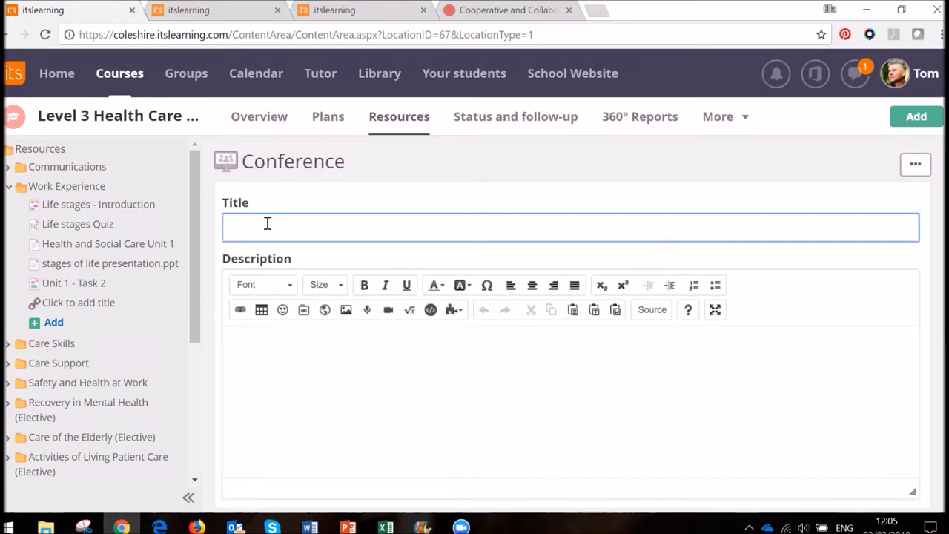
text(Catch up)
scroll(356, 245, down, 4)
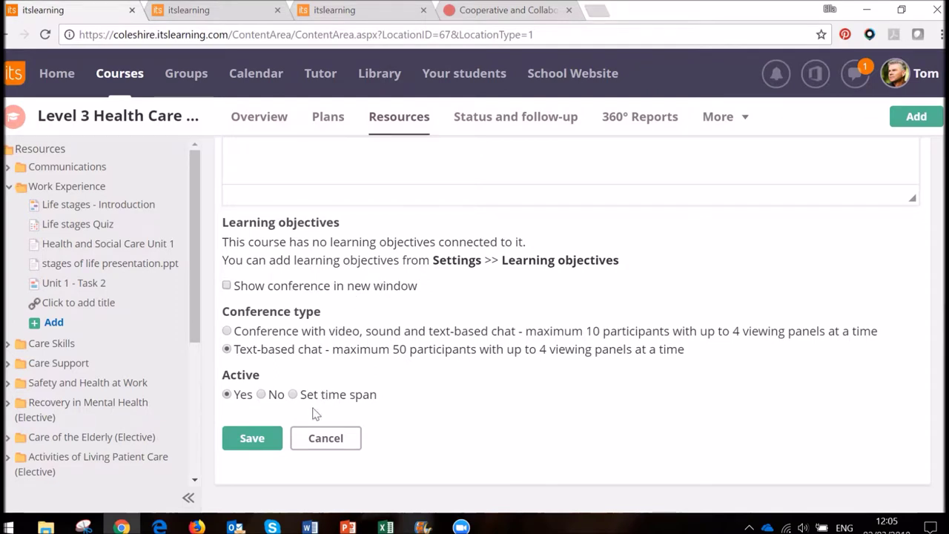
click(265, 451)
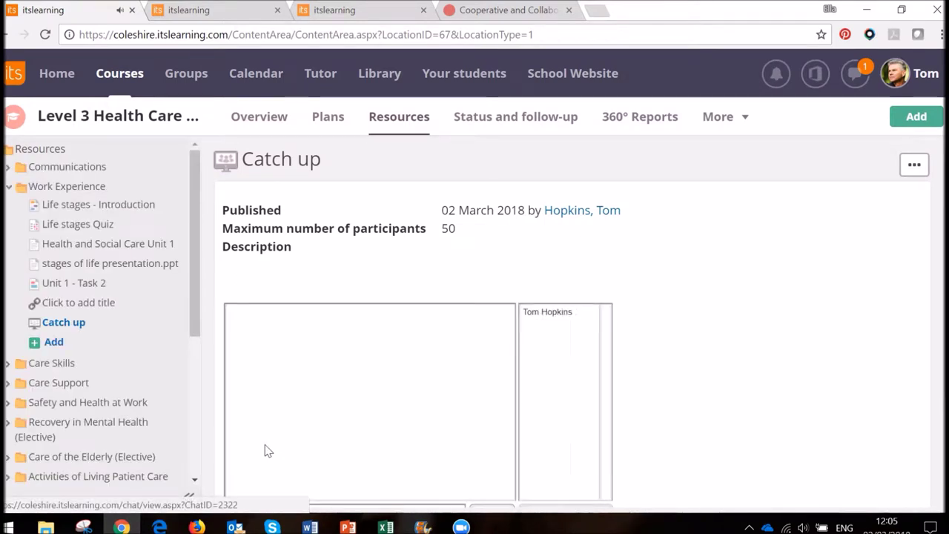
Launch the ZOOM Virtual Classroom from the course resources in Zoom Meetings, and end the meeting for all
scroll(204, 300, down, 5)
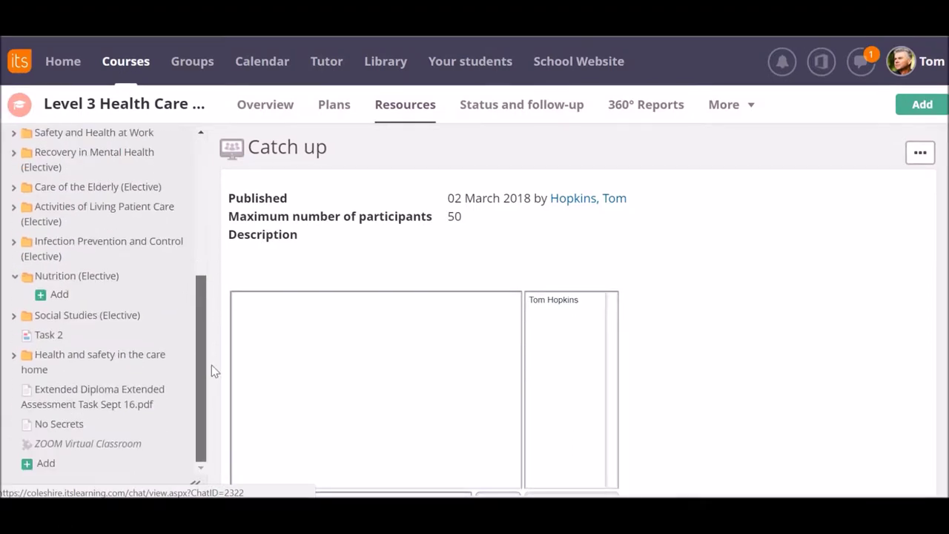
click(87, 443)
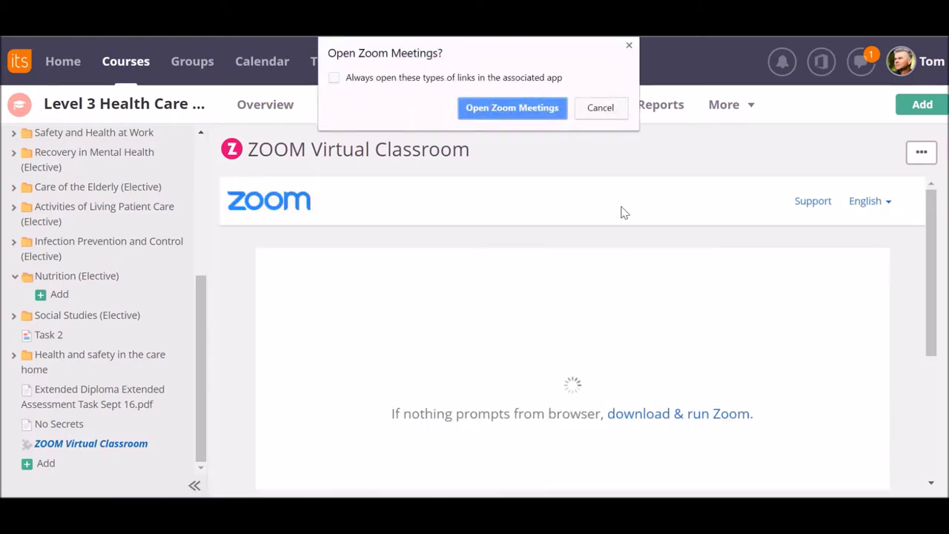
click(512, 108)
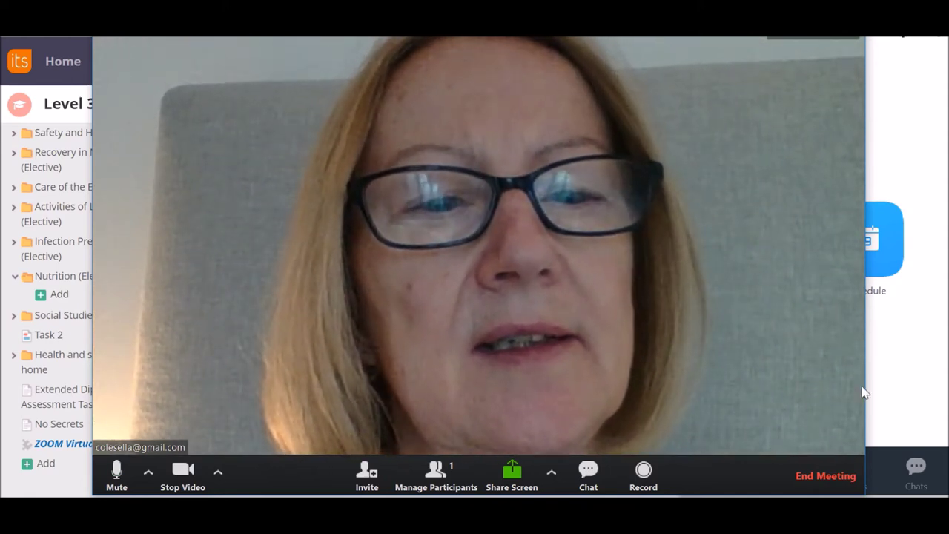
click(826, 477)
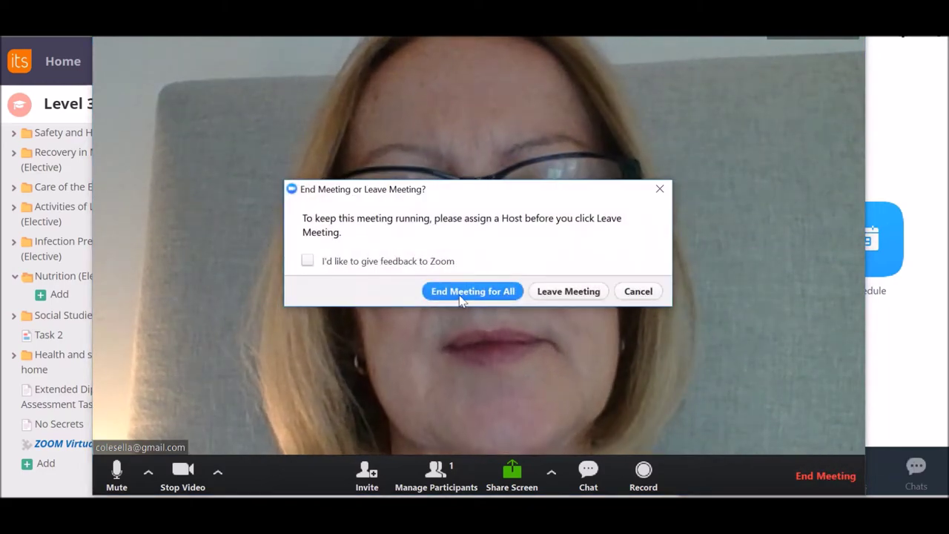
click(473, 290)
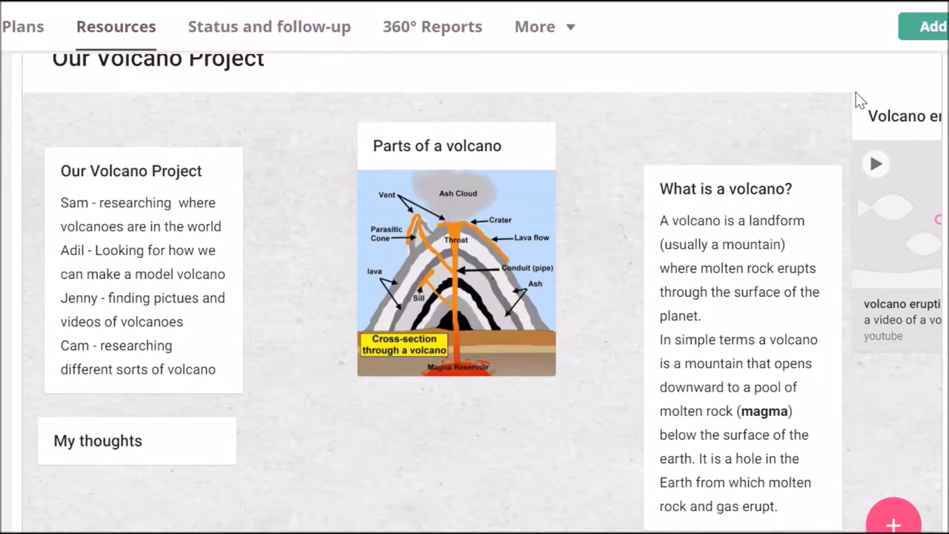
Move the "Volcano erupting" card below the "Our Volcano Project" note and add a note titled "Mount Etna" under the volcano diagram
drag(875, 104, 52, 349)
double_click(336, 432)
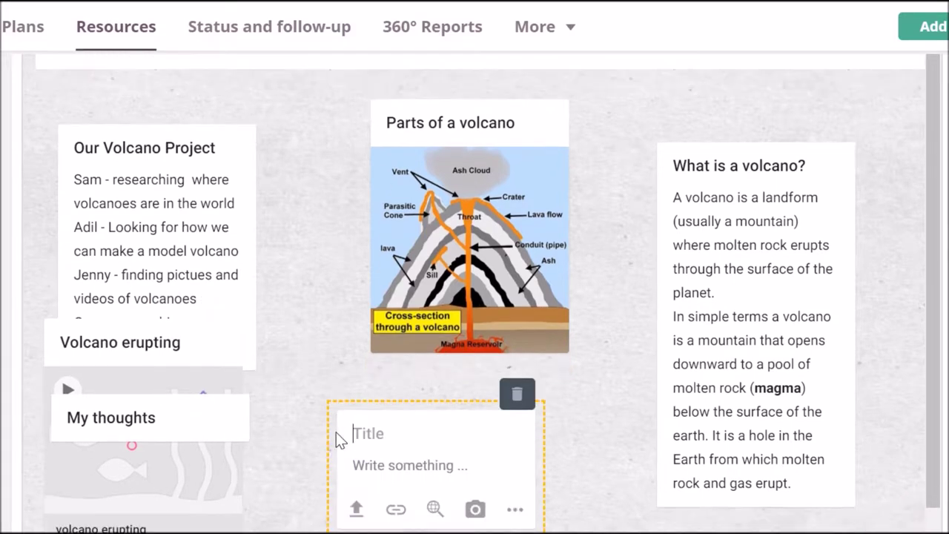
text(Mount Et)
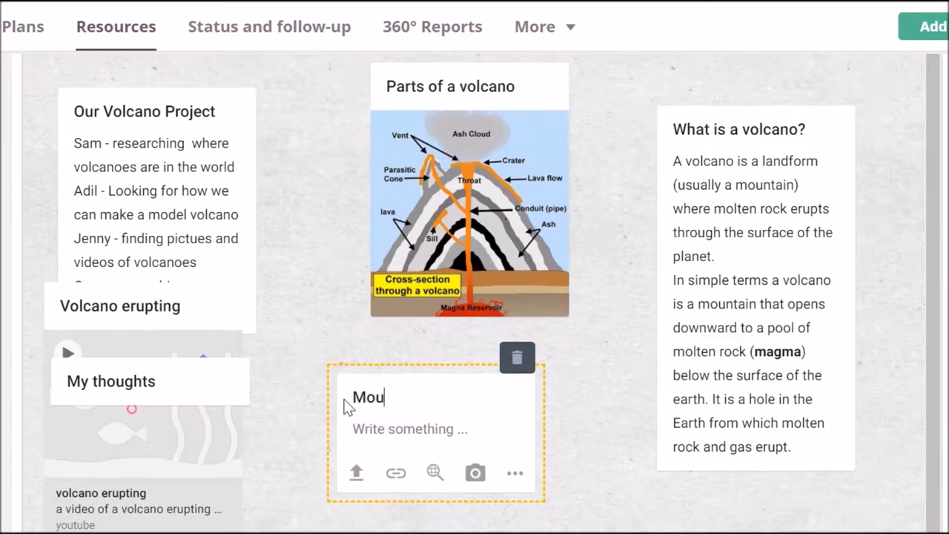
text(na)
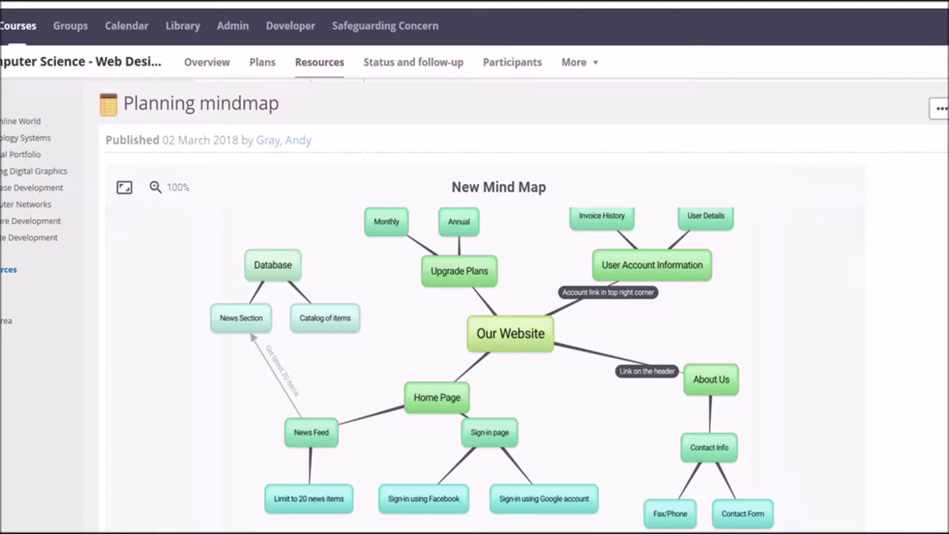
click(913, 525)
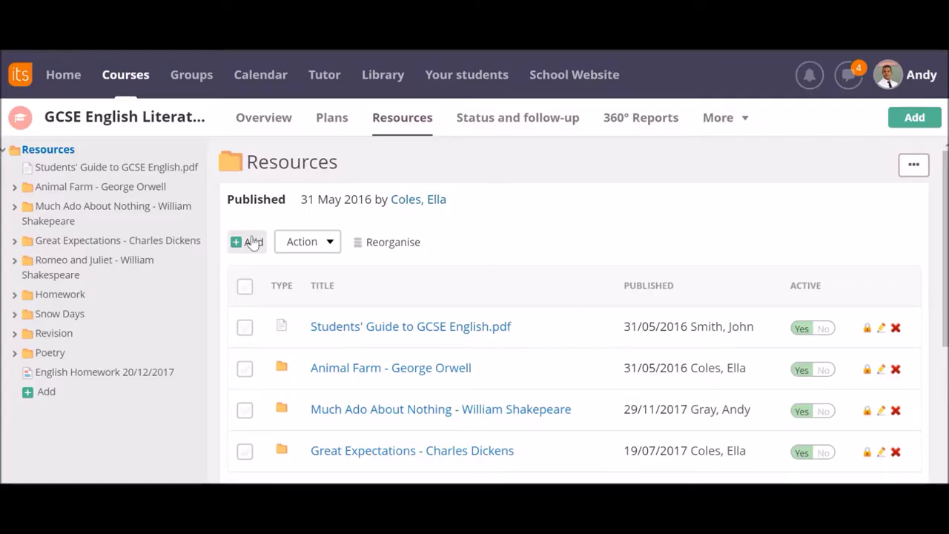
Add a new task titled "The Character of Beatrice" to the GCSE English Literature course resources
click(251, 241)
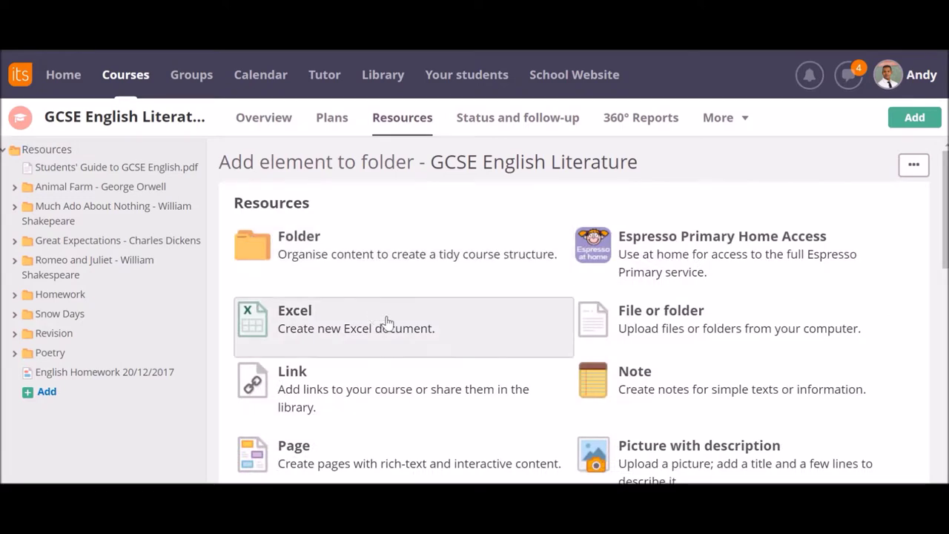
scroll(387, 327, down, 6)
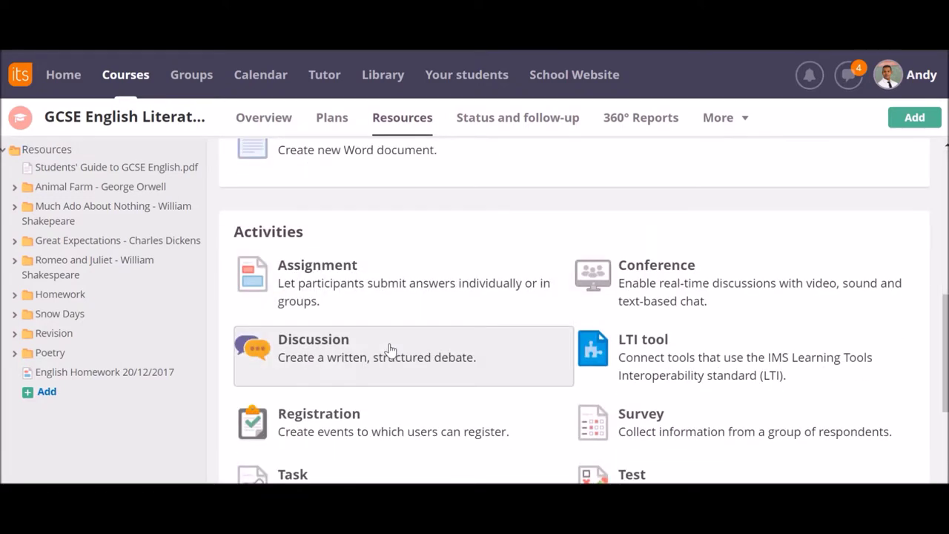
scroll(391, 348, down, 1)
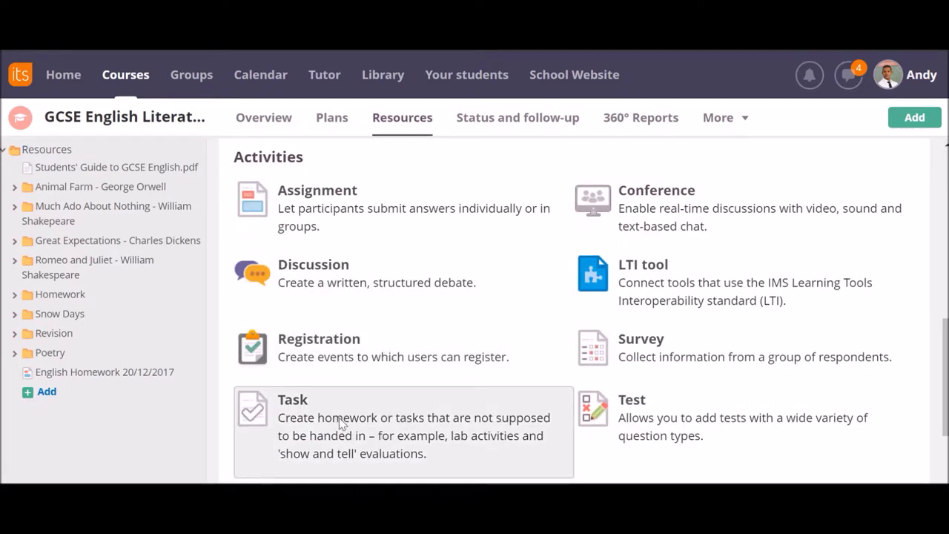
click(339, 418)
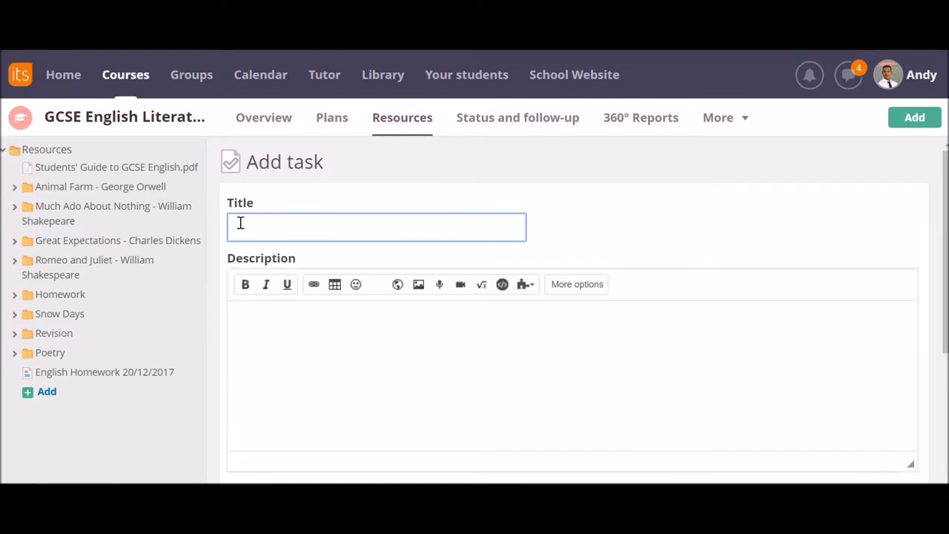
text(The Charac)
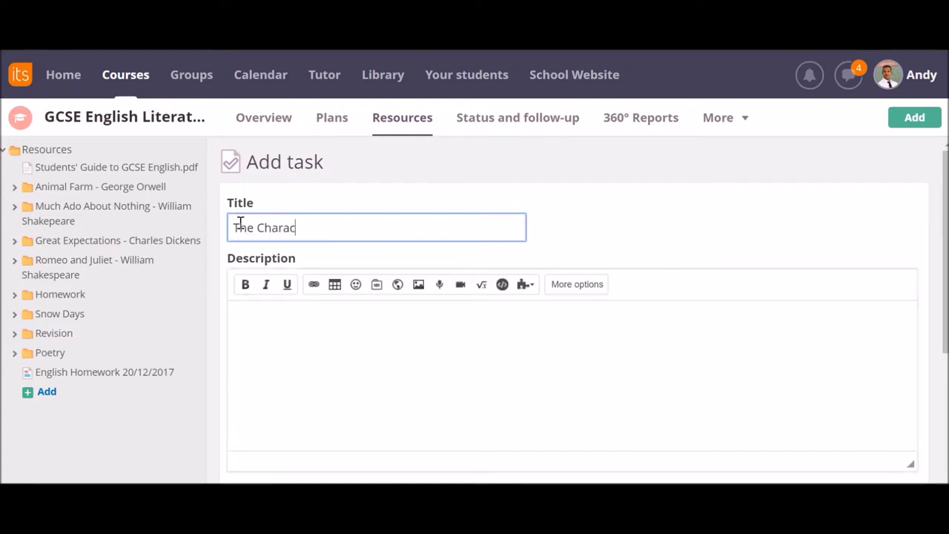
text(ter of Beatrice)
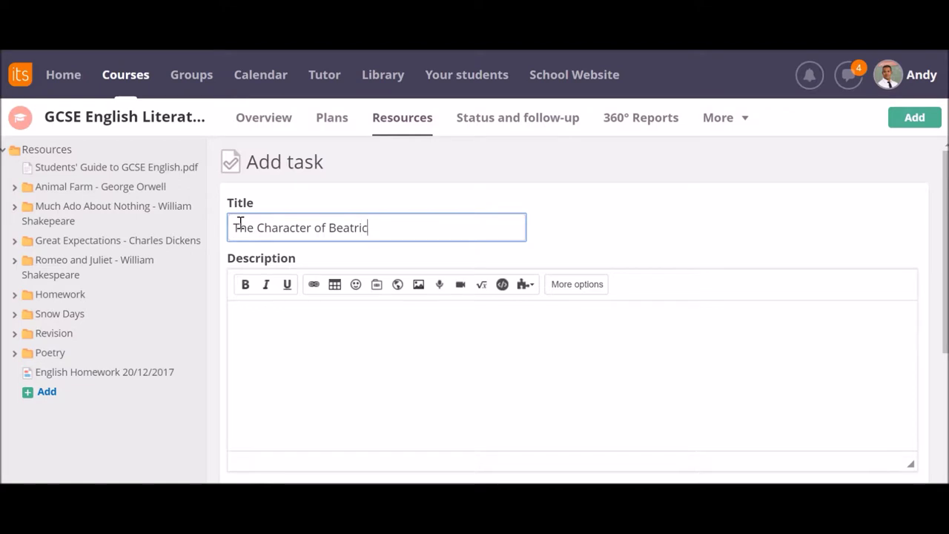
Set the task description to "In your group complete the attached Google sheet with as much evidence as you can find in the play."
click(243, 318)
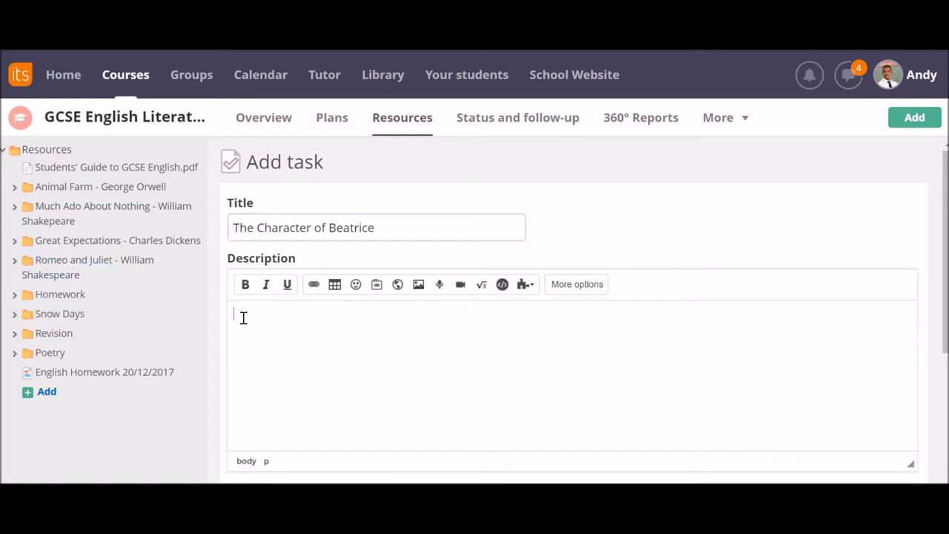
text(In your group w)
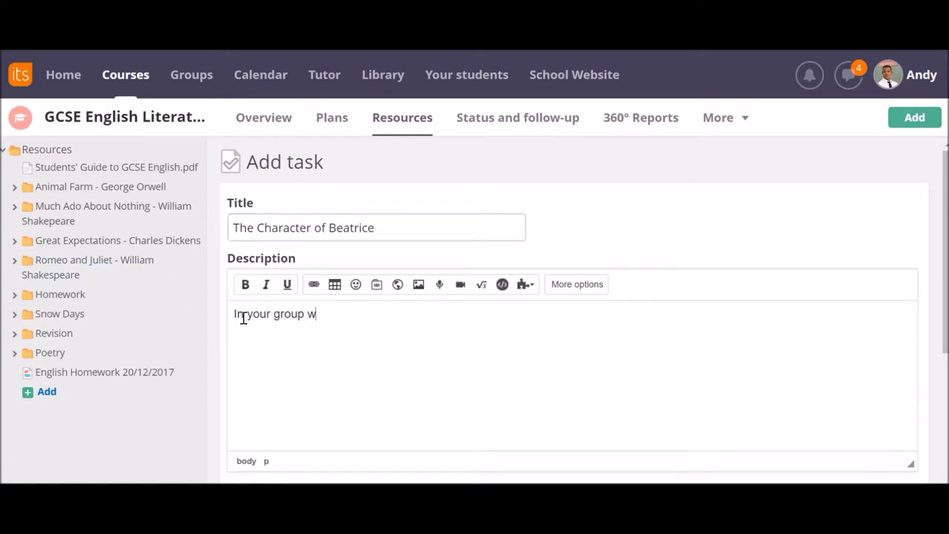
key(BackSpace)
text(complete the attached Google sheet with as much evid)
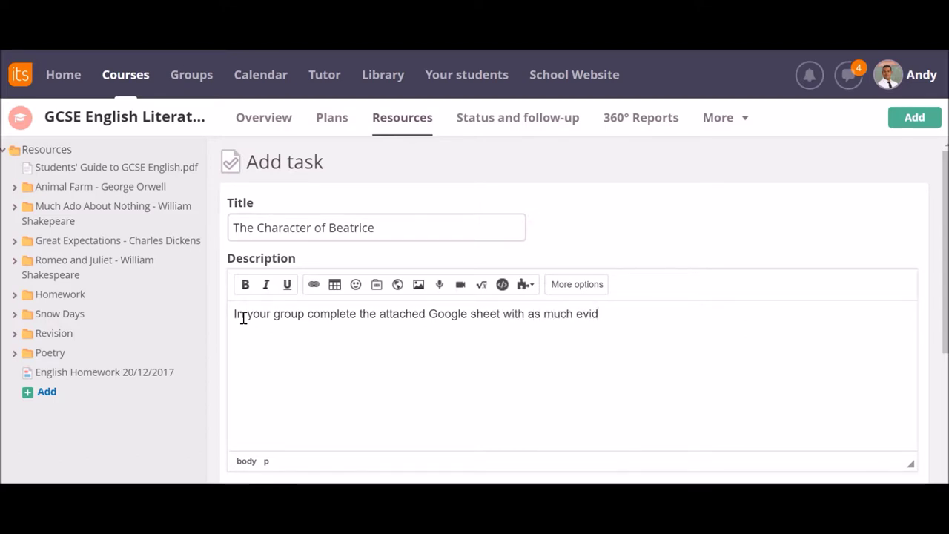
text(ence as you can fi)
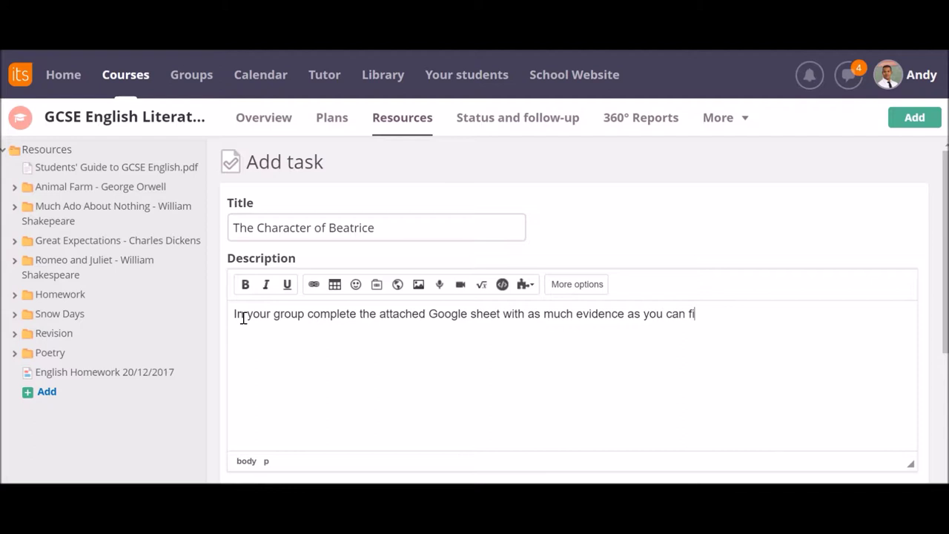
text(nd in the play.)
Set the task's deadline to the end of a specific day, 09/03/2018
scroll(244, 327, down, 3)
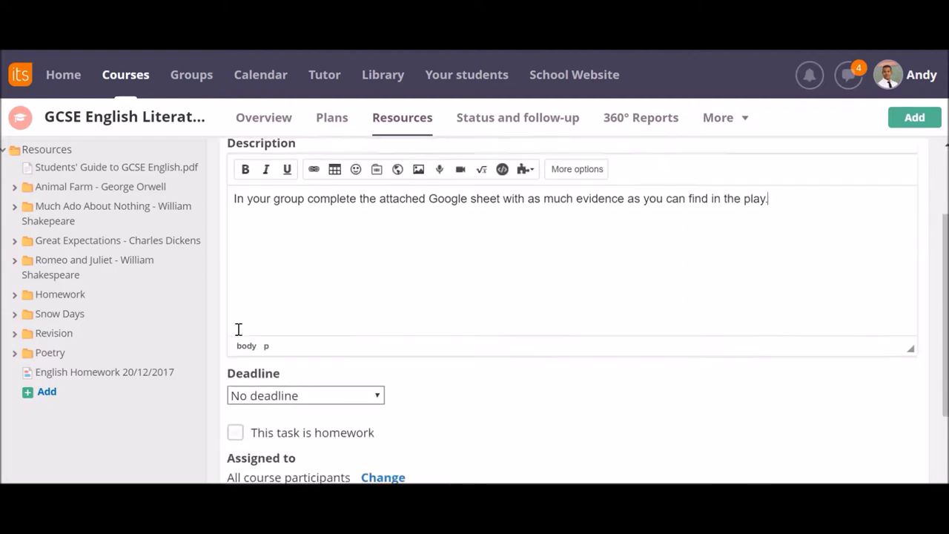
click(353, 290)
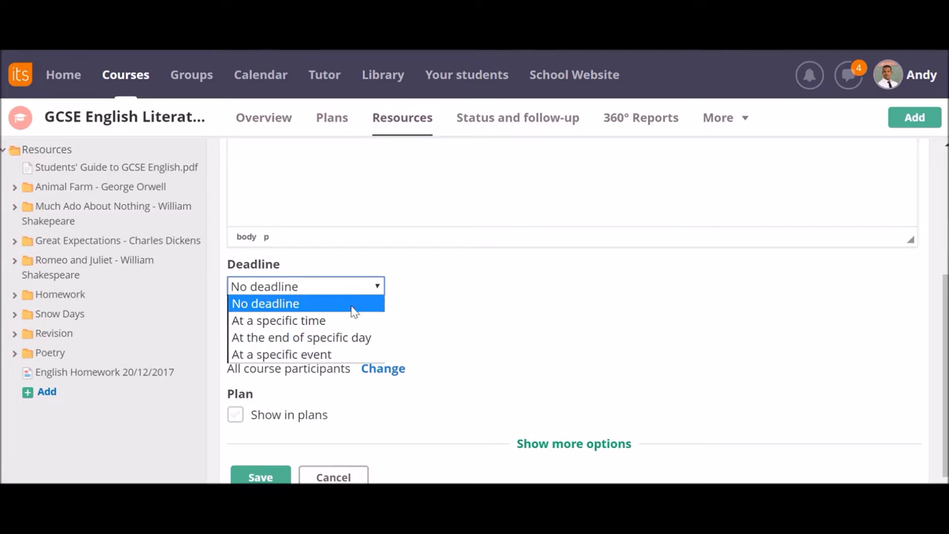
click(288, 338)
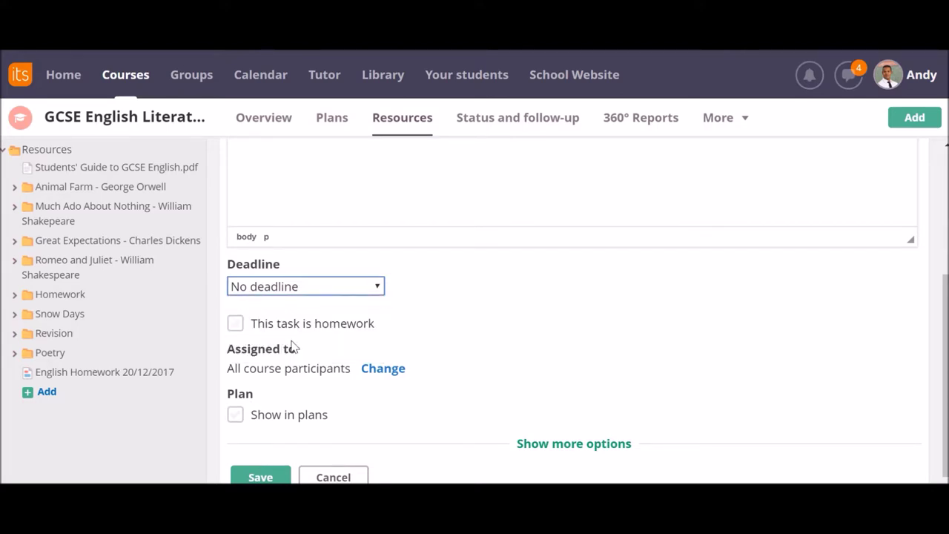
click(479, 290)
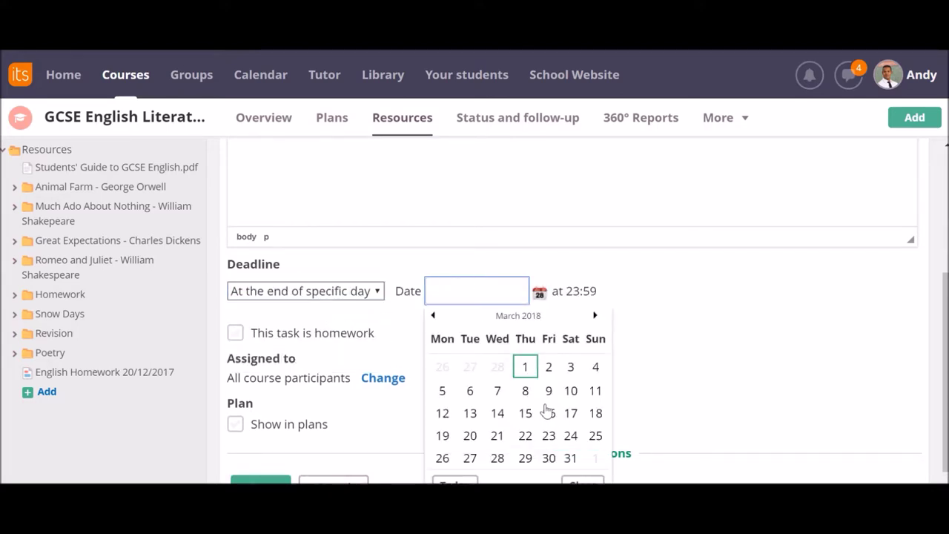
click(549, 396)
Assign the task to group 2 instead of all course participants
scroll(420, 364, down, 1)
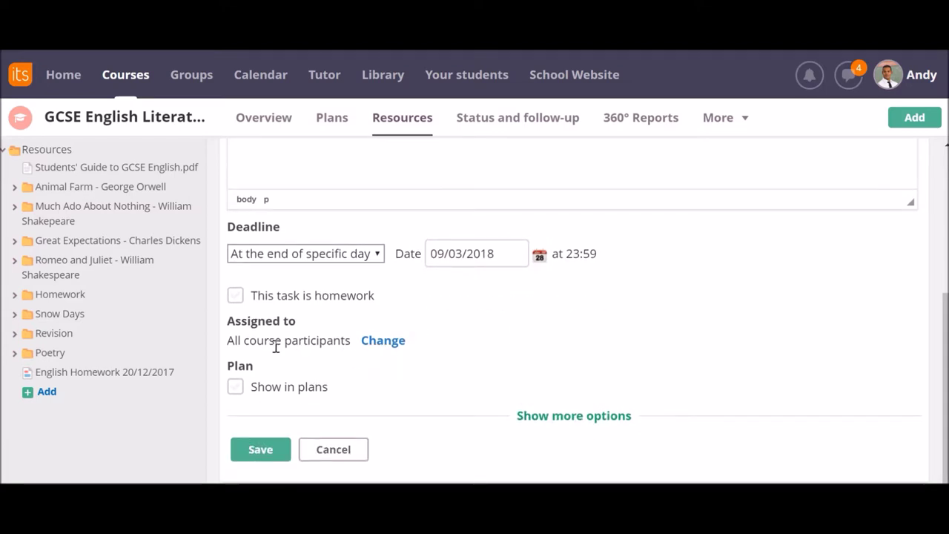
click(382, 346)
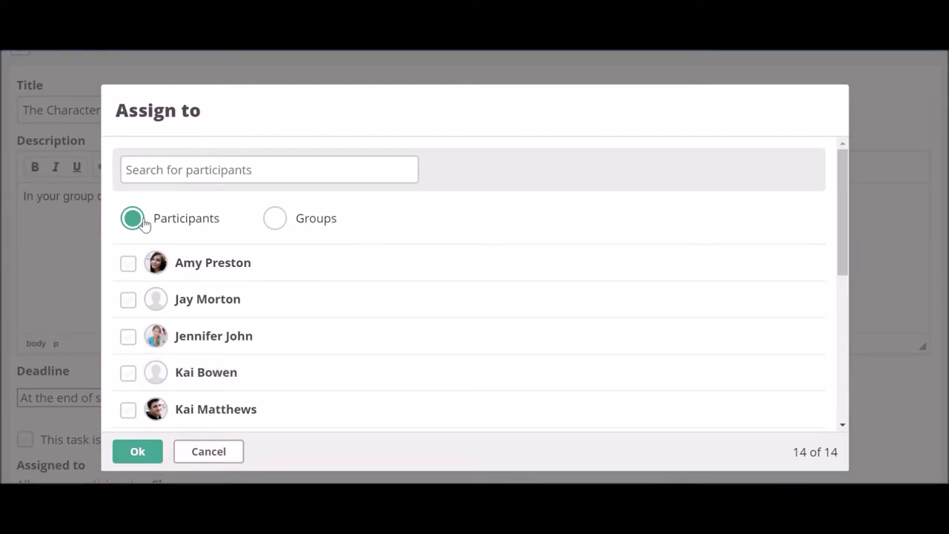
click(302, 226)
click(128, 301)
click(152, 454)
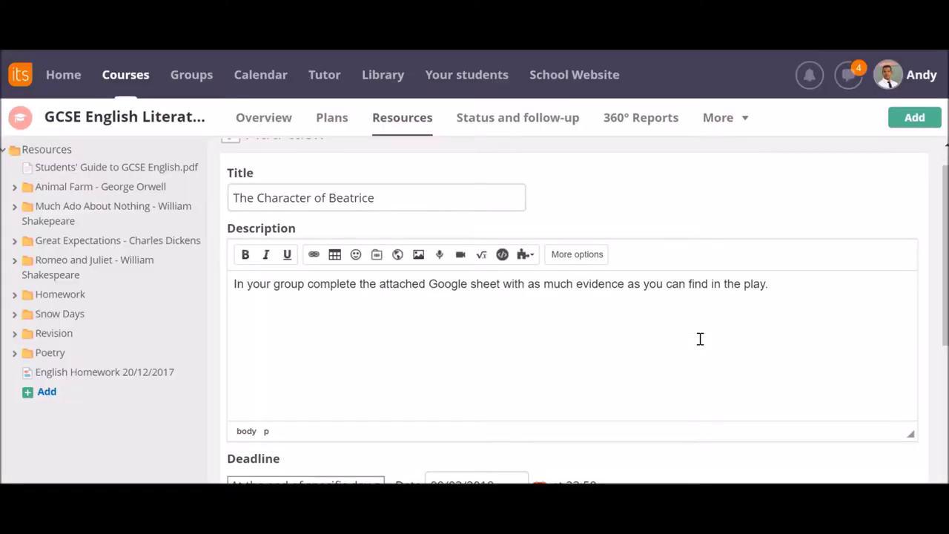
Attach the Google Drive spreadsheet "The Character of Beatrice" to the task as a collaborative file
scroll(700, 339, down, 5)
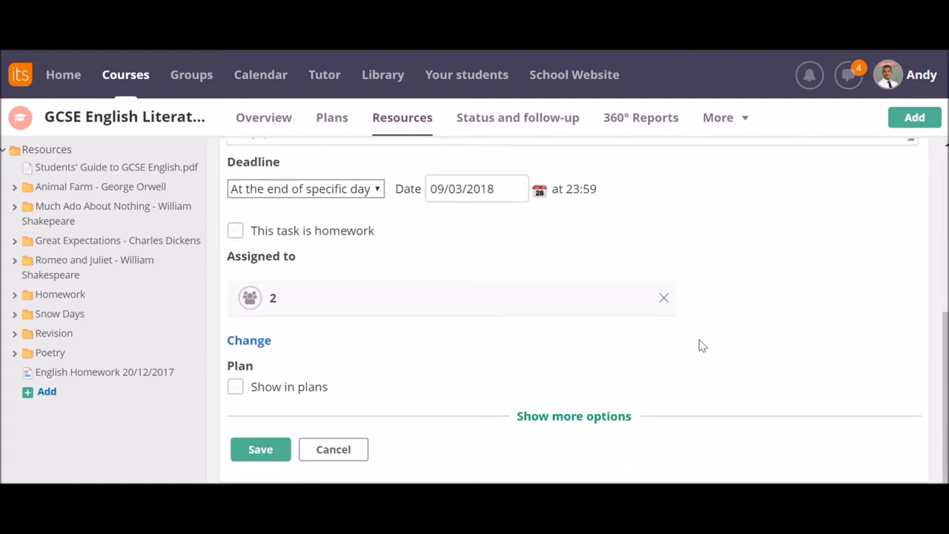
click(571, 420)
scroll(544, 347, down, 1)
scroll(542, 346, down, 3)
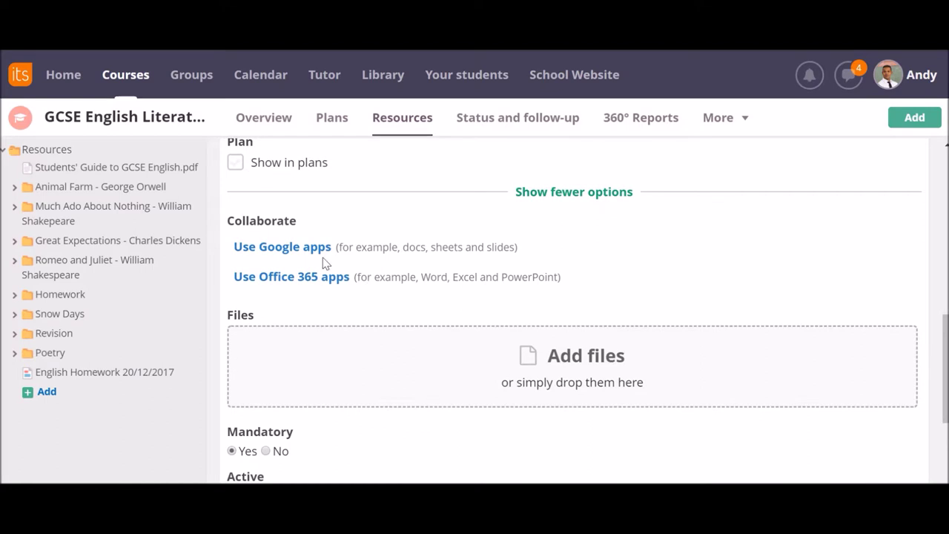
click(283, 248)
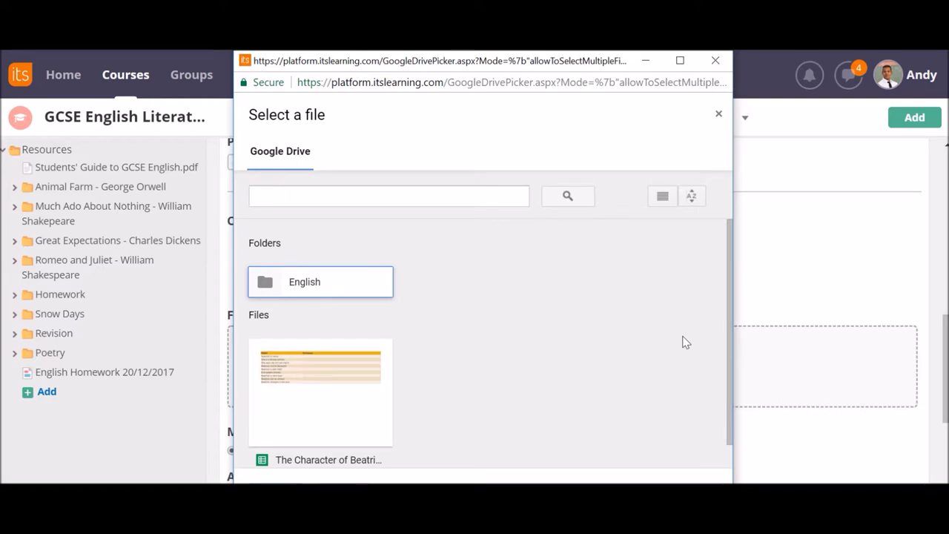
click(323, 365)
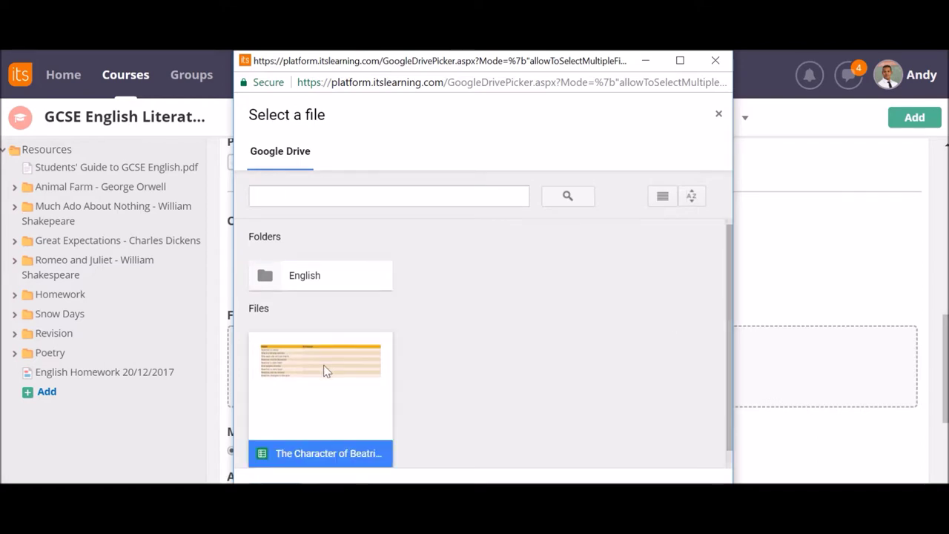
scroll(502, 356, down, 1)
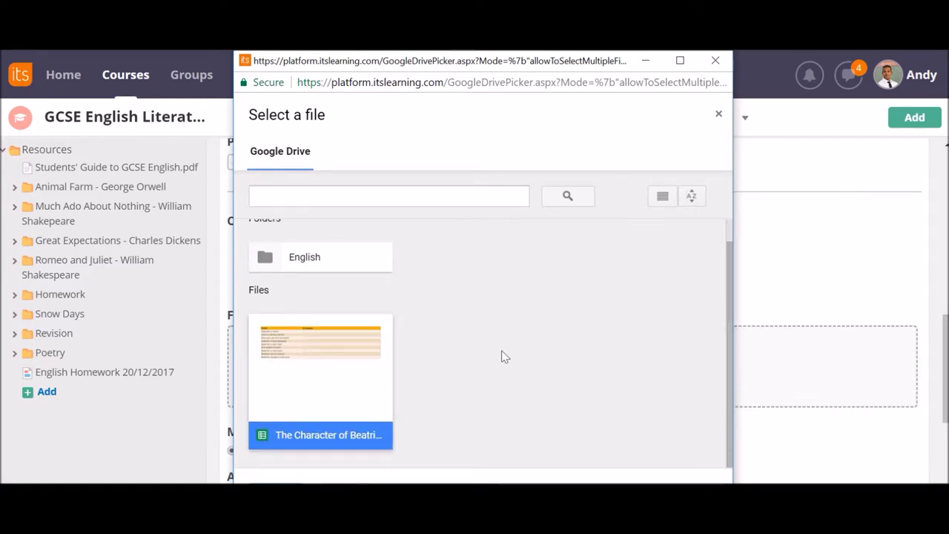
drag(502, 67, 506, 34)
click(280, 460)
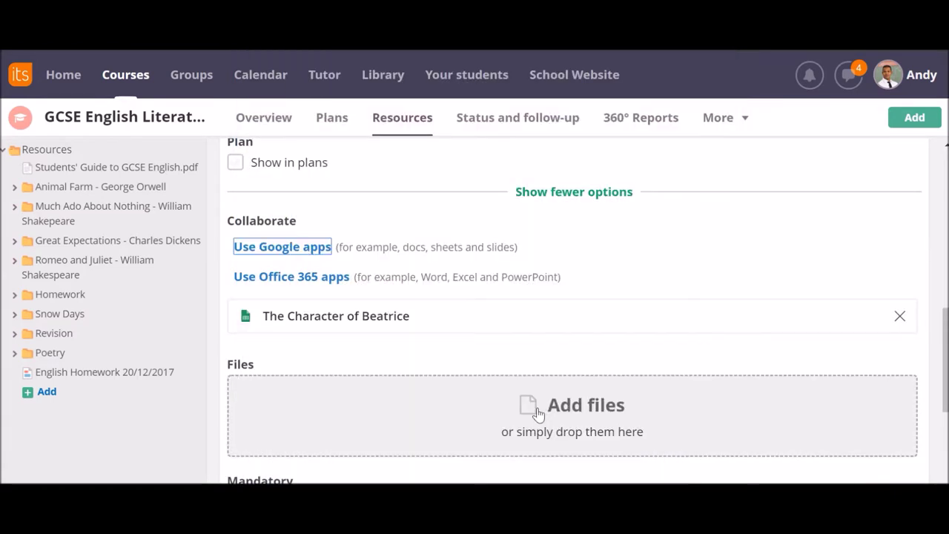
Set the task to be assessed with the "Sub levels 1-9" scale and save it
scroll(538, 414, down, 3)
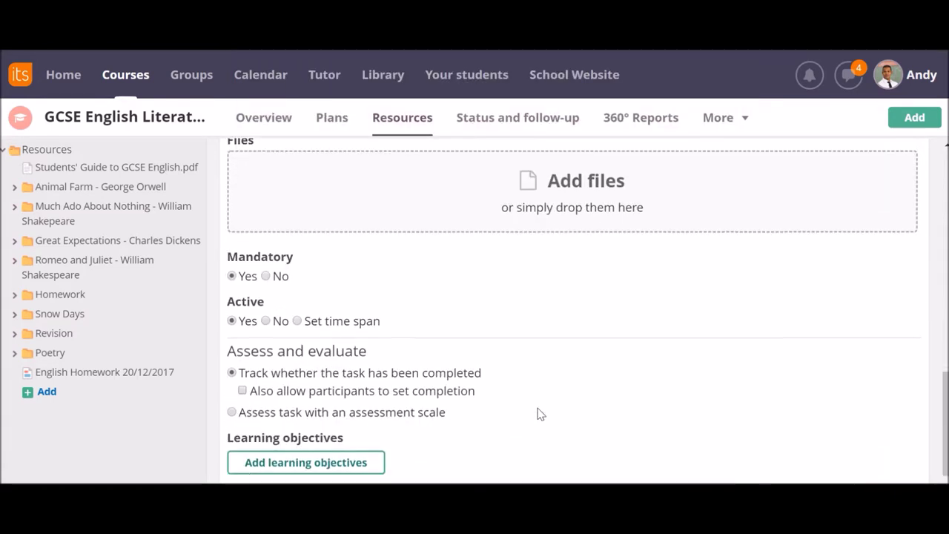
scroll(538, 414, down, 1)
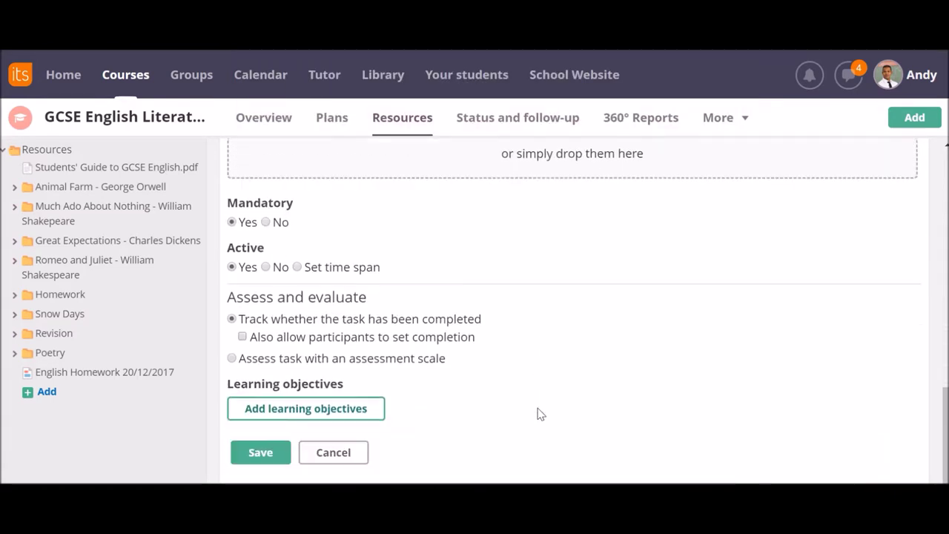
click(234, 357)
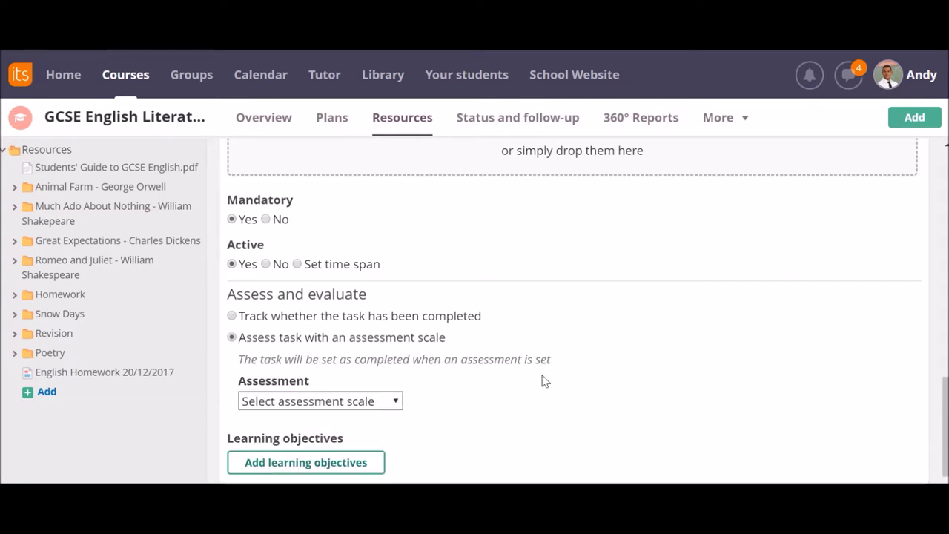
click(394, 401)
click(294, 382)
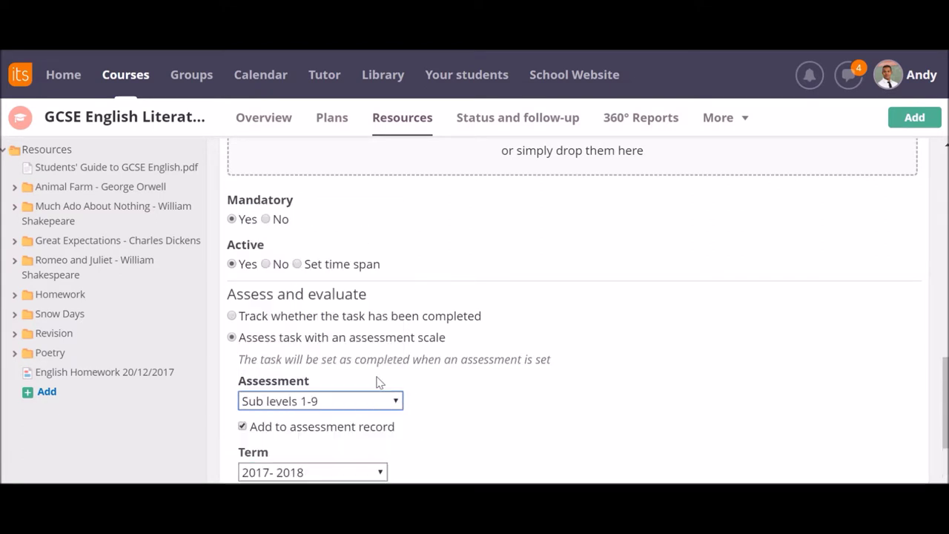
scroll(566, 388, down, 3)
click(260, 450)
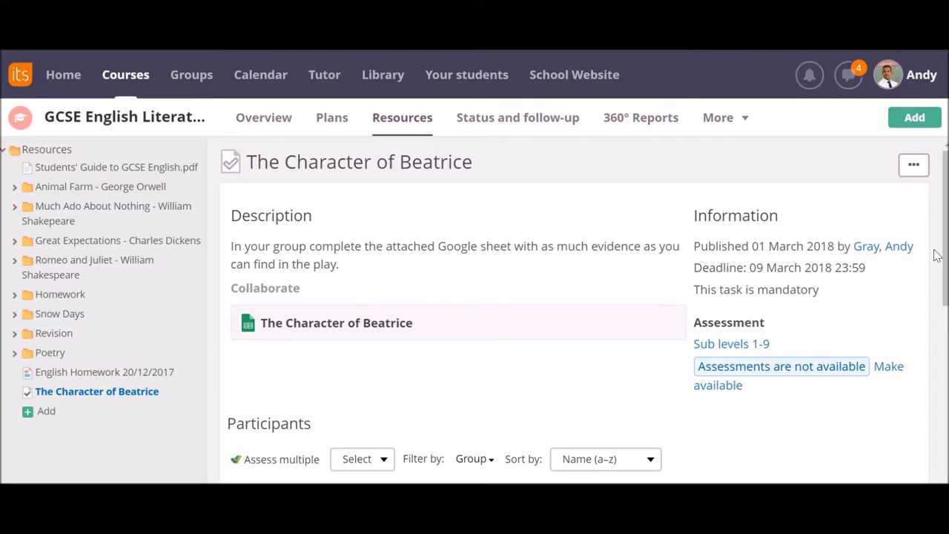
drag(945, 217, 915, 205)
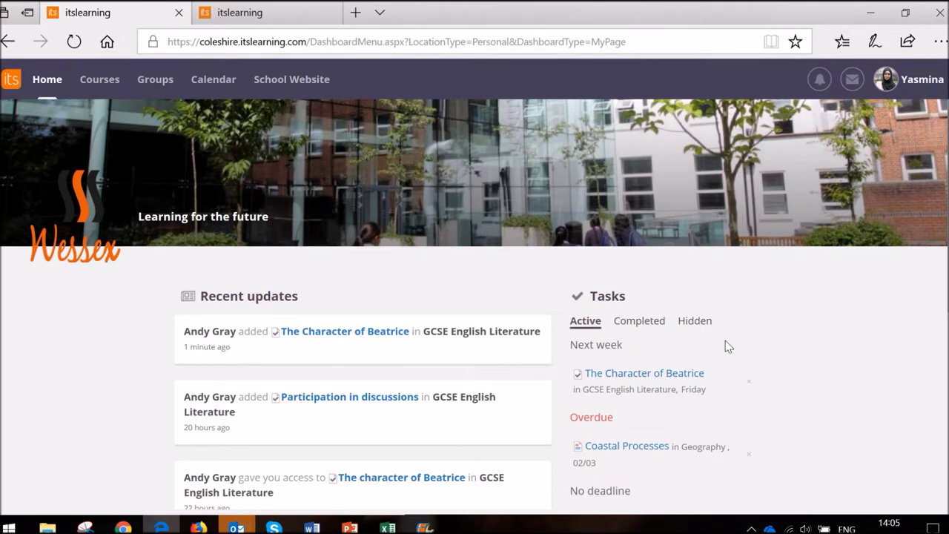
As the student, open the Beatrice task's Google sheet and enter "She refuses to marry because she has not discovered the perfect, equal partner." in B3
click(627, 376)
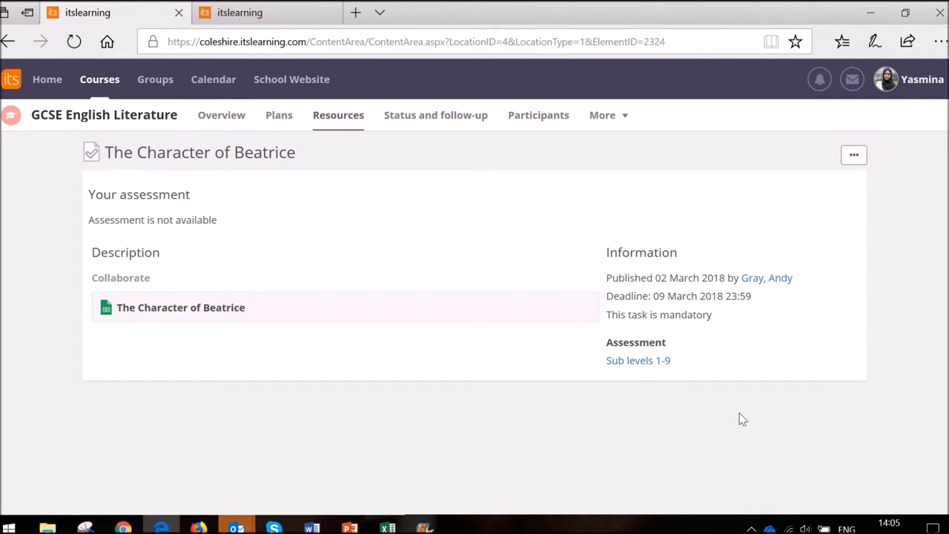
click(224, 315)
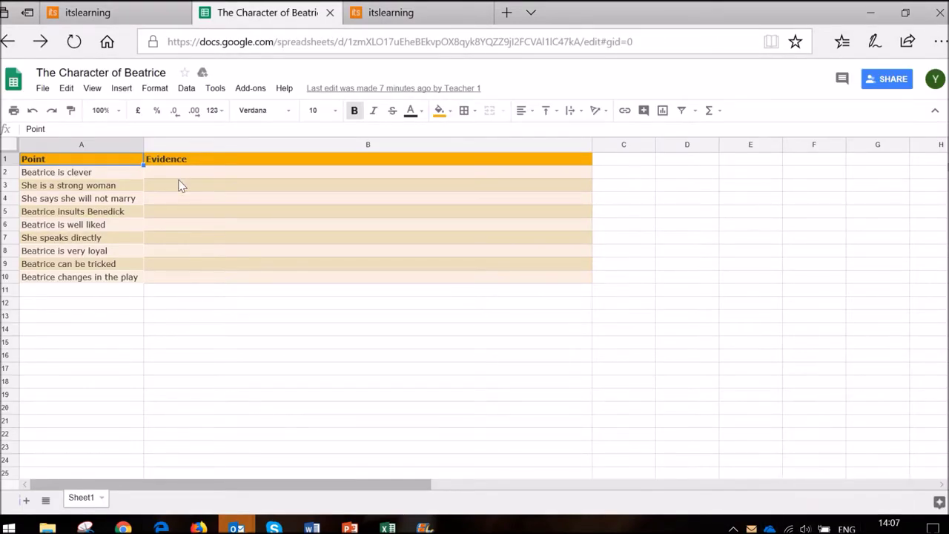
click(178, 190)
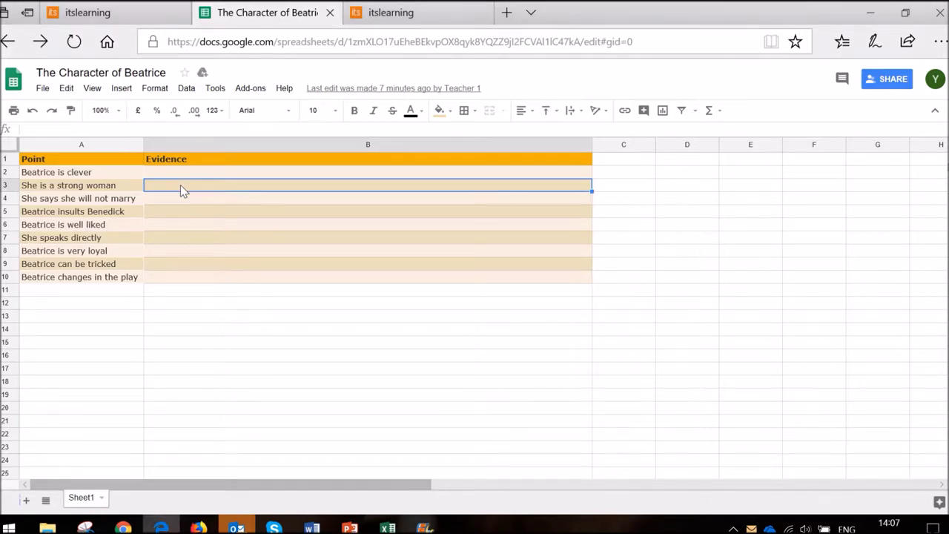
text(She refuses to marry because she has not discovered the perfect, equal partner.)
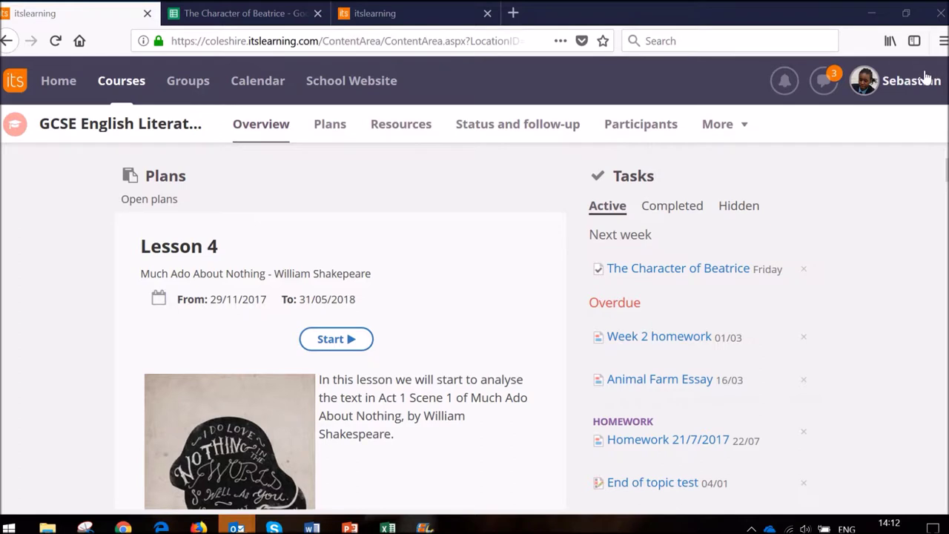
As another student, open the Beatrice task's Google sheet and enter evidence in B7 beginning "Beatrice often interrupts or speaks her mind without concern about decorum."
click(690, 270)
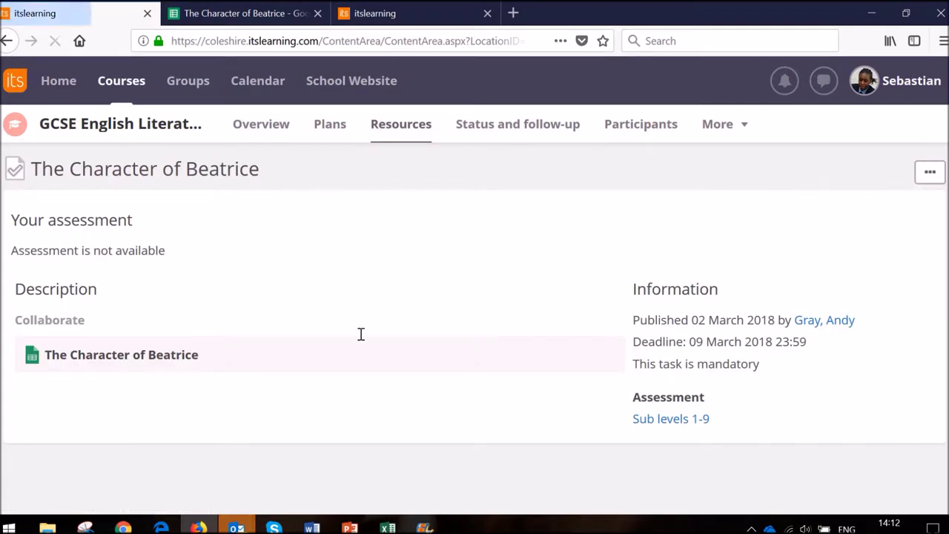
click(162, 362)
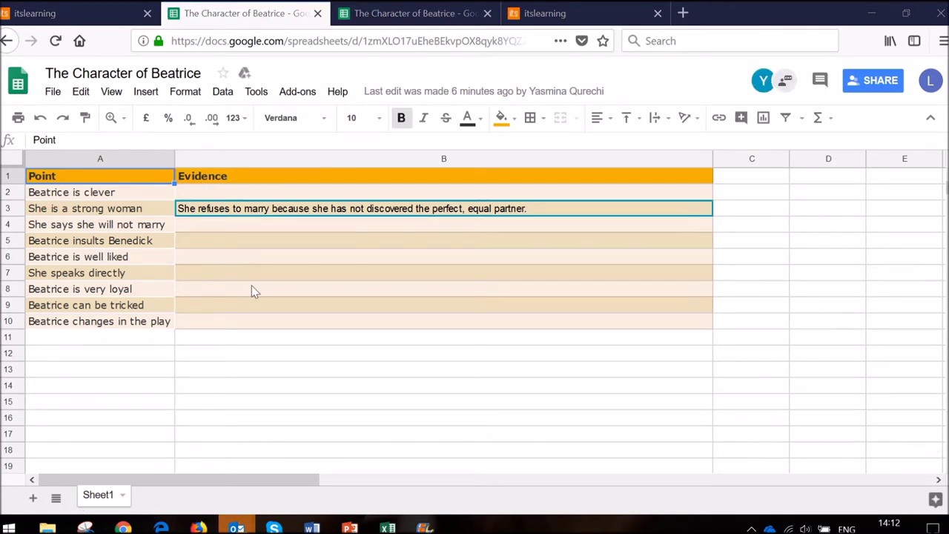
click(196, 277)
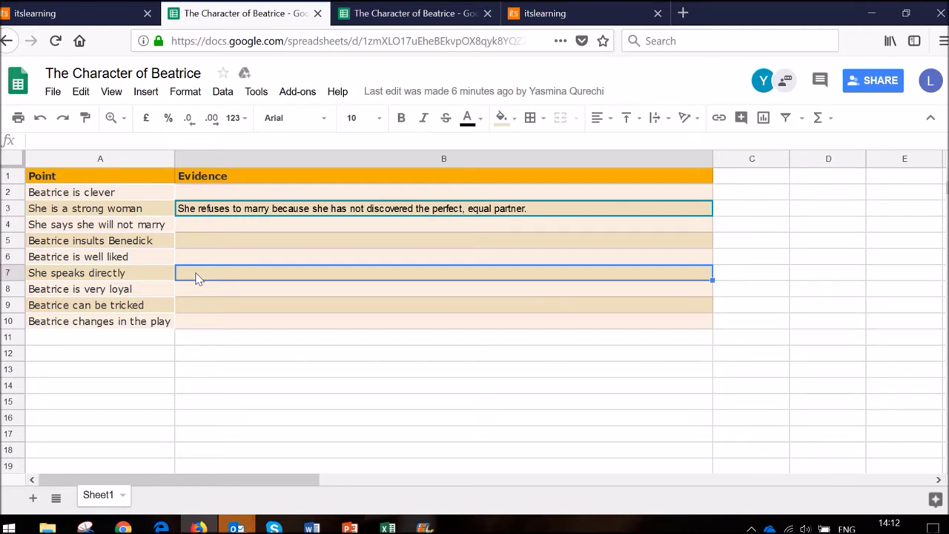
text(Beatrice often interrupts or speaks her mind without concern about decorum. Her first line interrupts the conversation between Leonato and the messenger and is loaded with sarcasm and bitterness.)
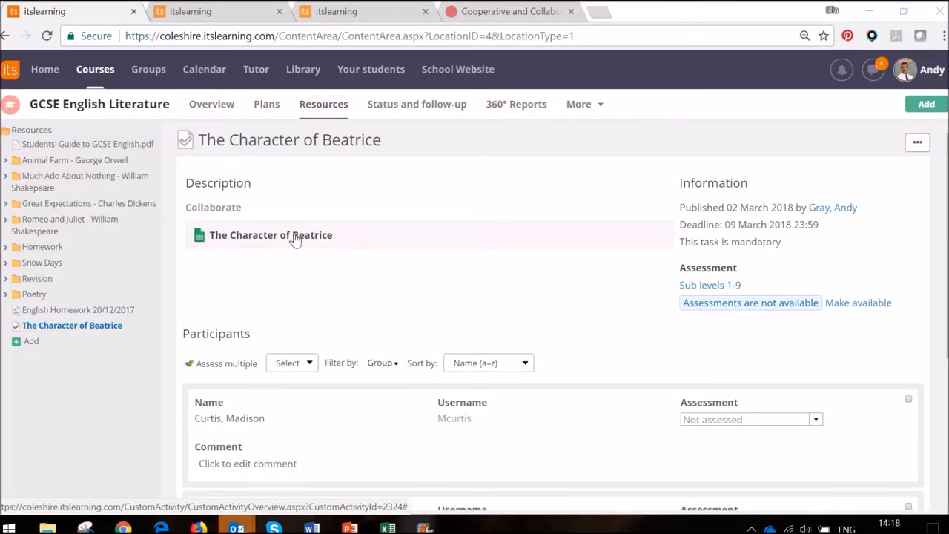
As the teacher, open the Beatrice task's shared sheet and check its edit history
click(295, 236)
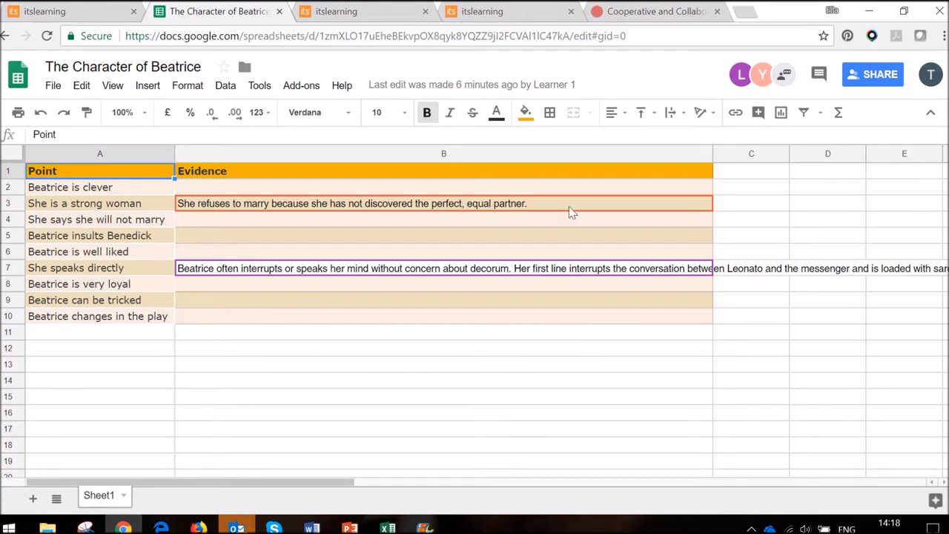
click(479, 86)
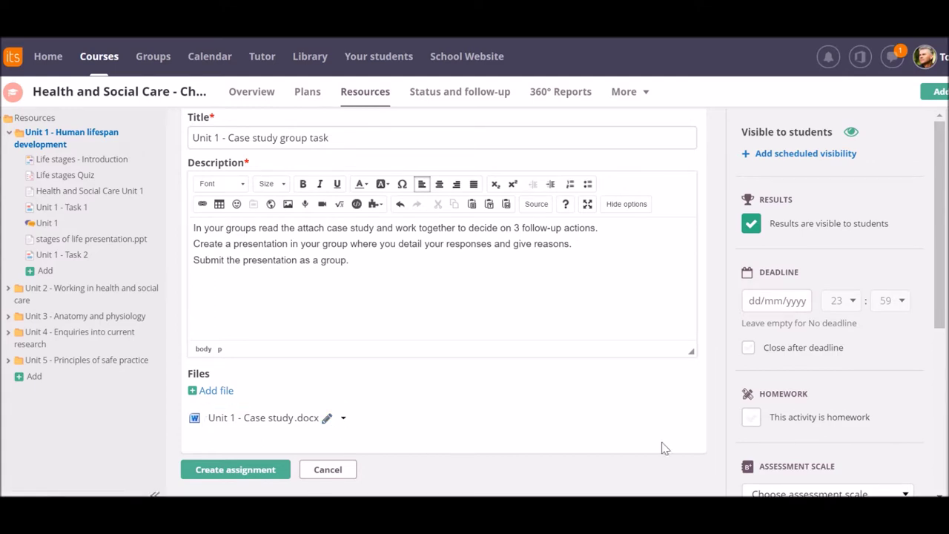
Give the "Unit 1 - Case study group task" assignment a 09/03/2018 deadline and the "Passed / Not passed" assessment scale
click(782, 309)
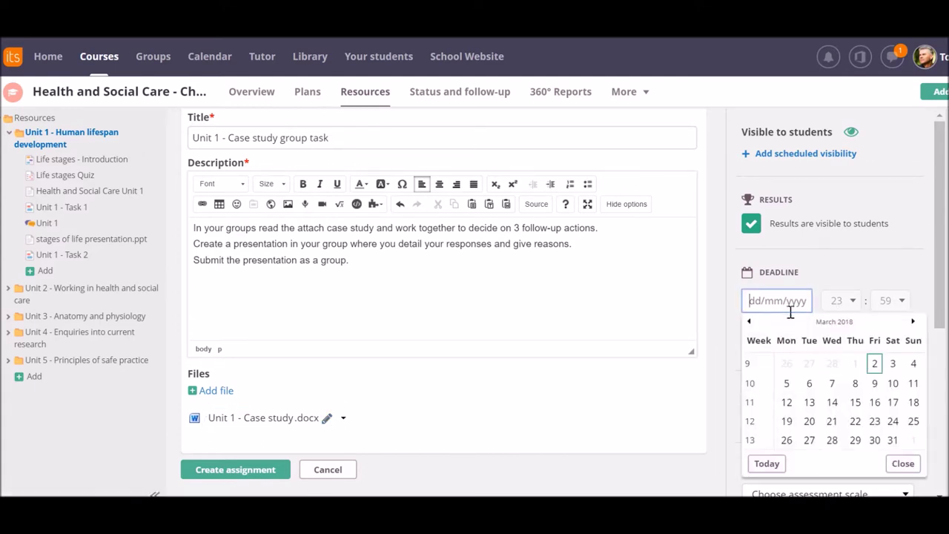
click(875, 383)
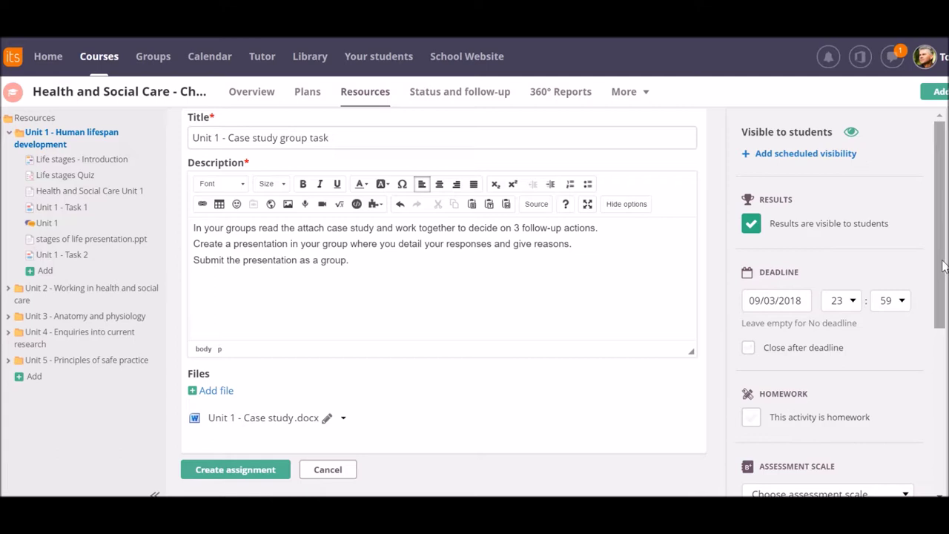
scroll(942, 290, down, 2)
scroll(942, 289, down, 3)
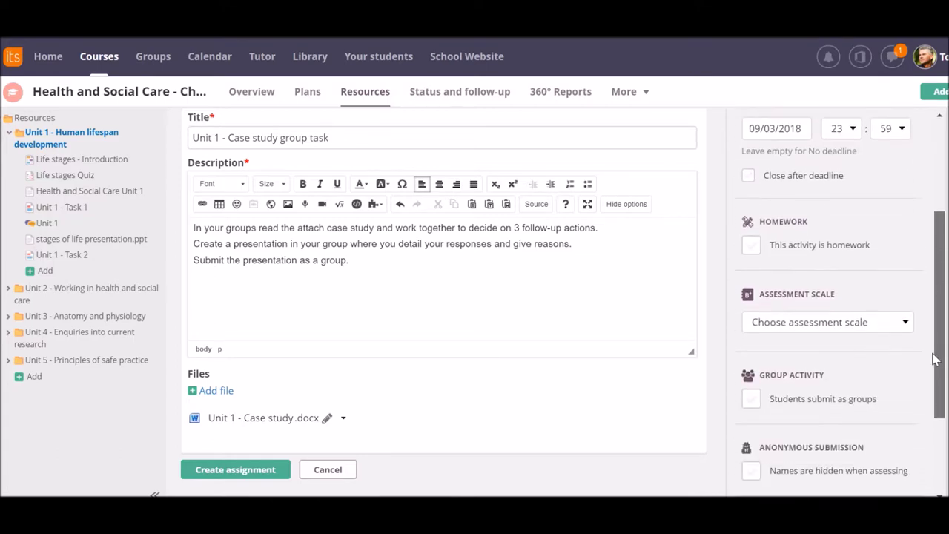
click(906, 317)
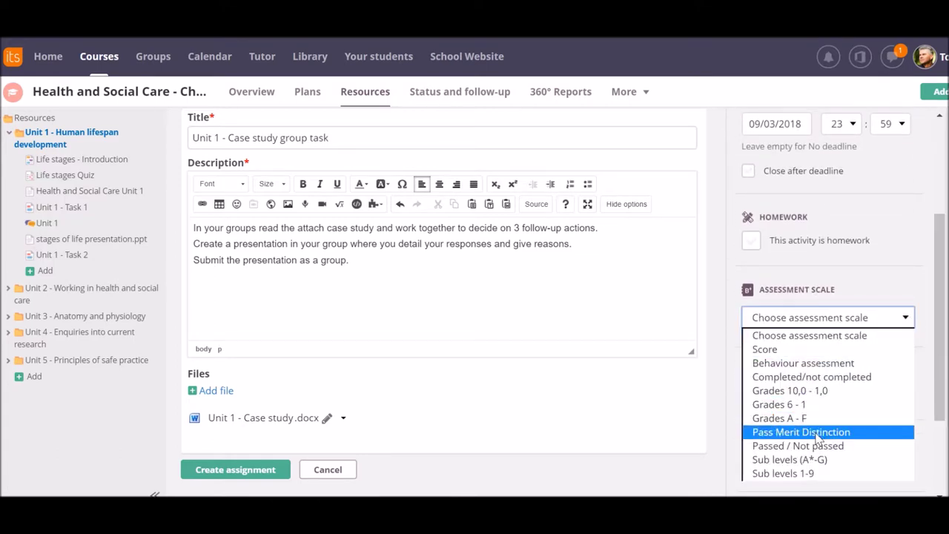
click(876, 446)
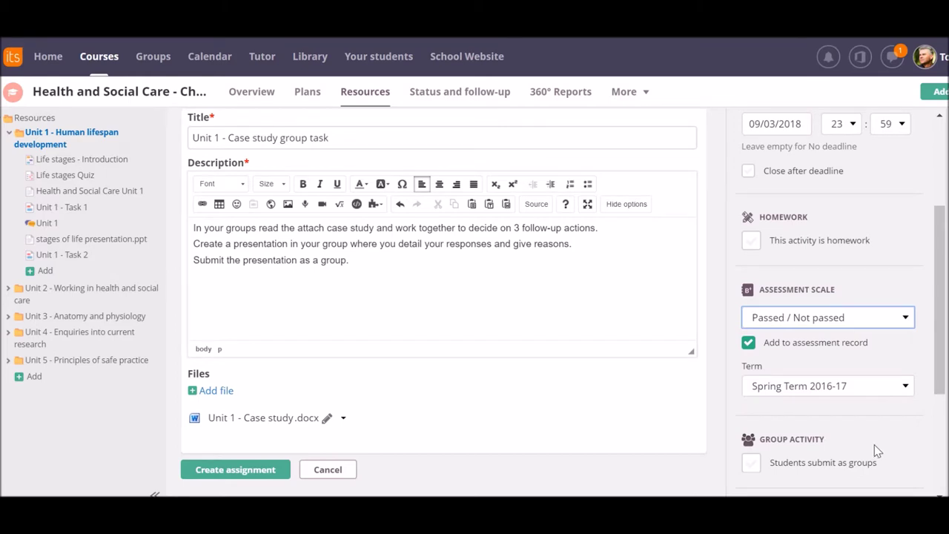
Make the assignment a group submission with the "Students create groups" option and create it
drag(946, 325, 937, 420)
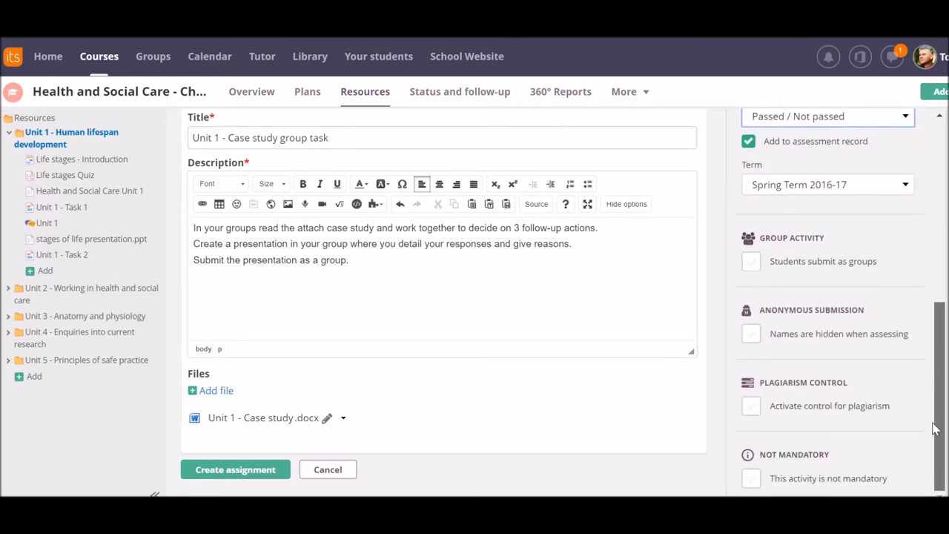
click(754, 266)
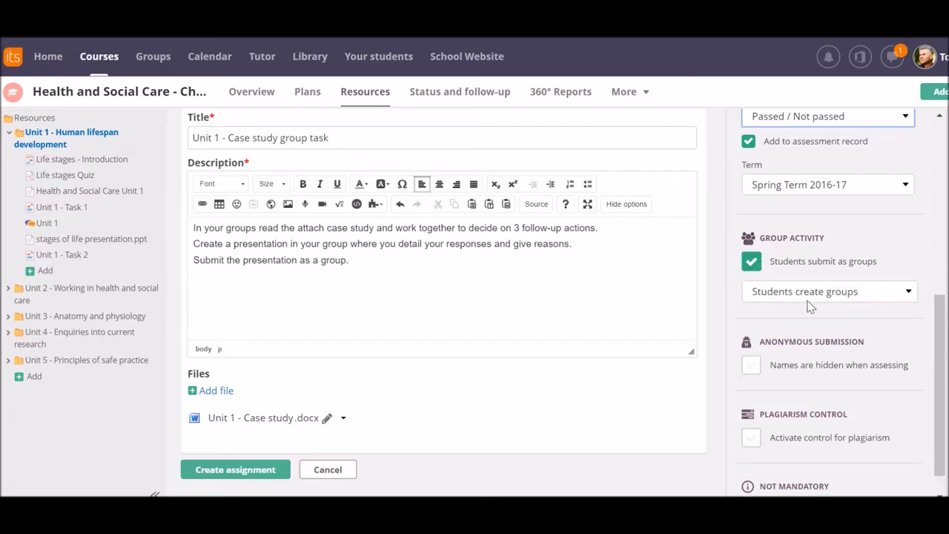
click(912, 298)
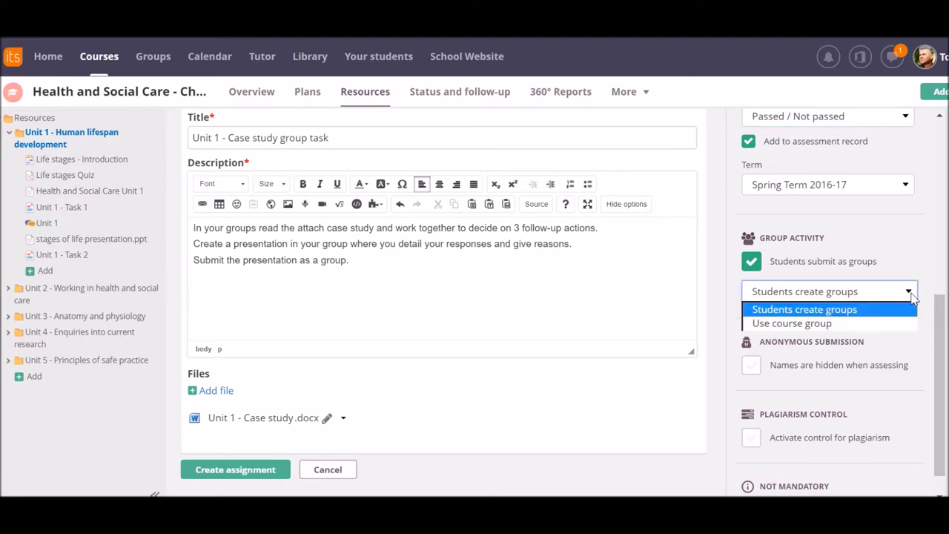
click(912, 297)
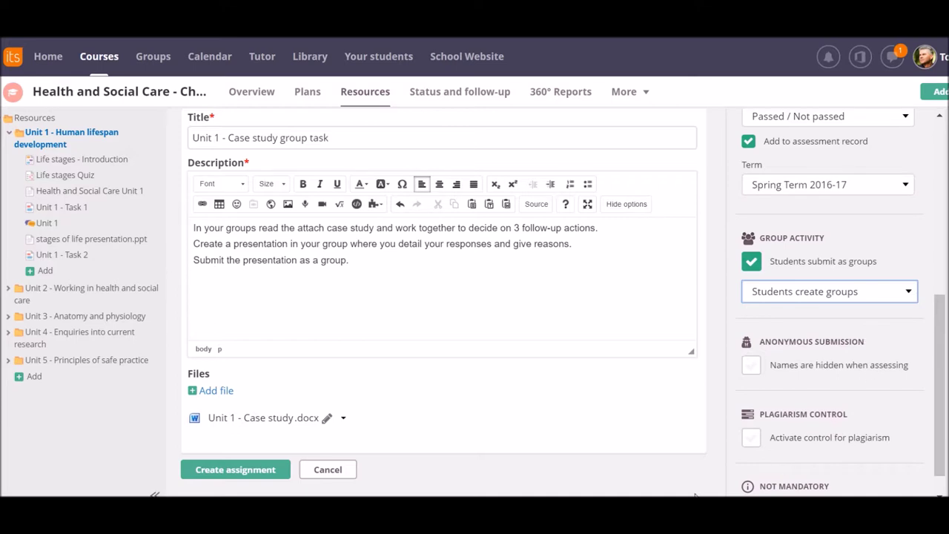
click(260, 470)
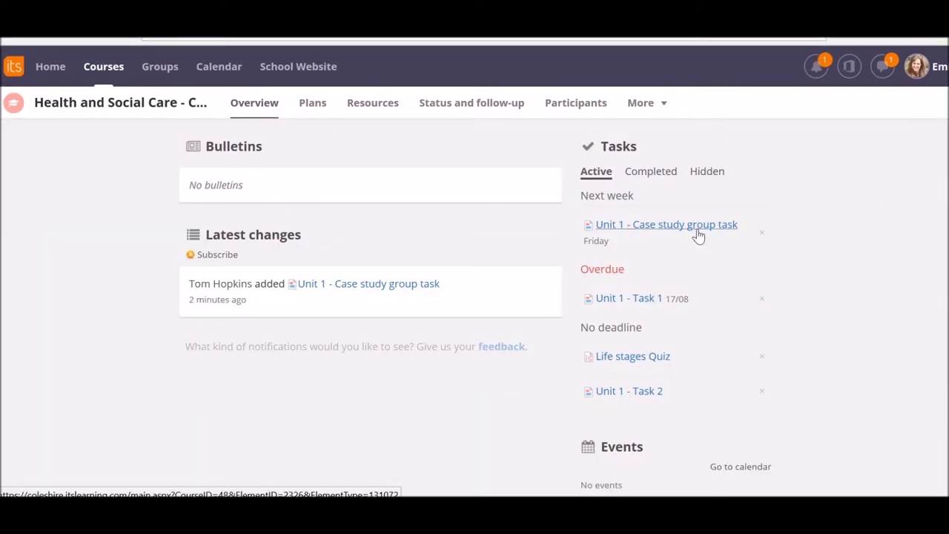
As a student, open "Unit 1 - Case study group task", create a group with two classmates as members and save it
click(418, 303)
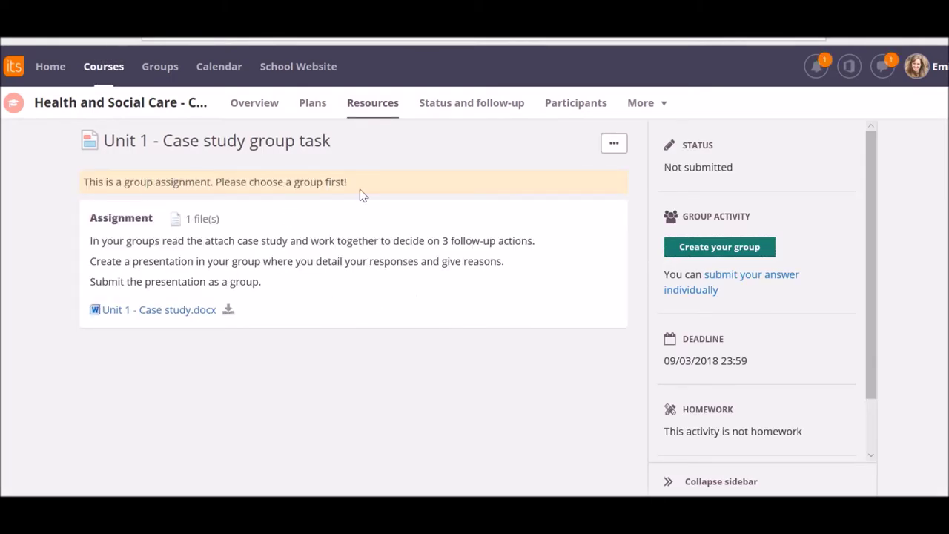
click(735, 249)
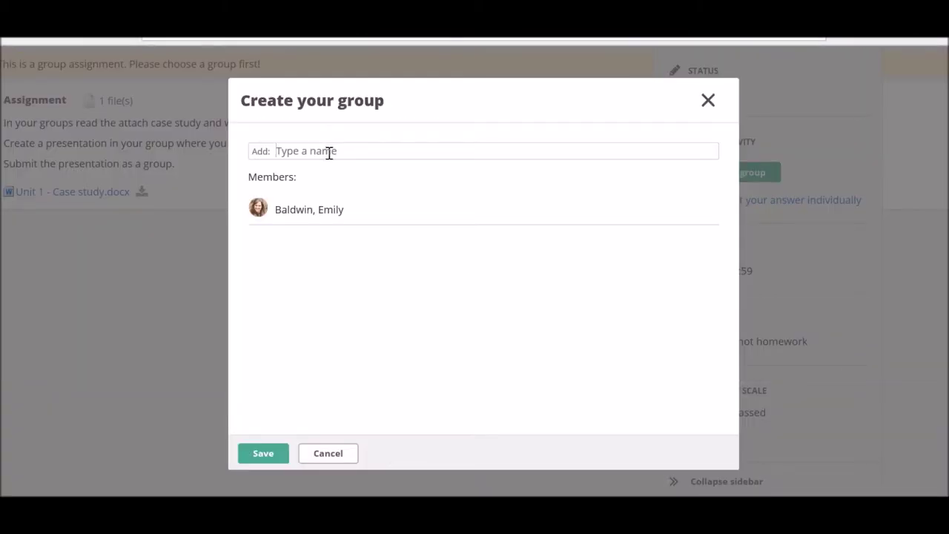
text(abig)
click(346, 184)
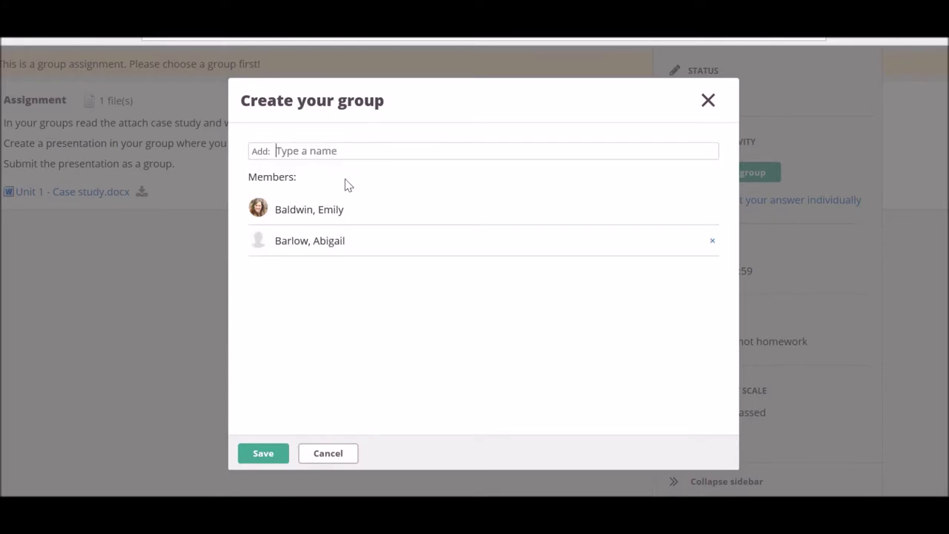
text(Evan)
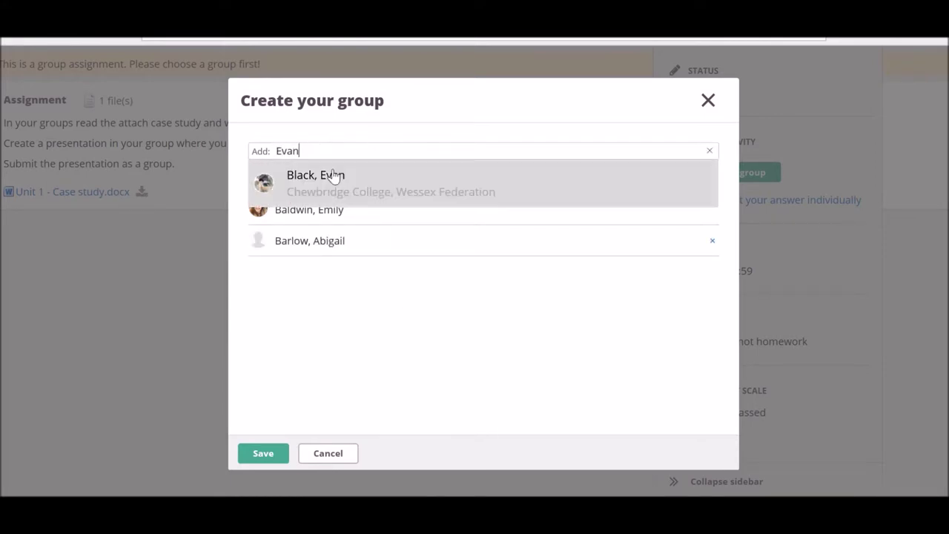
click(329, 185)
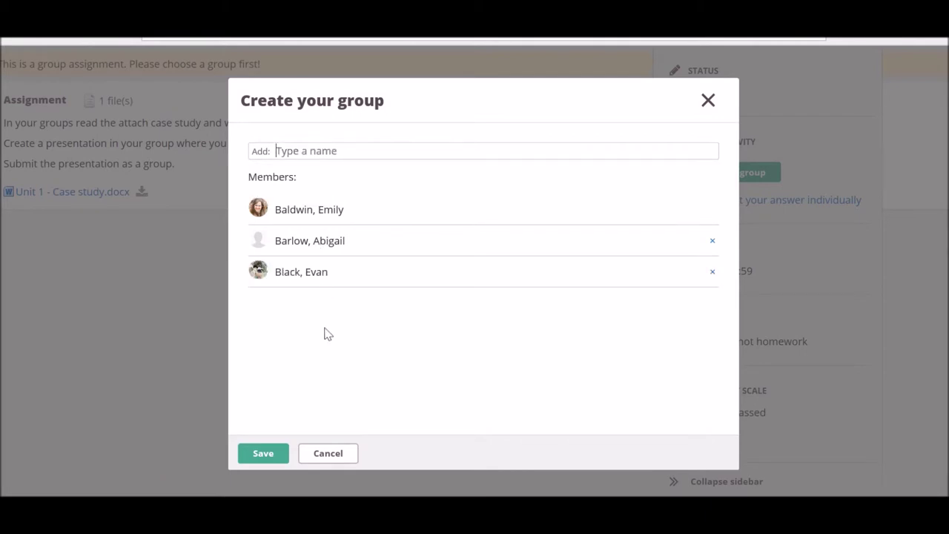
click(265, 455)
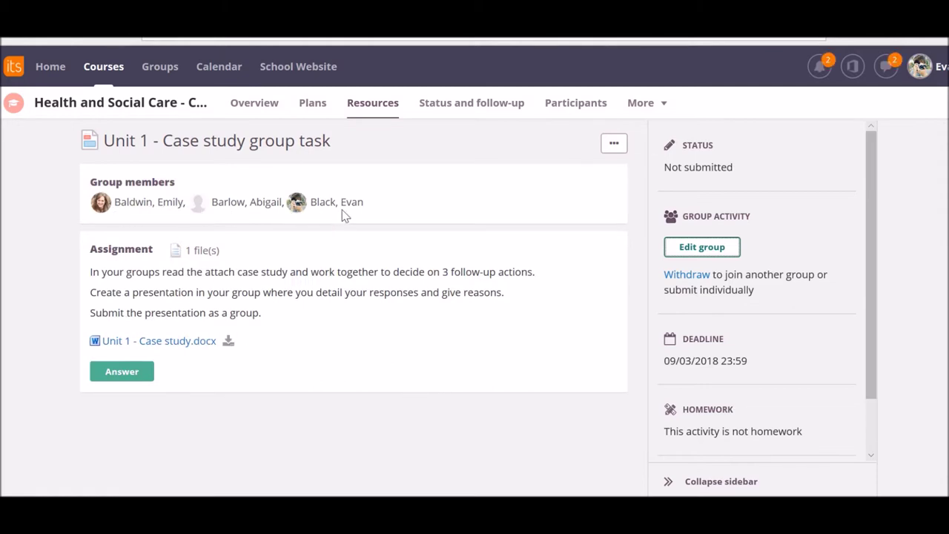
As another group member, review the group's member list in the group editing dialog and close it
click(702, 249)
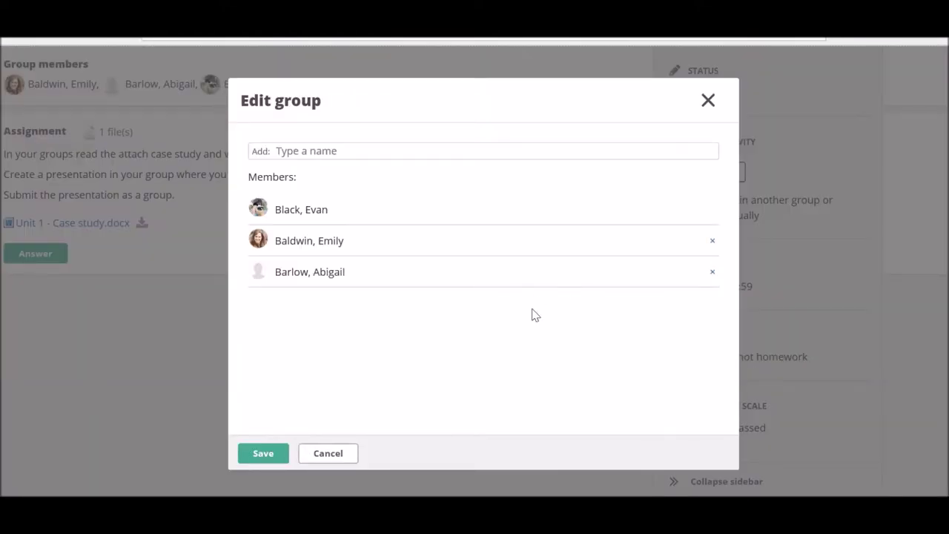
click(709, 100)
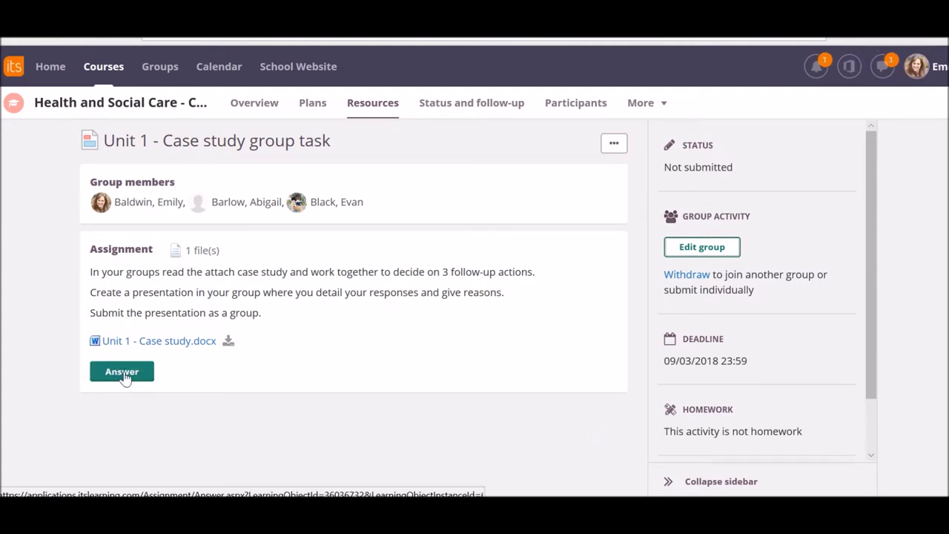
As the group's creator, answer the assignment with the group's "Unit 1 - Case Study" PowerPoint file and submit it
click(122, 372)
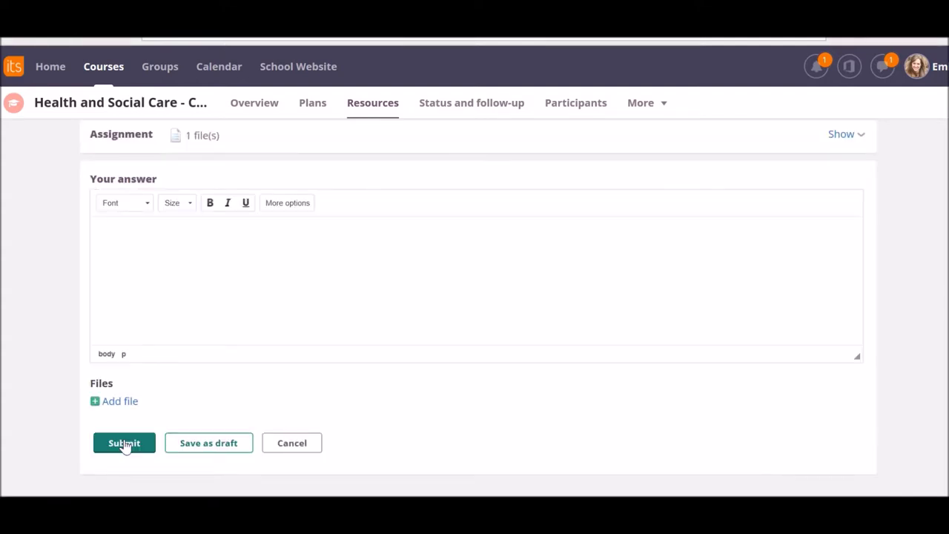
click(112, 404)
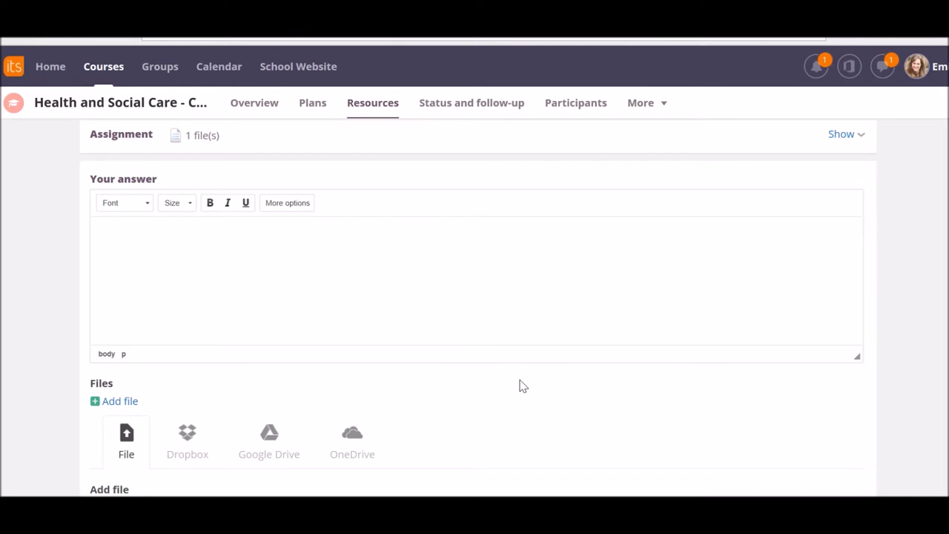
scroll(519, 386, down, 2)
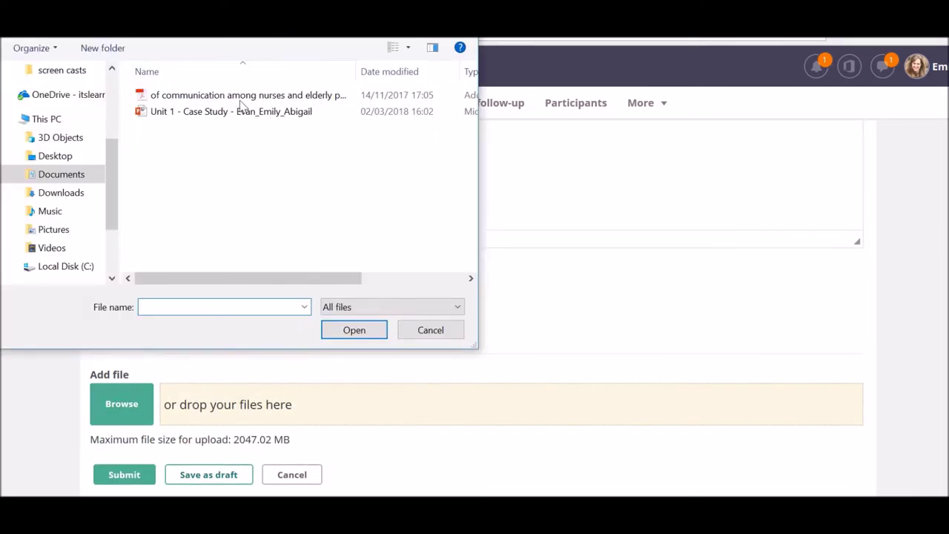
click(240, 112)
click(351, 332)
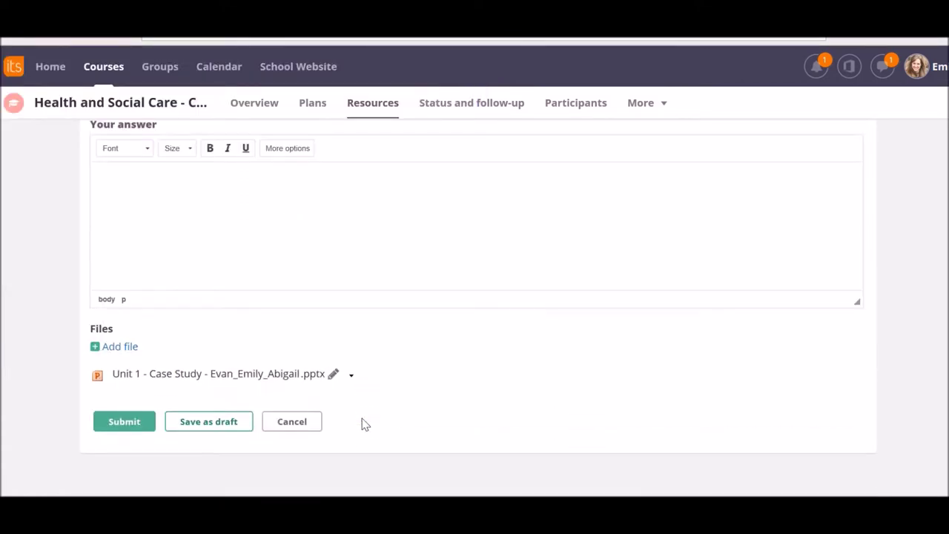
click(127, 422)
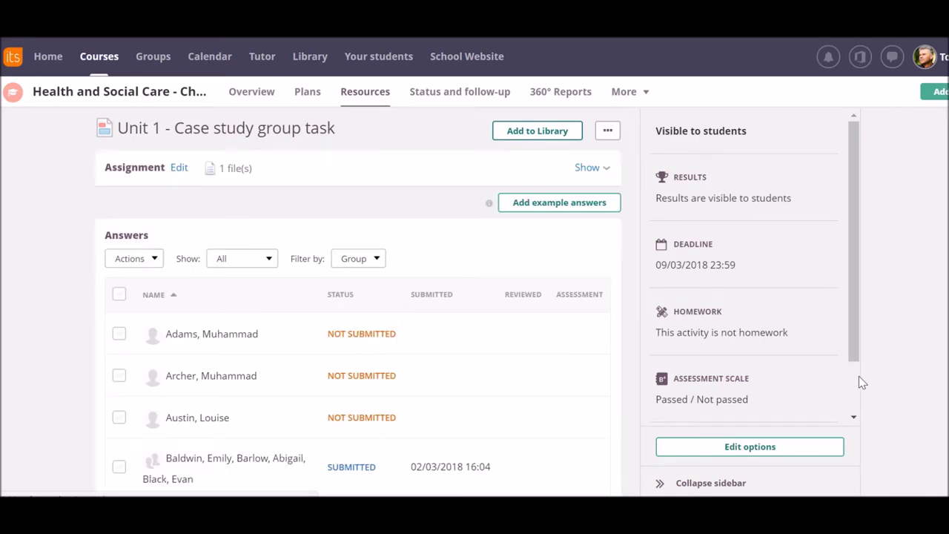
As the teacher, open the group's submitted answer to review its file and assessment options, and return to the assignment
scroll(738, 353, down, 5)
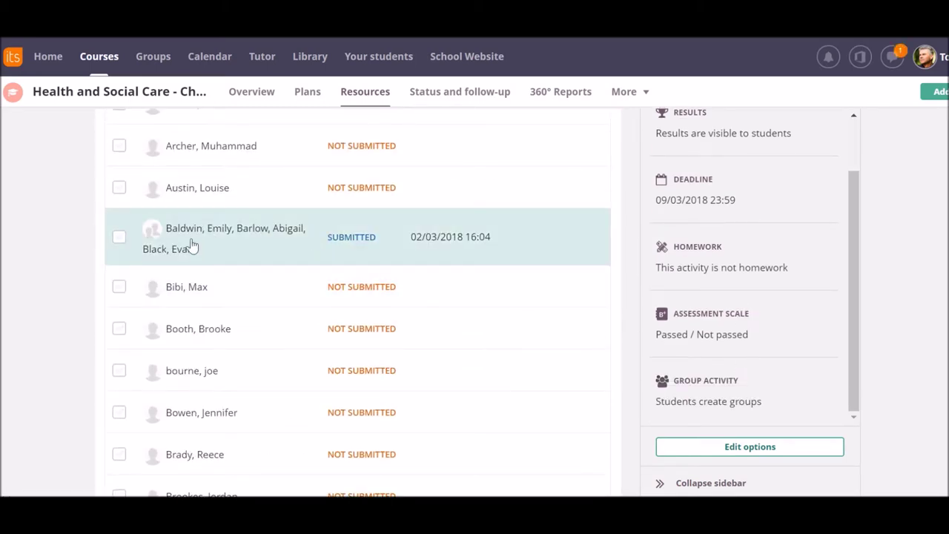
click(335, 239)
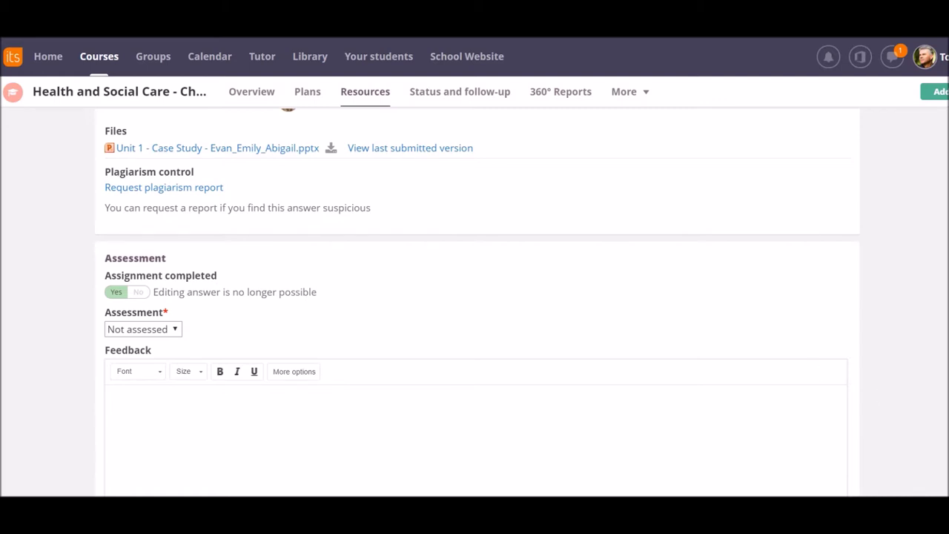
key(alt+Left)
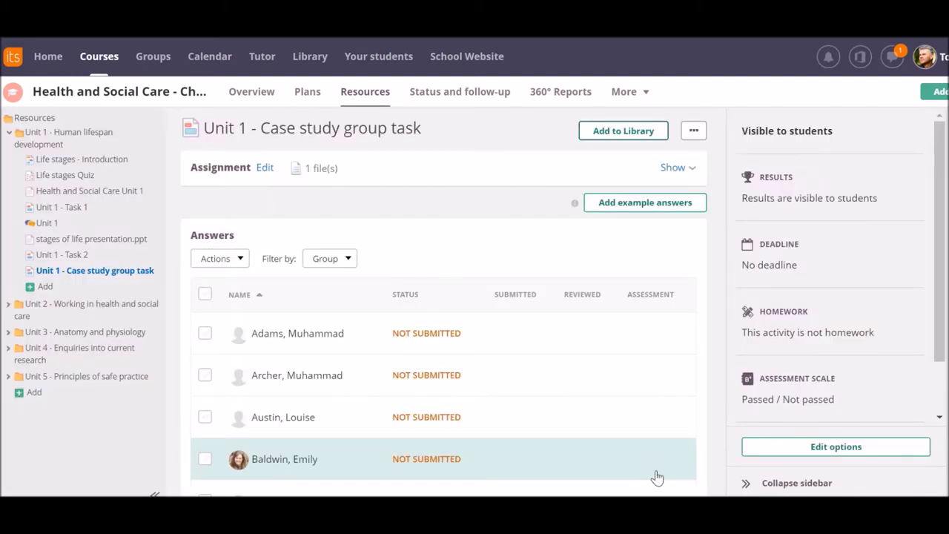
As the teacher, open "Unit 1 - Case study group task" for editing and set its deadline to 09/03/2018 in the options
click(265, 168)
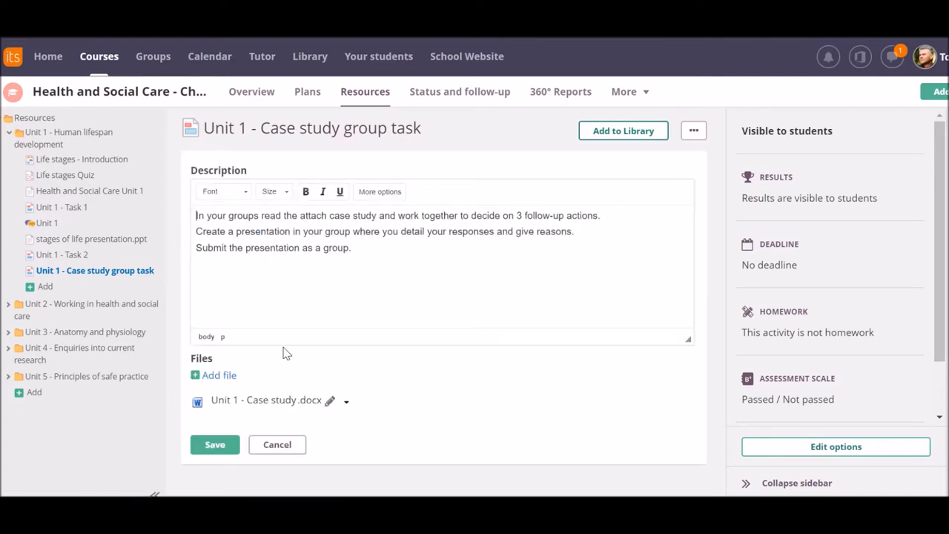
click(814, 448)
click(789, 301)
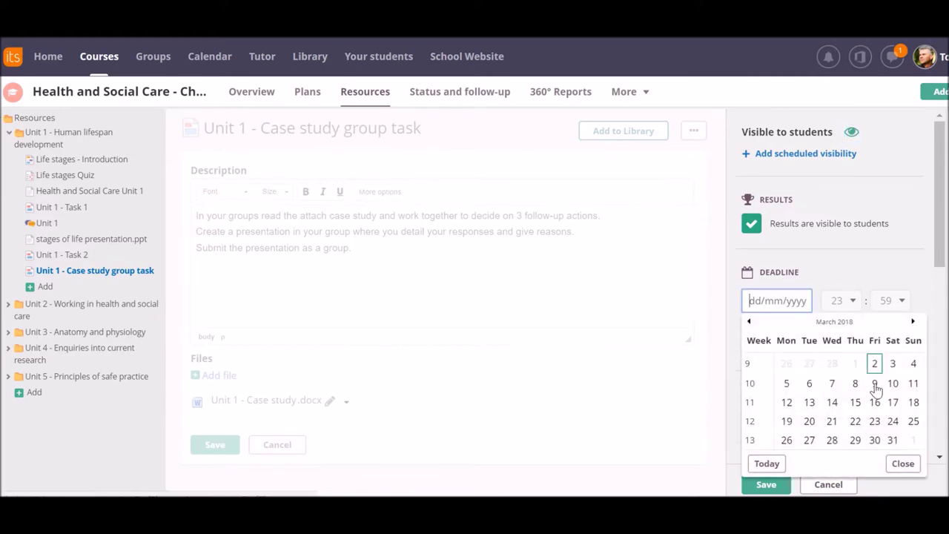
click(876, 384)
Change the group activity setting to "Use course group", save the options and save the assignment
scroll(871, 319, down, 5)
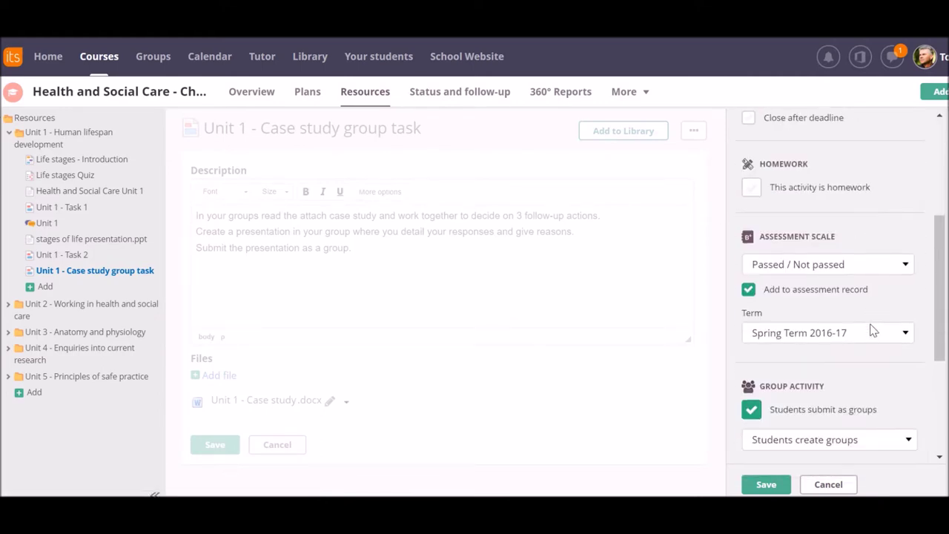
scroll(876, 326, down, 3)
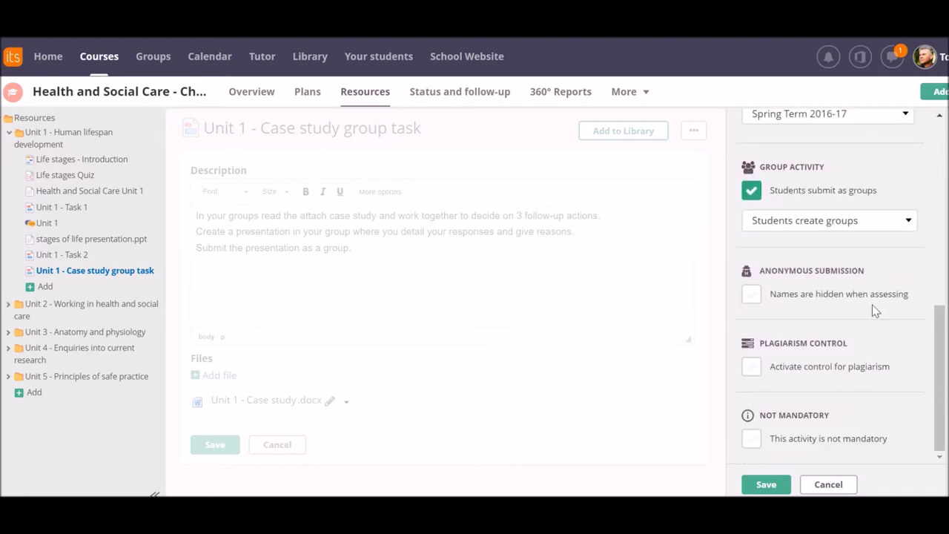
click(900, 227)
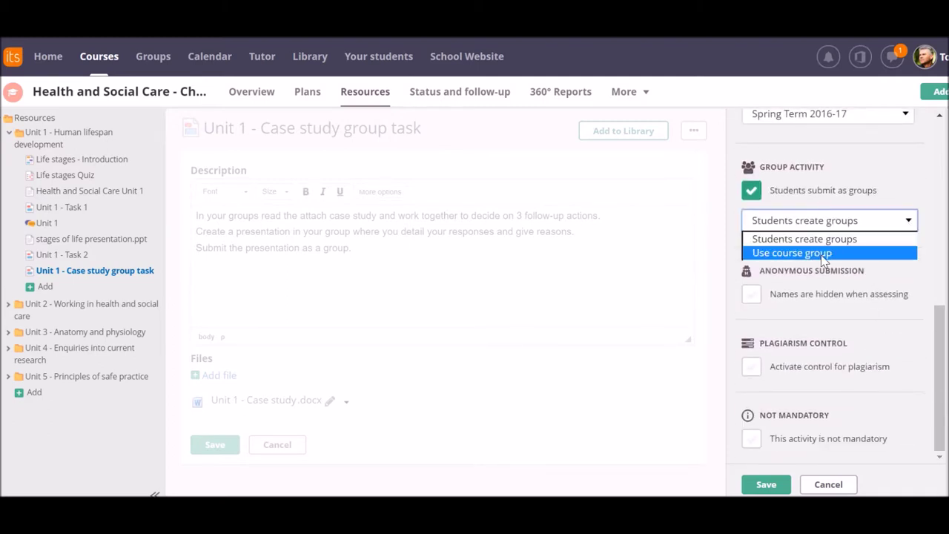
click(822, 254)
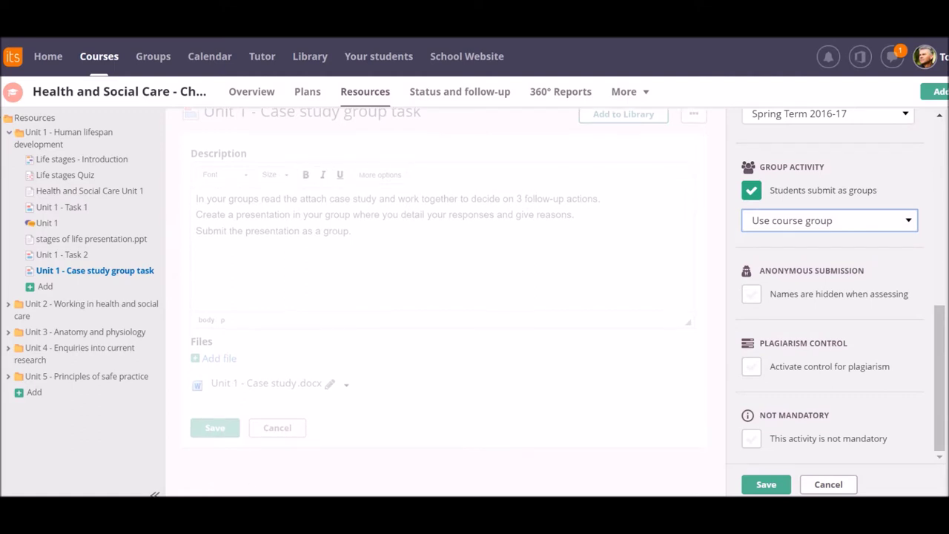
click(772, 485)
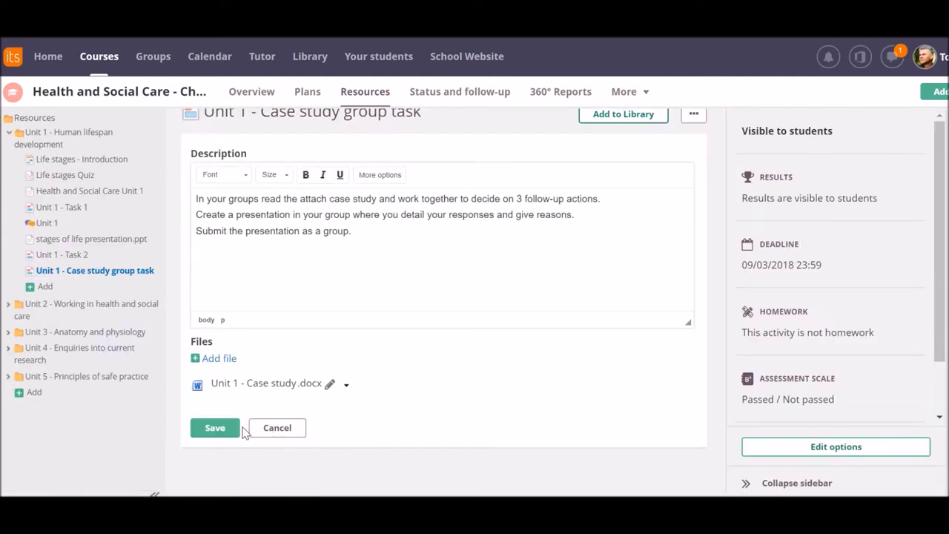
click(214, 428)
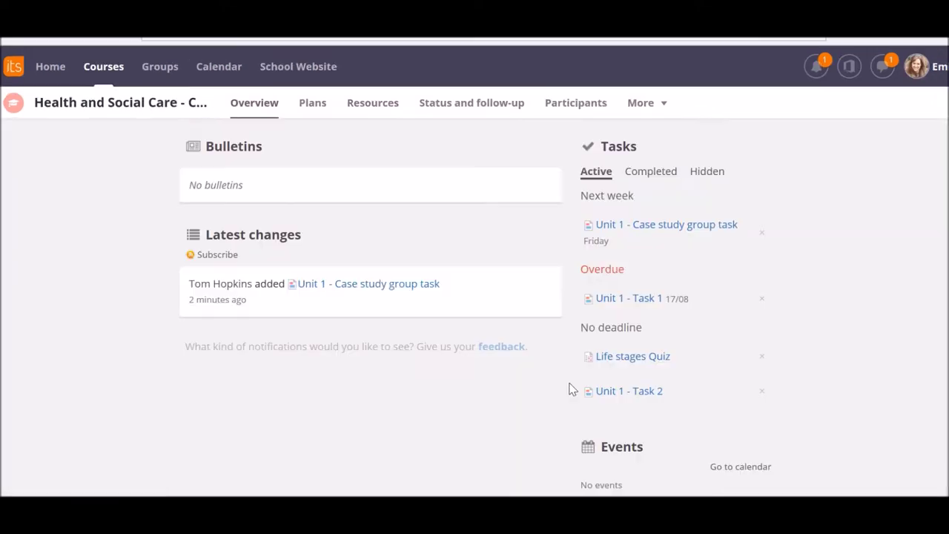
As a student, open "Unit 1 - Case study group task" from the course tasks and select Group A for the submission
click(679, 226)
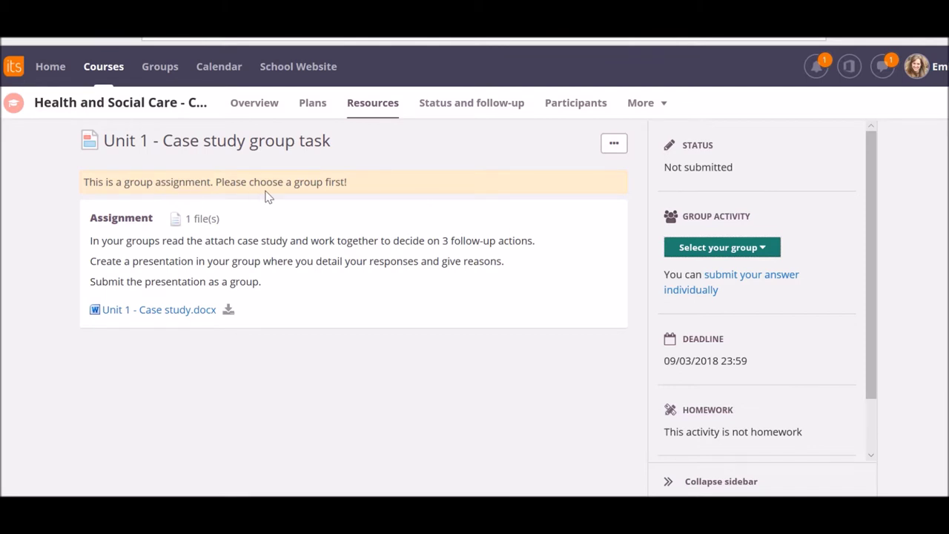
click(710, 252)
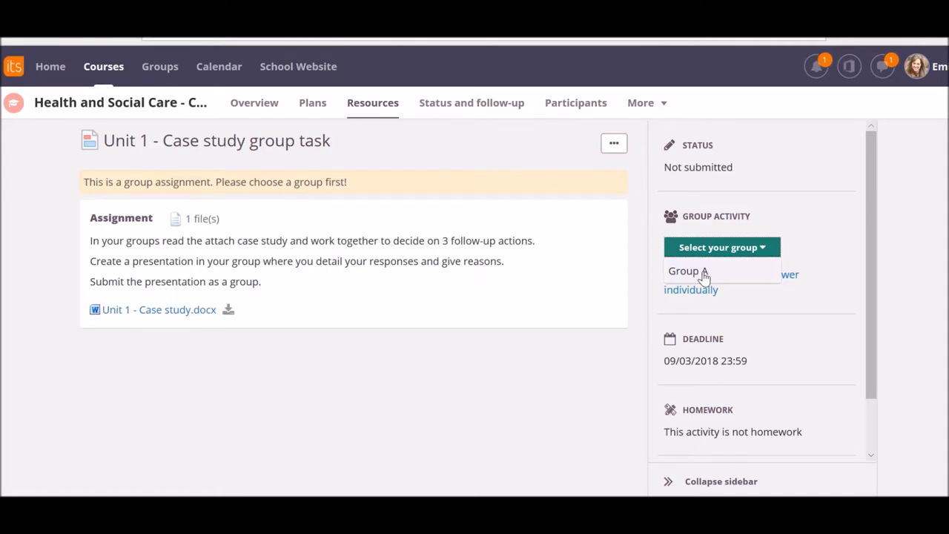
click(703, 272)
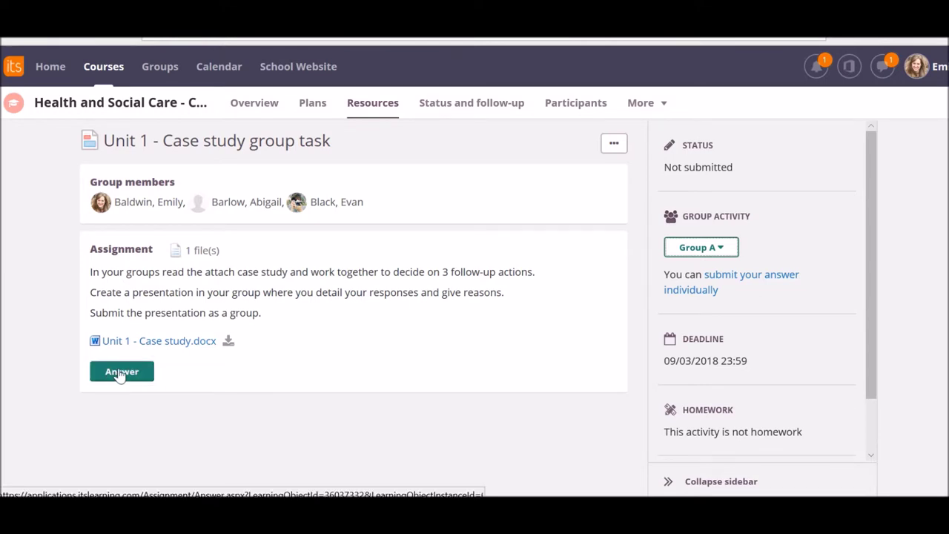
Submit the group's "Unit 1 - Case Study" PowerPoint file as the Group A answer and check the assignment's answer list as the teacher
click(121, 373)
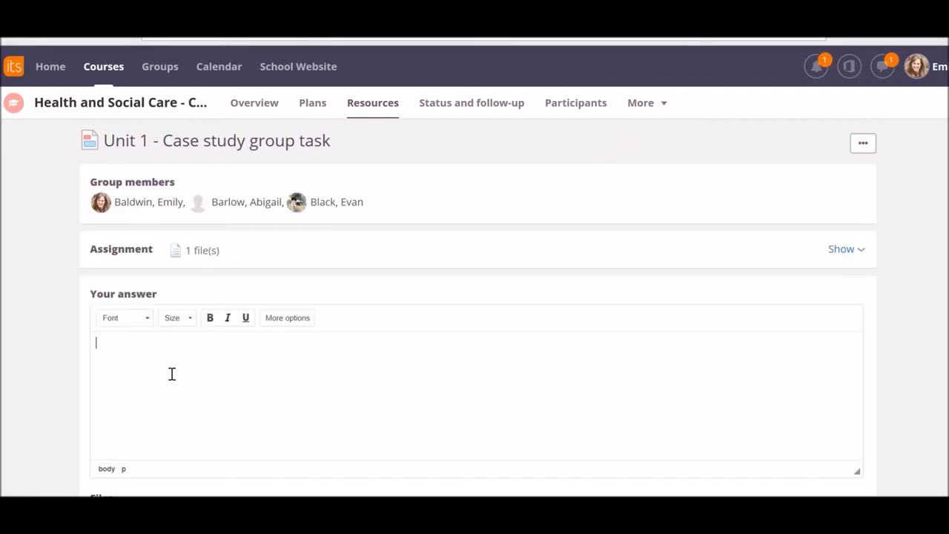
scroll(171, 375, down, 3)
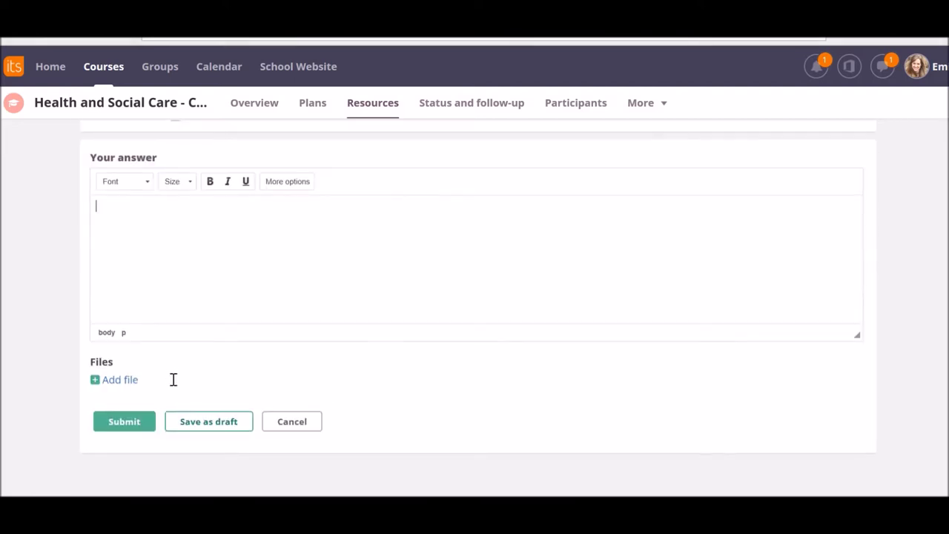
click(123, 384)
scroll(198, 418, down, 3)
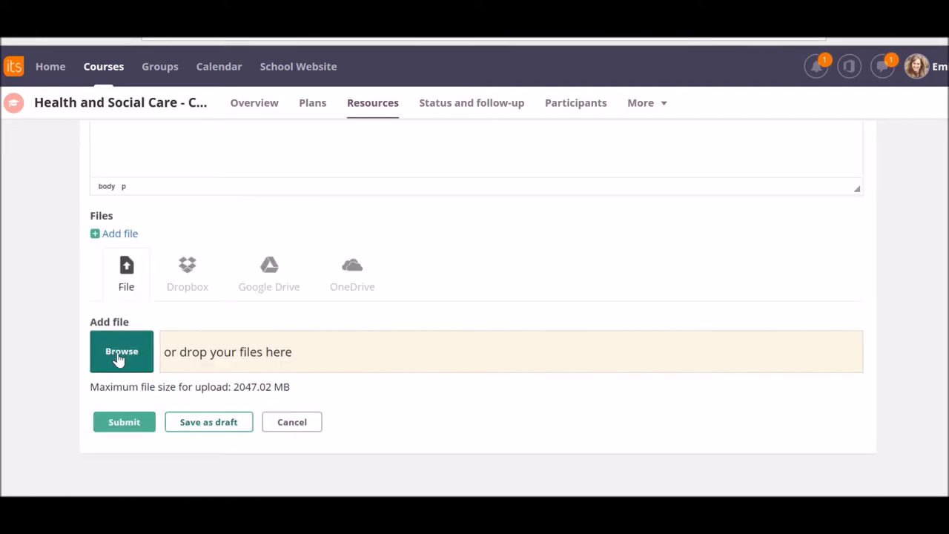
click(125, 358)
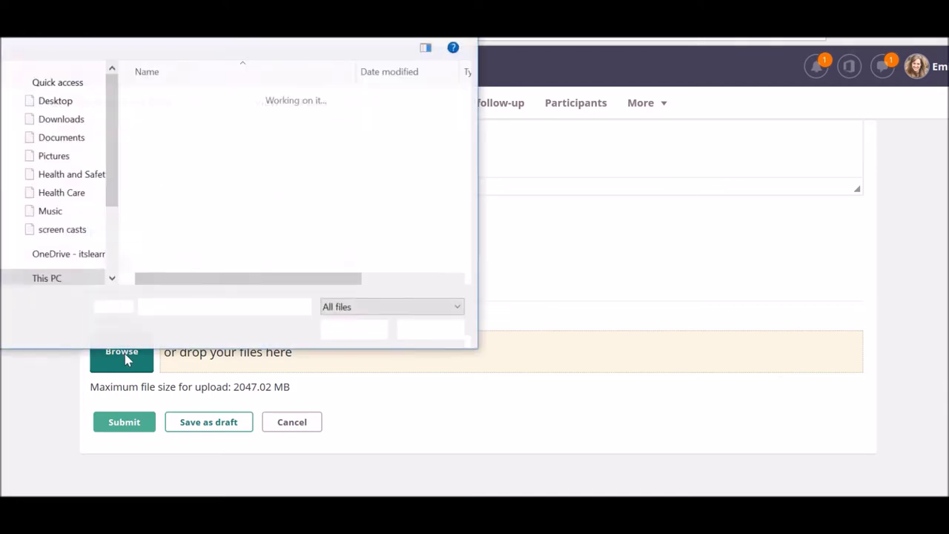
click(186, 116)
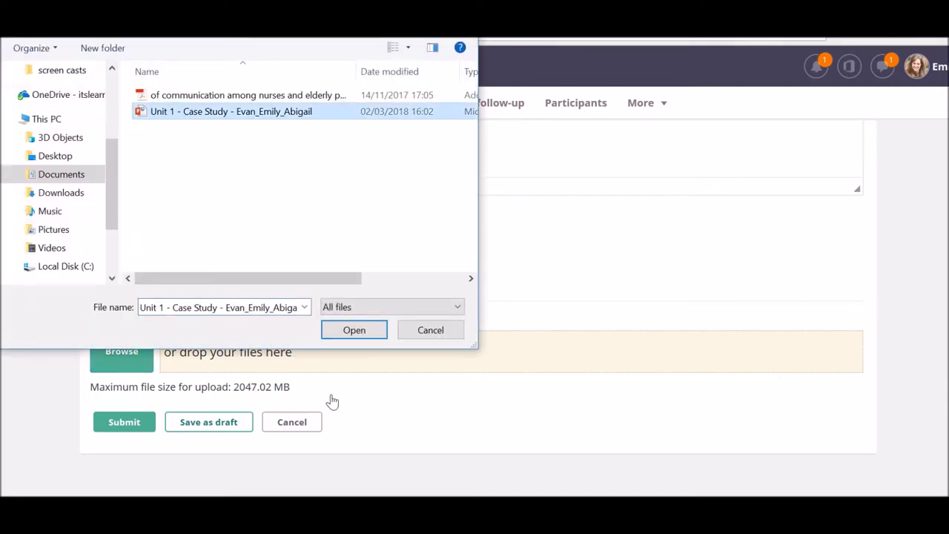
click(361, 338)
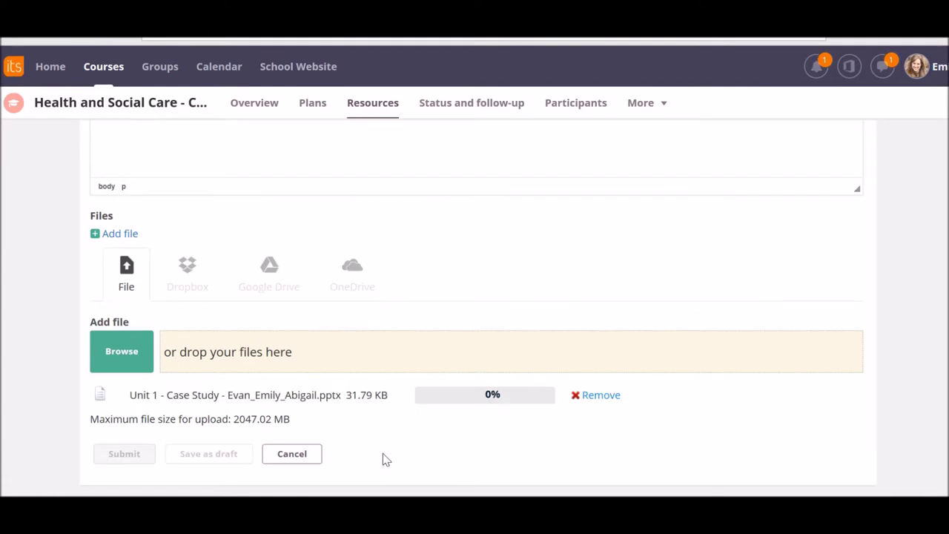
click(124, 423)
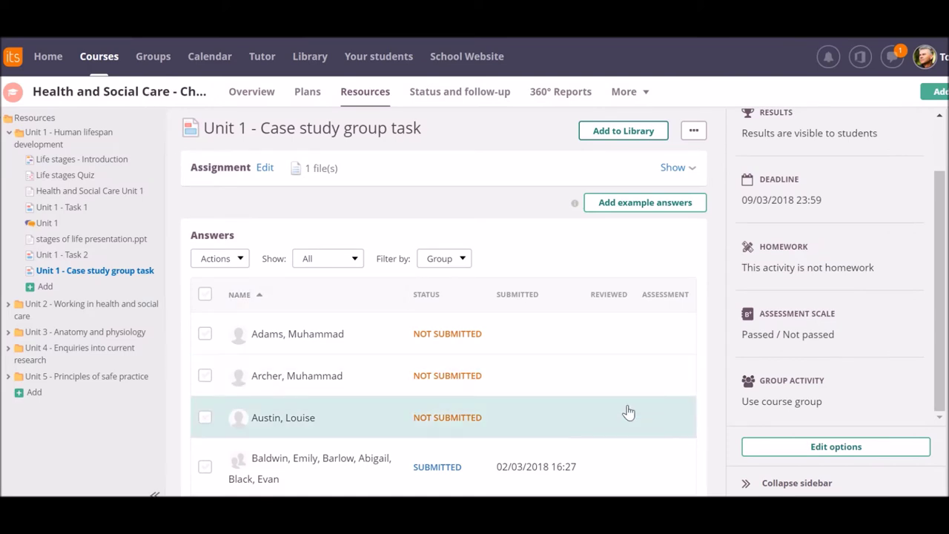
scroll(443, 312, down, 1)
scroll(444, 312, down, 3)
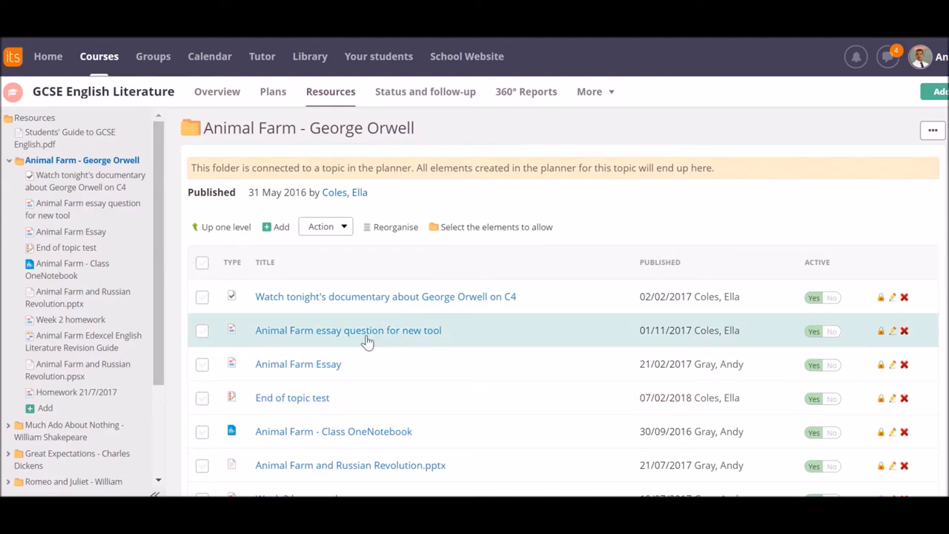
In the "Animal Farm - George Orwell" folder of GCSE English Literature, add a new assignment titled "Orwell's message"
click(267, 234)
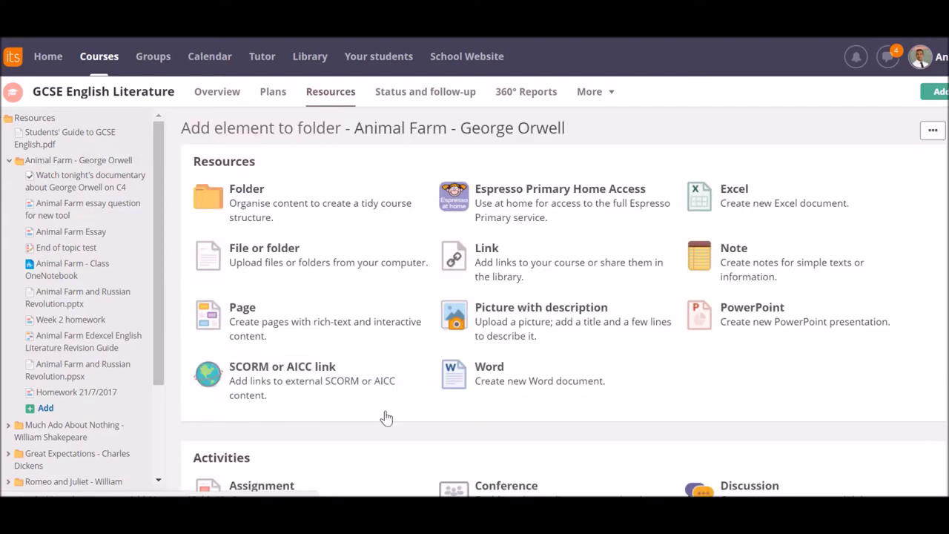
scroll(360, 431, down, 2)
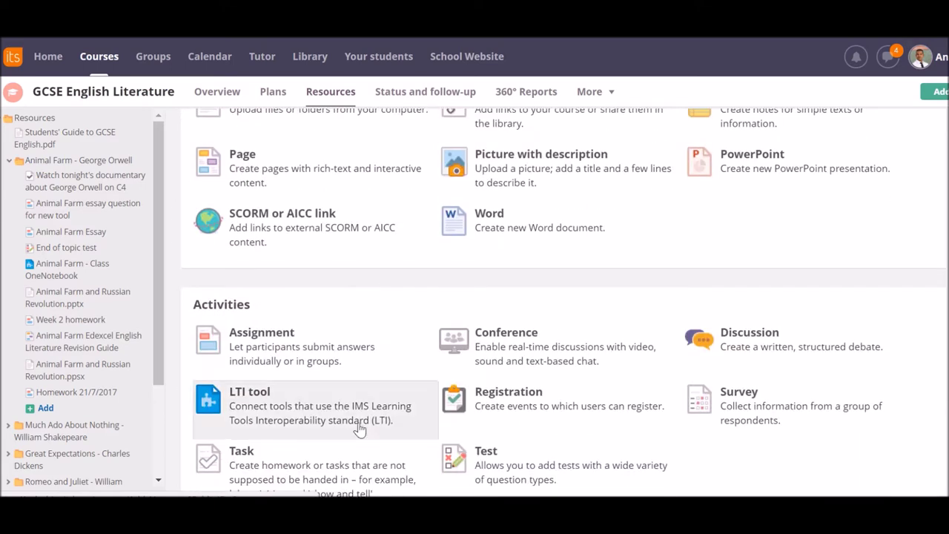
click(309, 360)
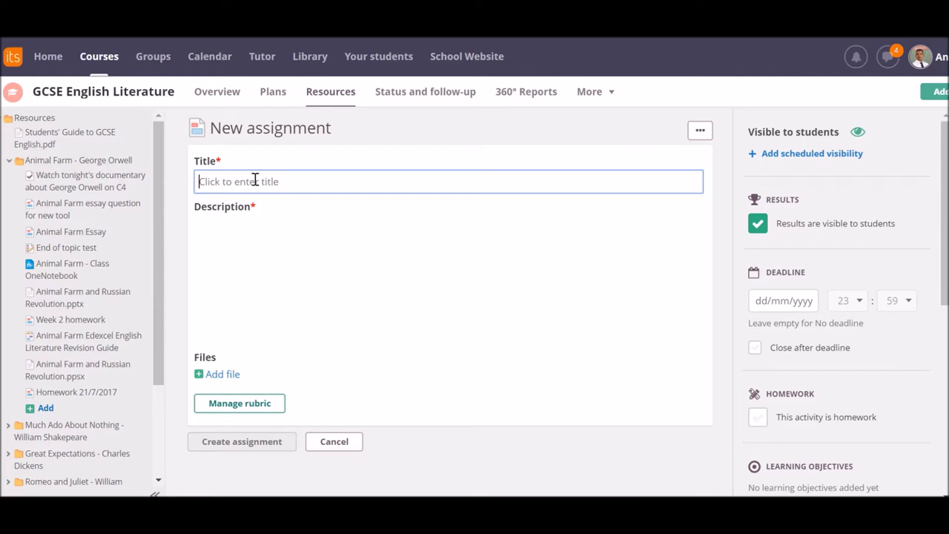
text(Orwells)
key(BackSpace)
key(BackSpace)
text('s)
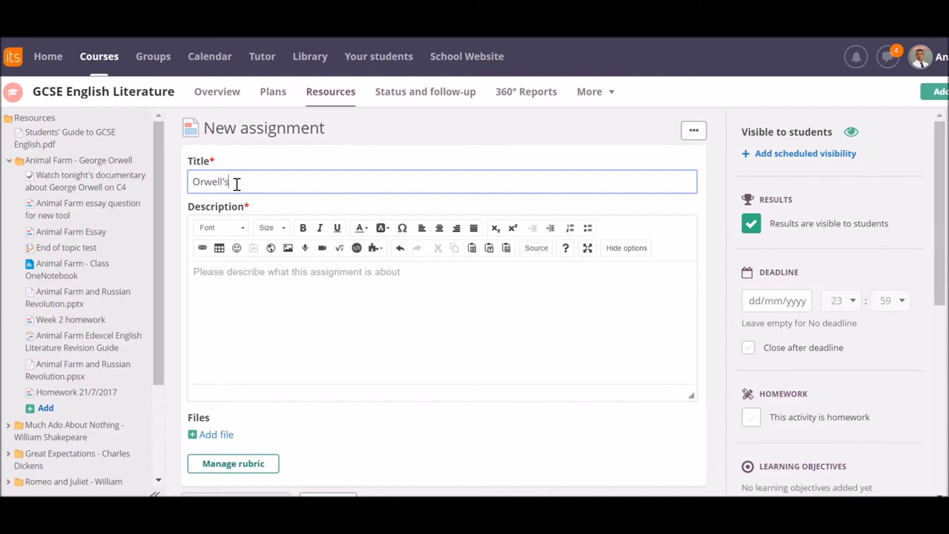
text( message)
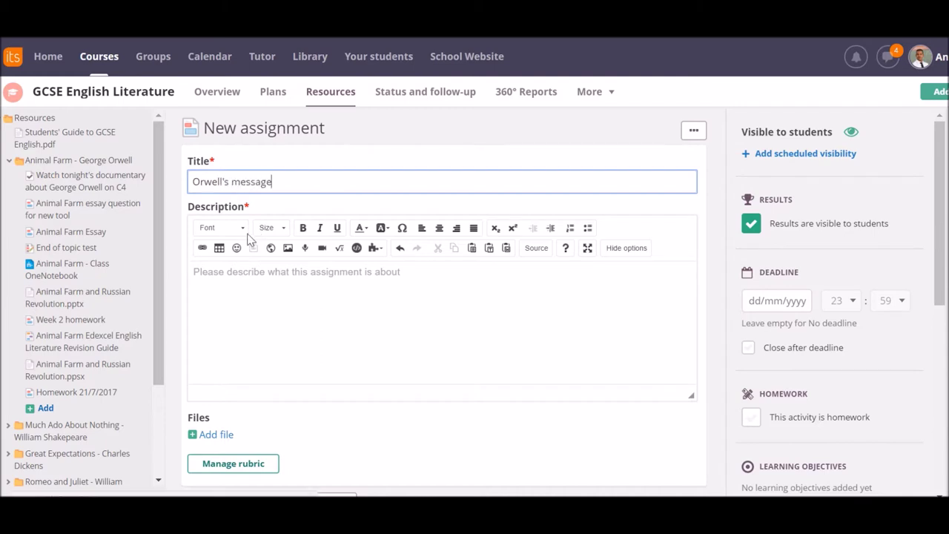
Paste the copied essay instructions, with the Boxer and Clover question and suggested ideas, into the assignment's description and review the text
click(233, 276)
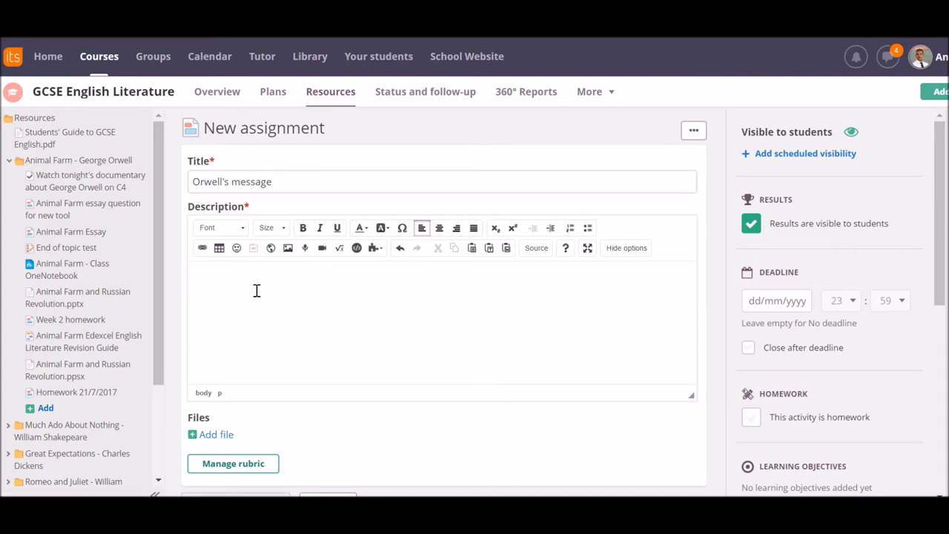
key(ctrl+v)
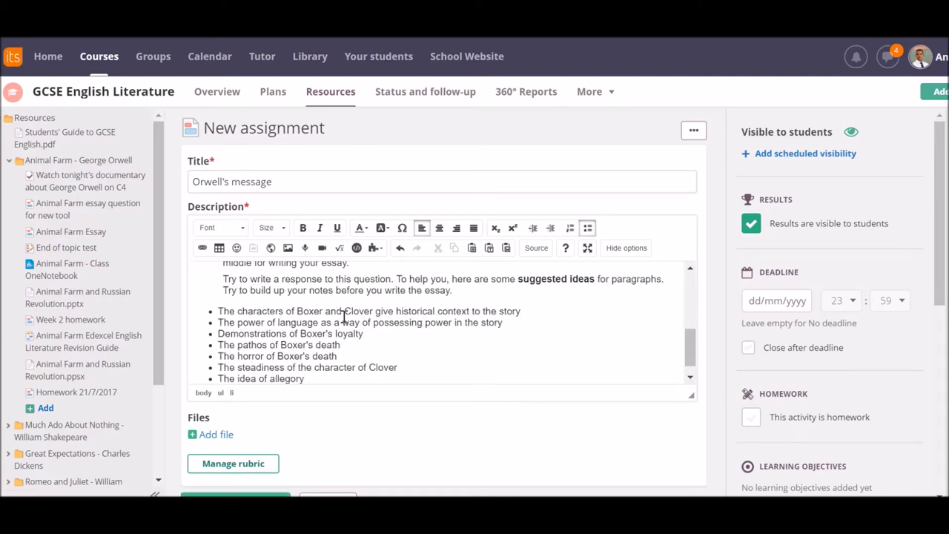
scroll(349, 319, up, 5)
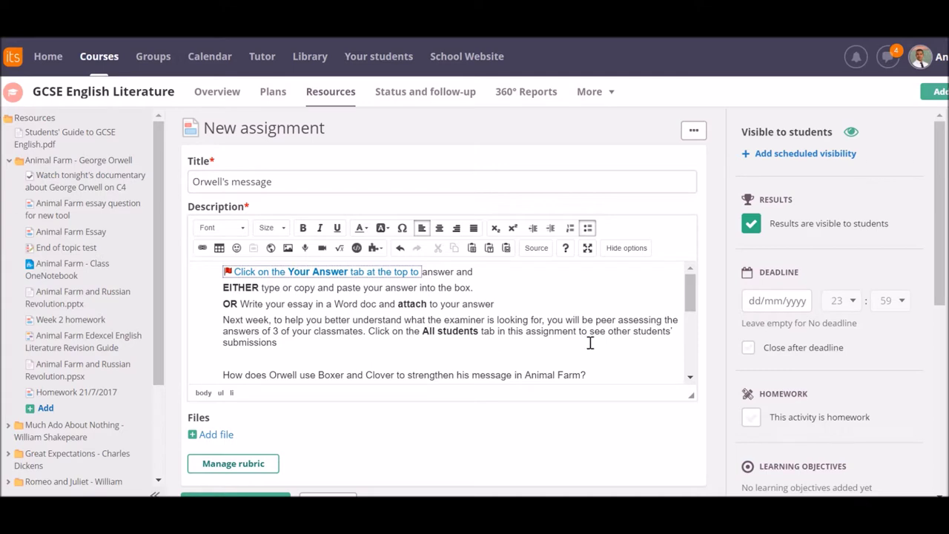
drag(690, 304, 690, 366)
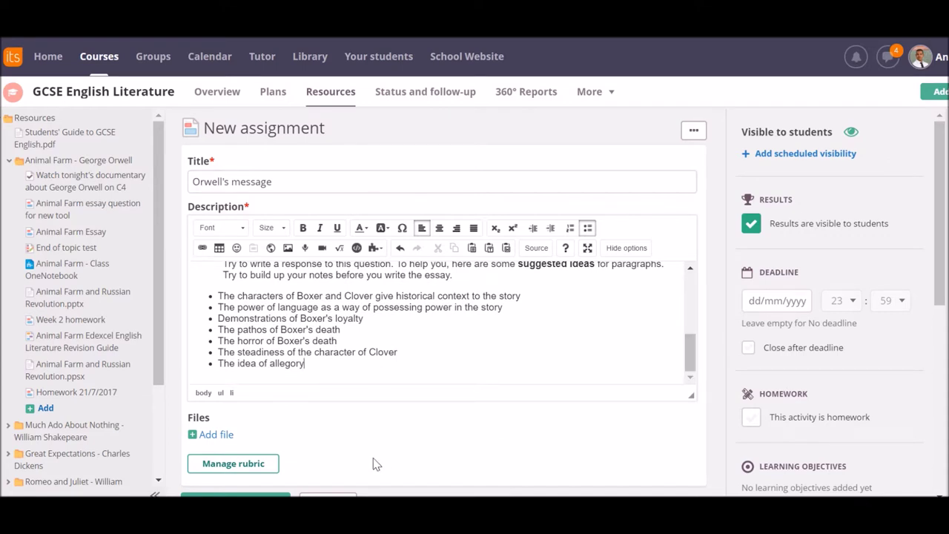
scroll(374, 460, down, 1)
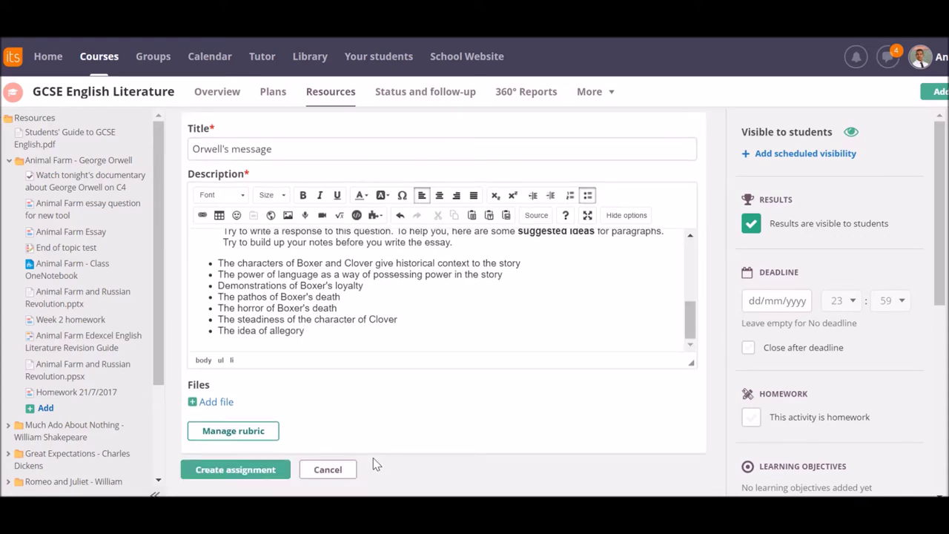
Set the deadline to 09/03/2018 and the assessment scale to "Sub levels 1-9", and create the assignment
click(776, 301)
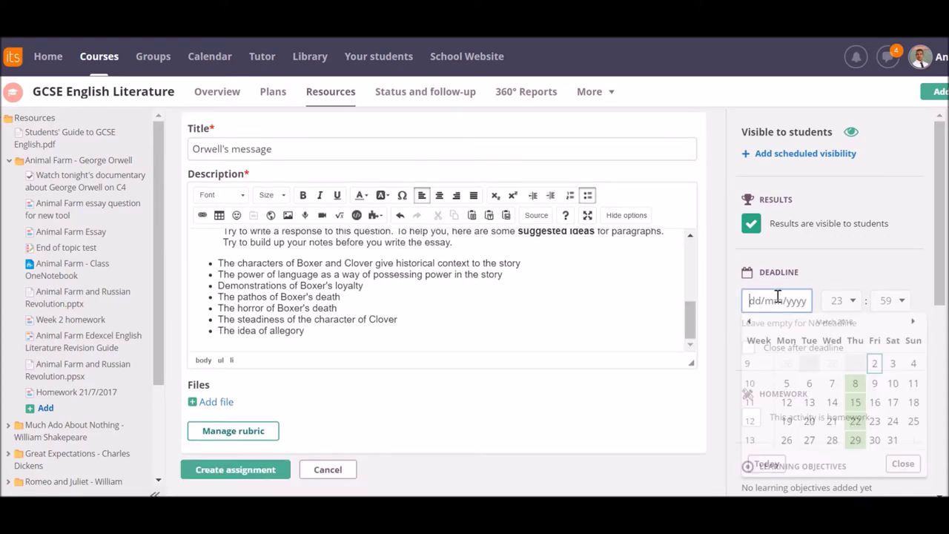
click(874, 383)
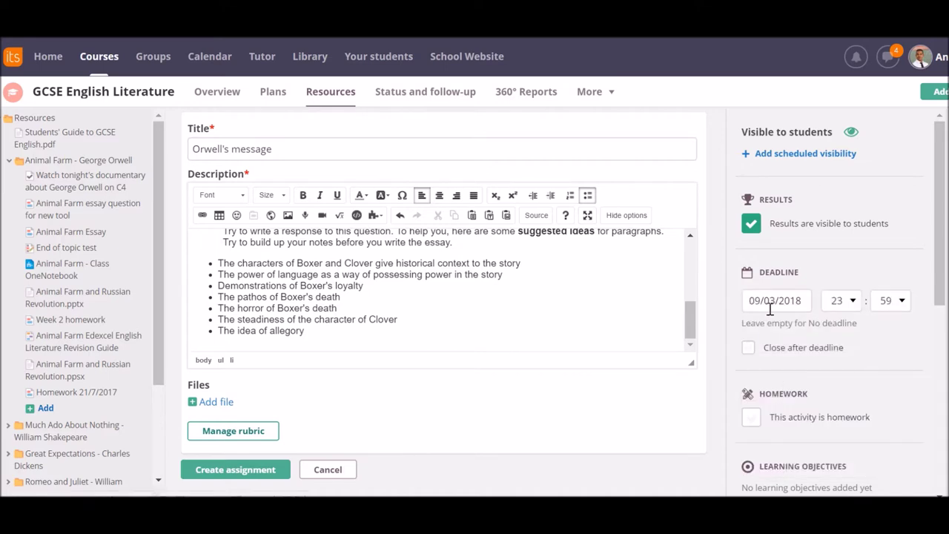
scroll(772, 314, down, 2)
scroll(771, 314, down, 2)
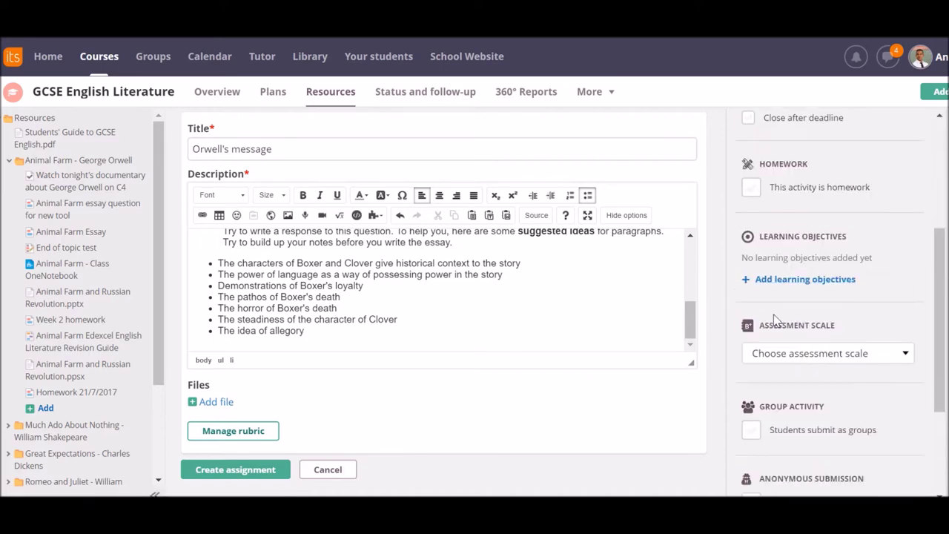
scroll(847, 316, down, 1)
click(874, 278)
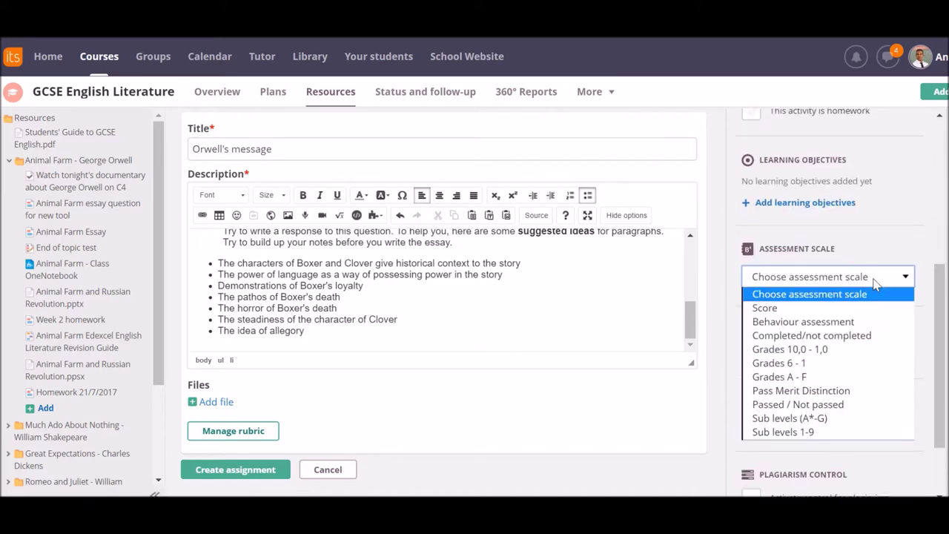
click(826, 436)
scroll(738, 316, down, 3)
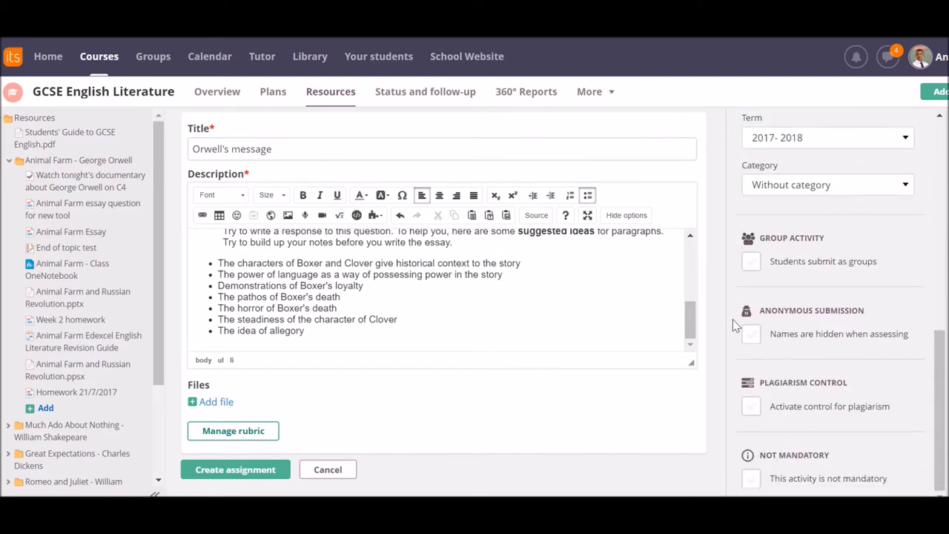
click(222, 470)
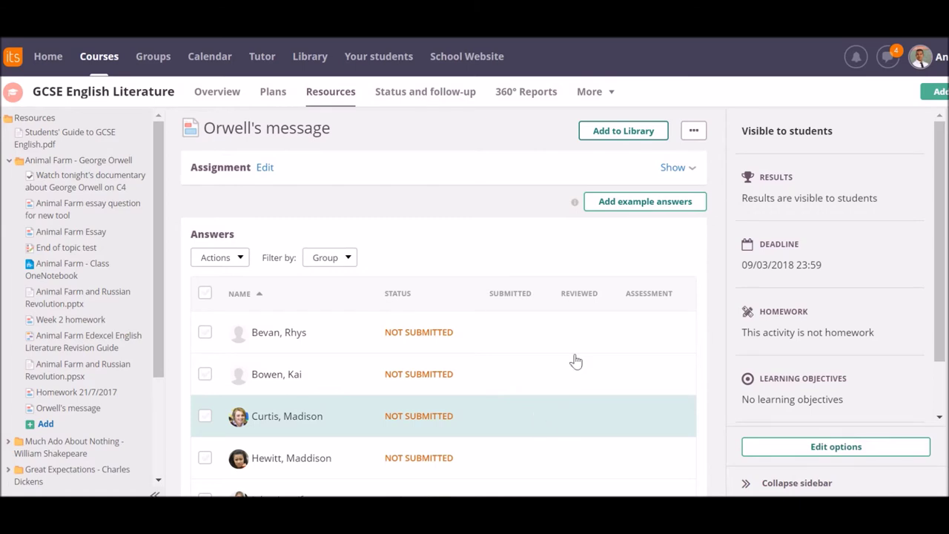
Allow groups 1, 2, 3 and 4 to evaluate the "Orwell's message" assignment and save the permissions
click(695, 131)
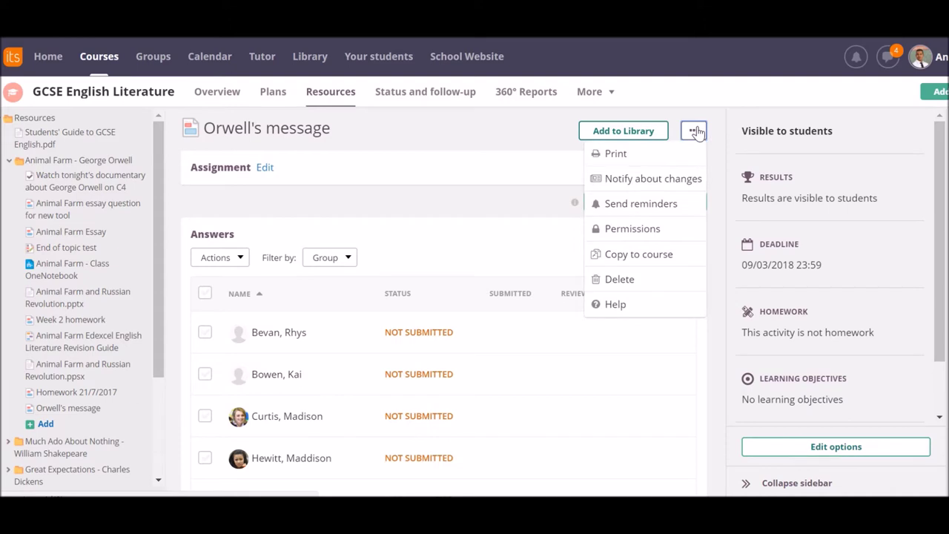
click(654, 232)
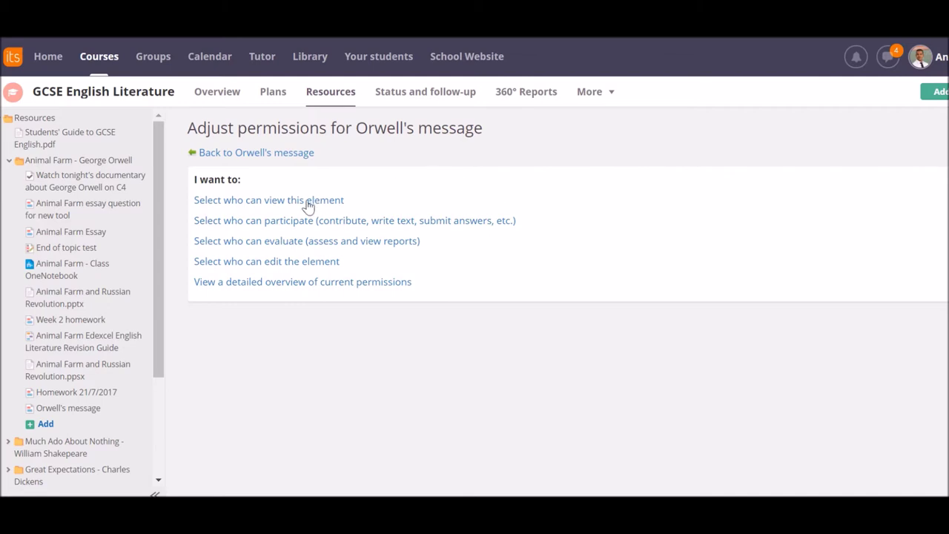
click(261, 241)
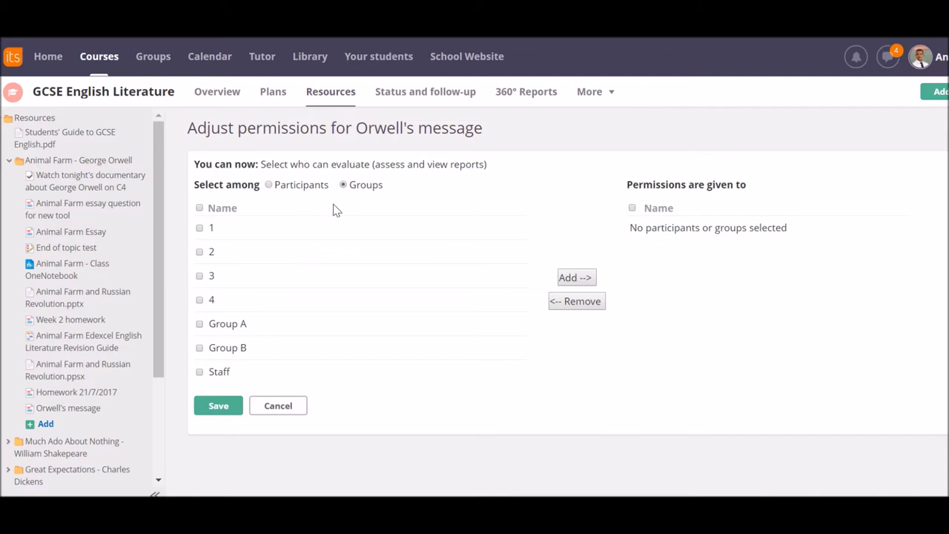
click(200, 229)
click(201, 253)
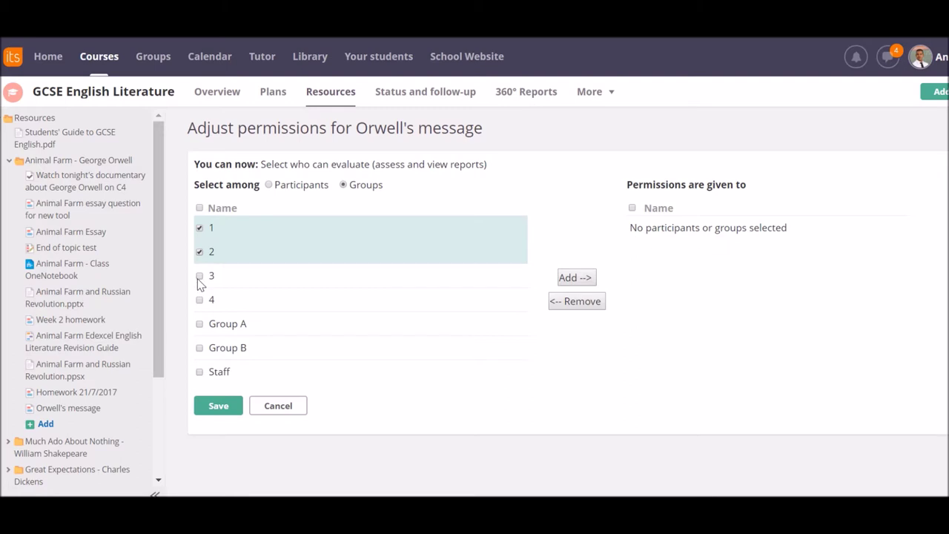
click(200, 278)
click(200, 300)
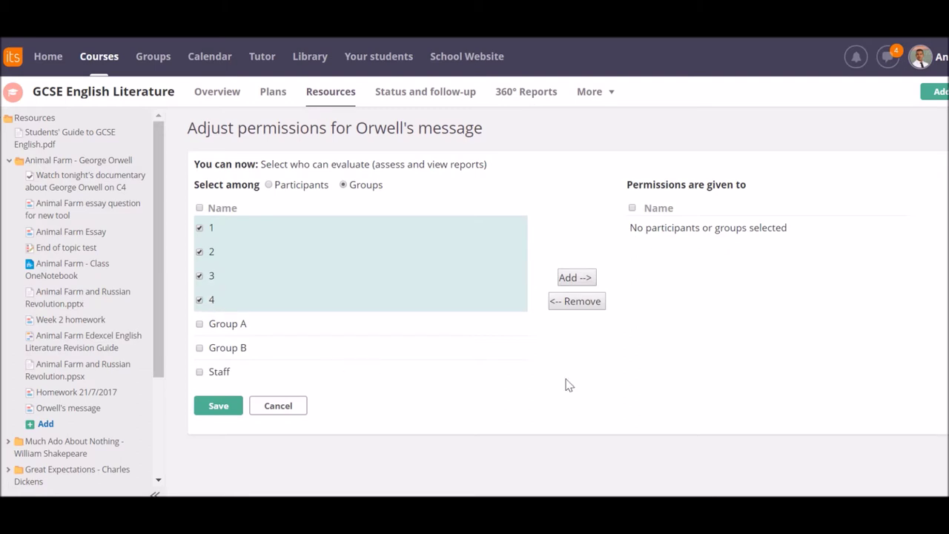
click(580, 279)
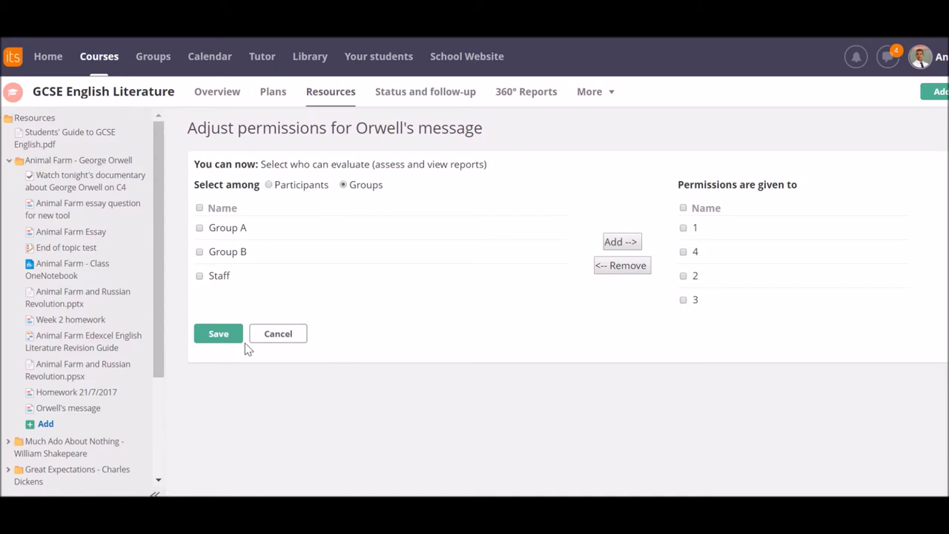
click(218, 334)
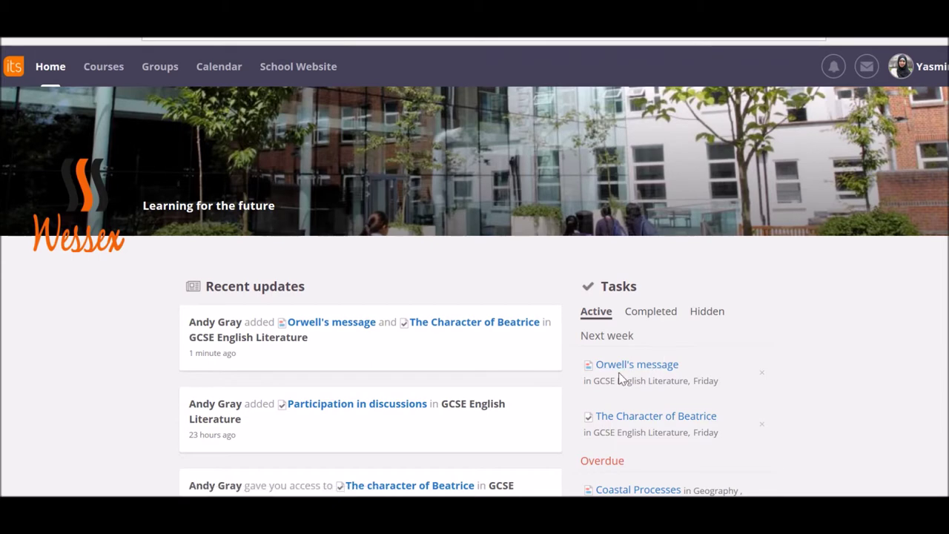
As a student, open the "Orwell's message" task and read the instructions in the student's own answer view
click(628, 367)
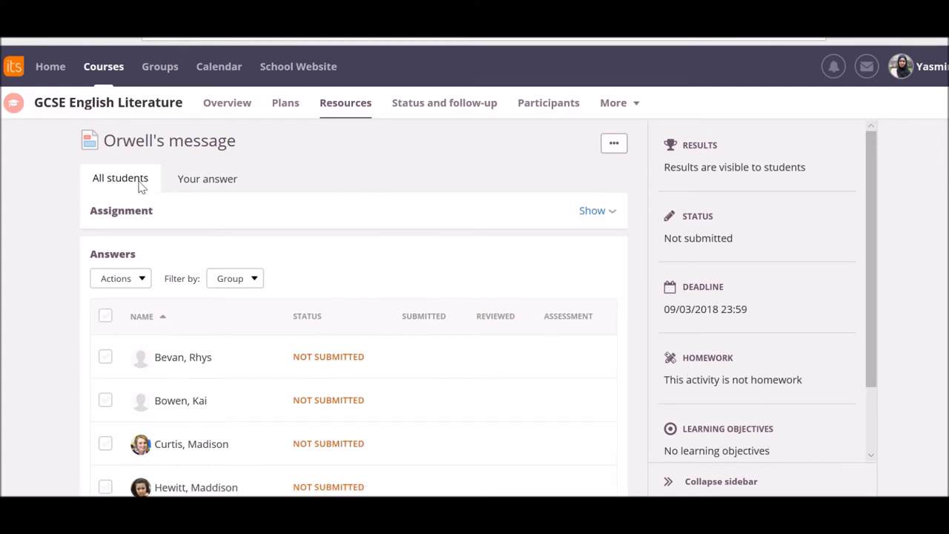
click(208, 184)
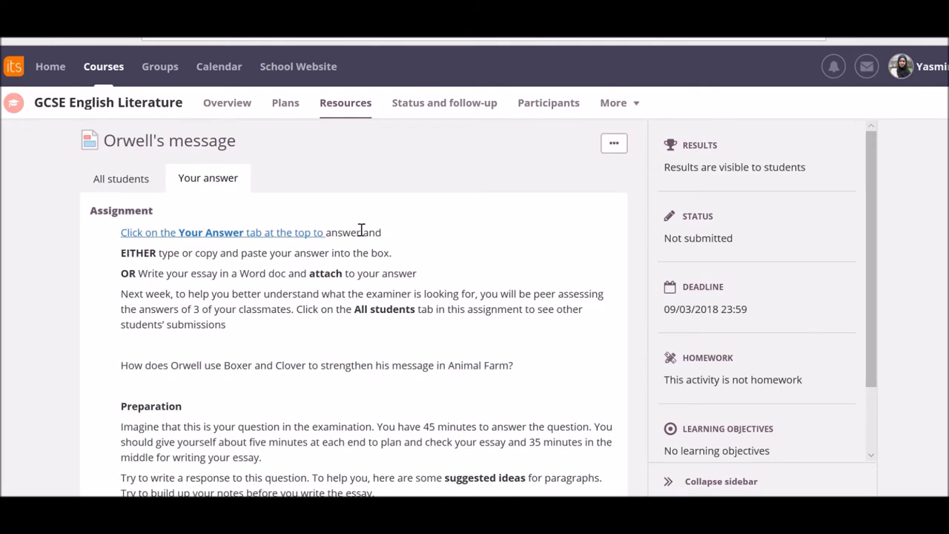
scroll(399, 324, down, 3)
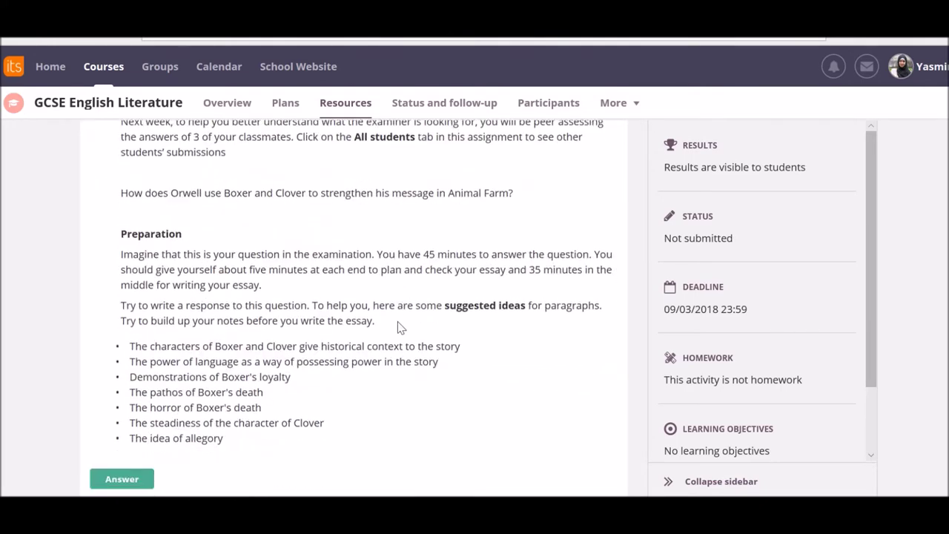
scroll(399, 324, up, 3)
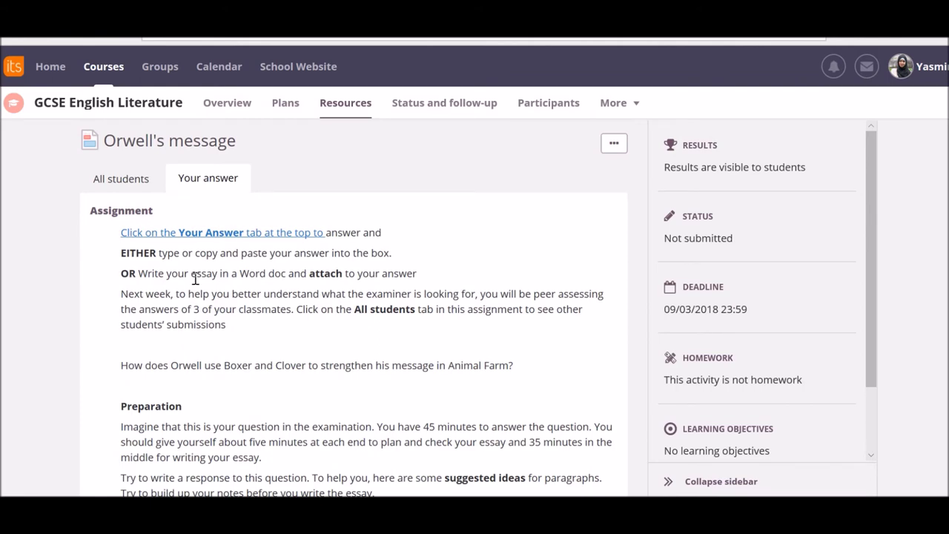
Start an answer to "Orwell's message", attach the student's own homework Word document and submit it
scroll(195, 275, down, 3)
click(122, 452)
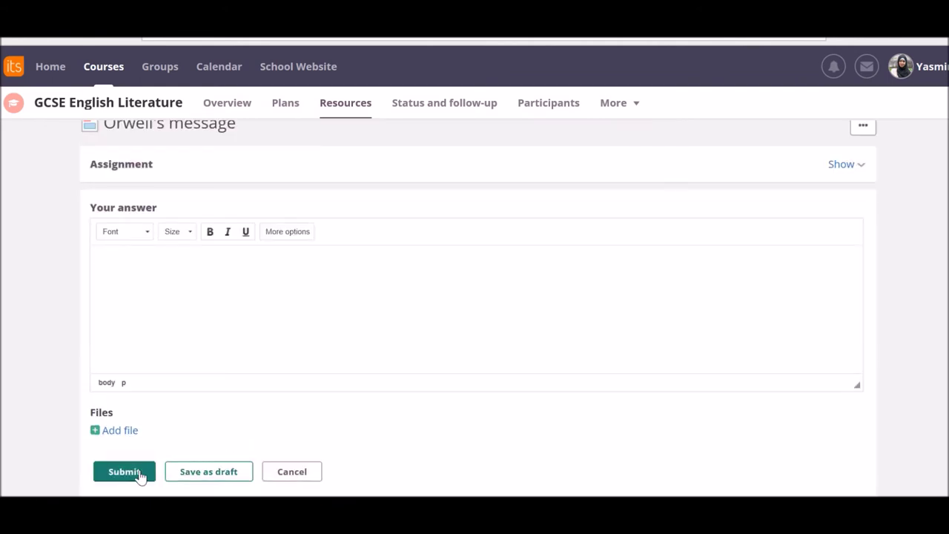
click(111, 430)
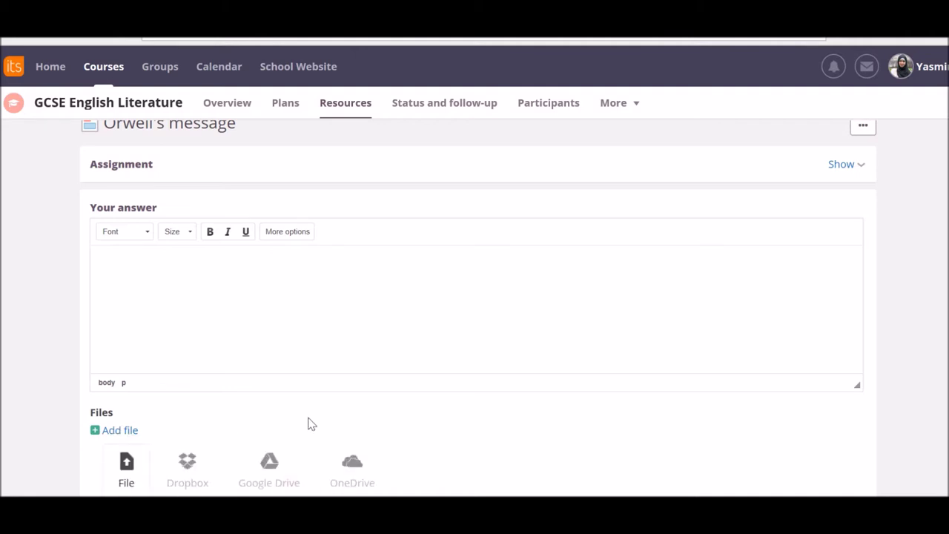
scroll(309, 423, down, 3)
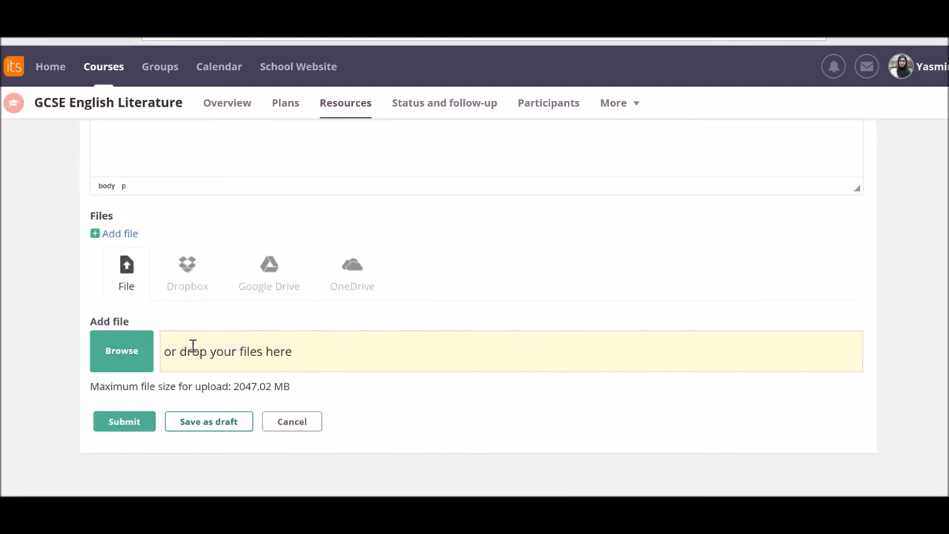
click(213, 356)
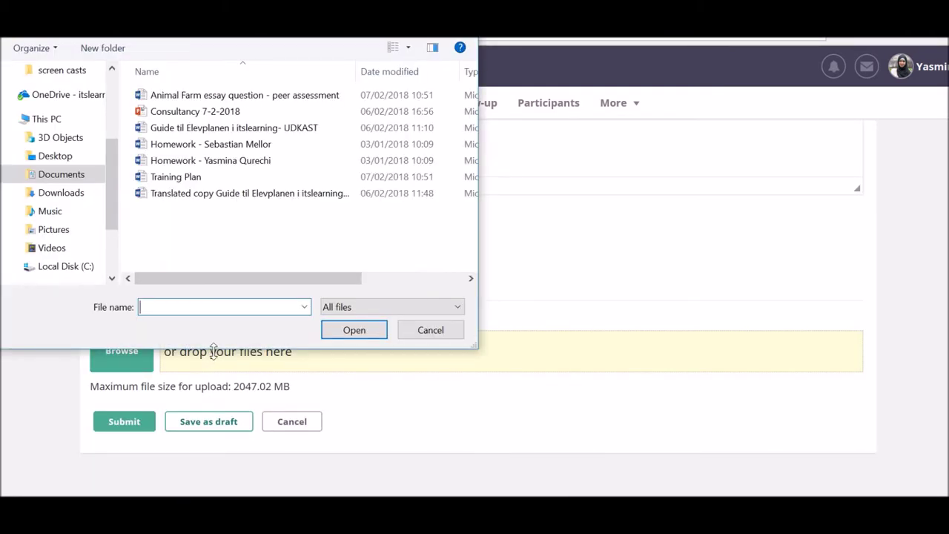
click(224, 160)
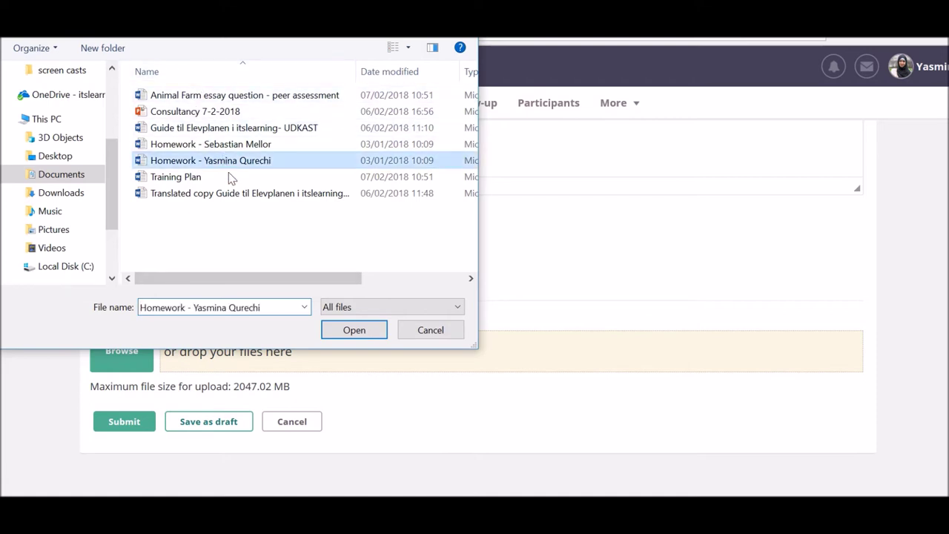
click(355, 331)
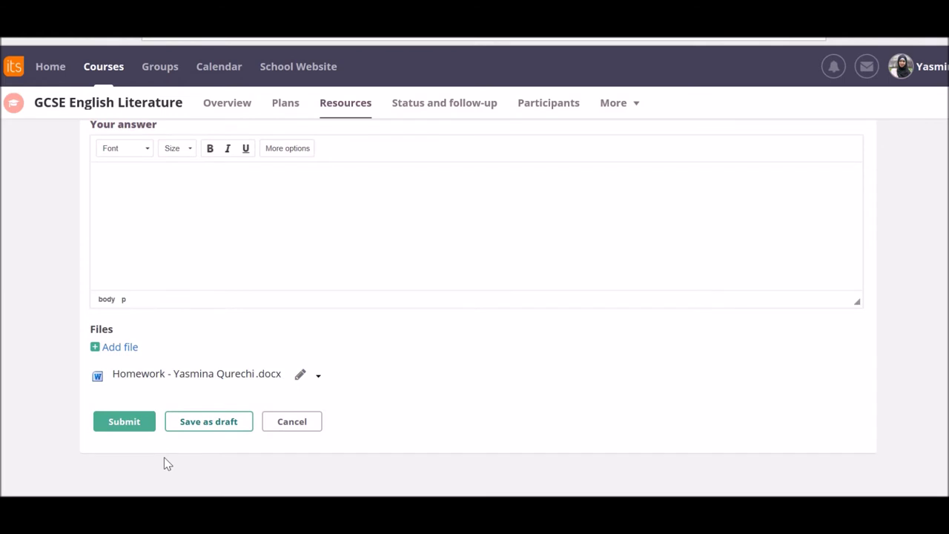
click(121, 428)
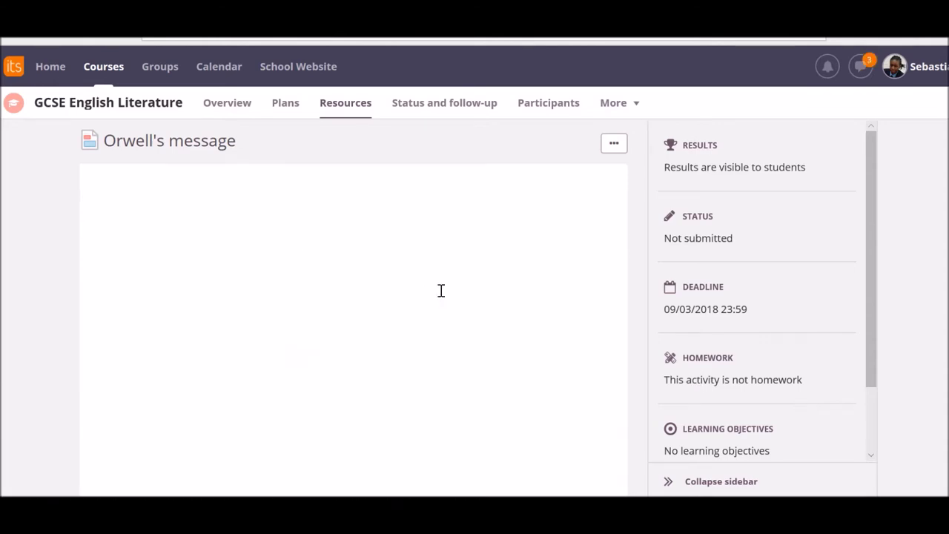
As the second student, answer "Orwell's message" by attaching that student's homework Word document, and submit it
scroll(441, 290, down, 5)
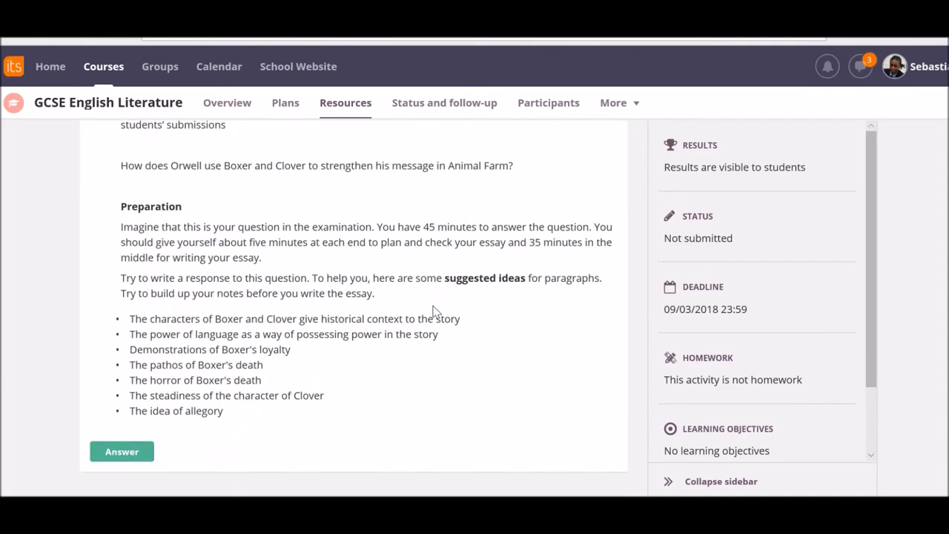
click(124, 452)
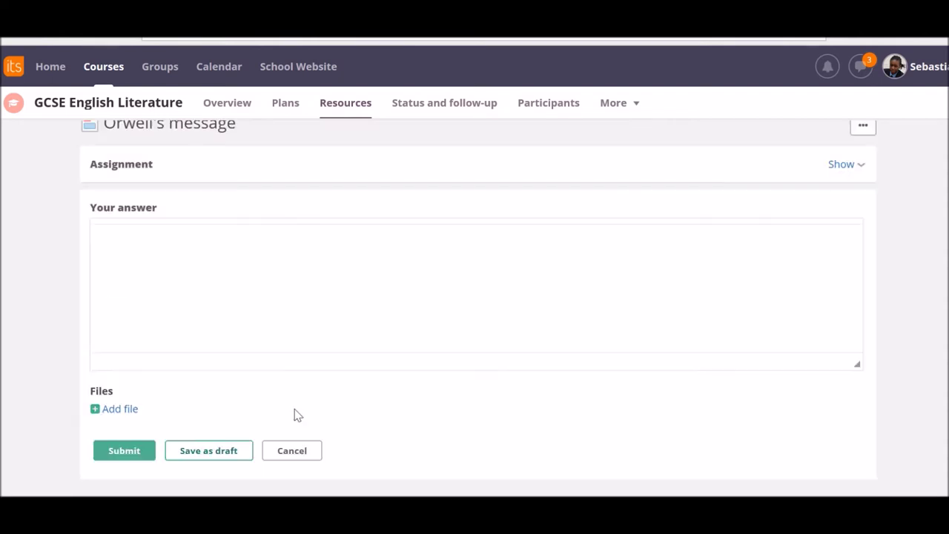
click(122, 431)
scroll(308, 422, down, 3)
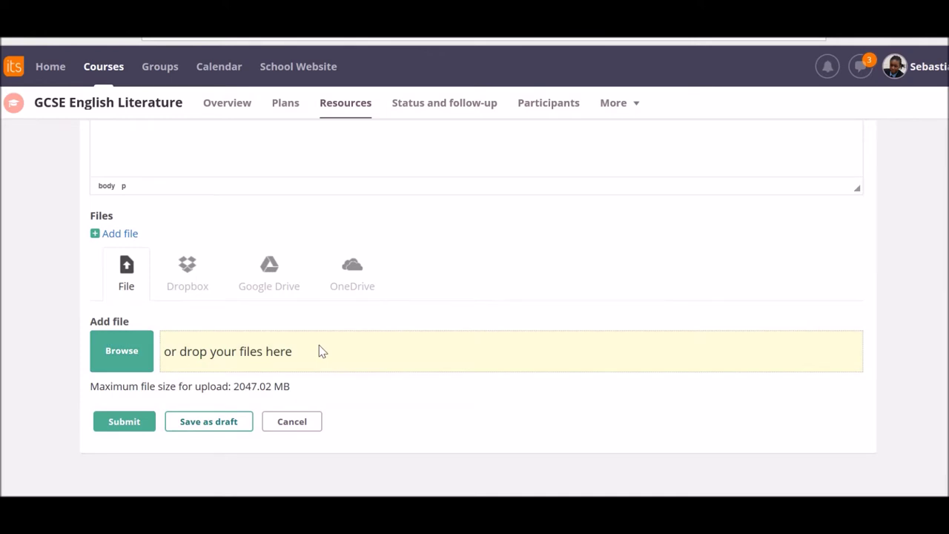
click(319, 349)
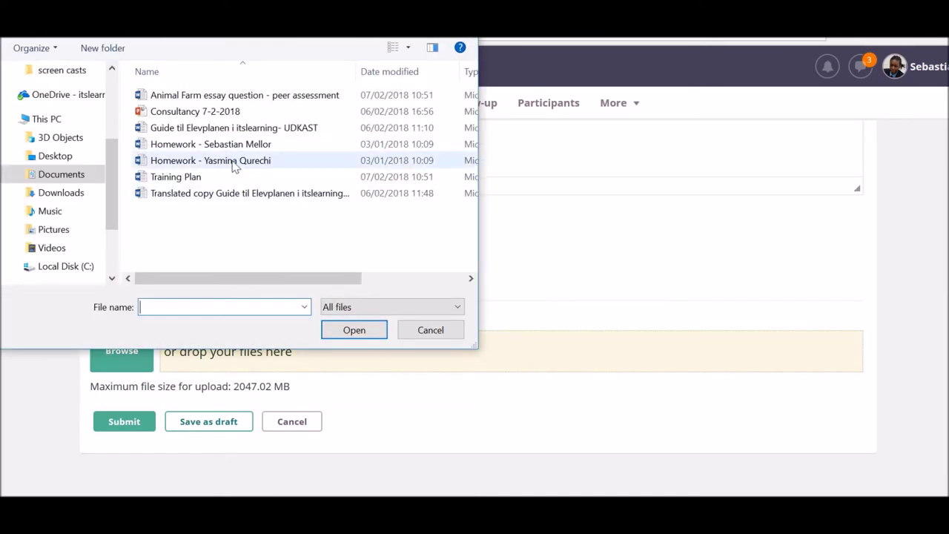
click(222, 144)
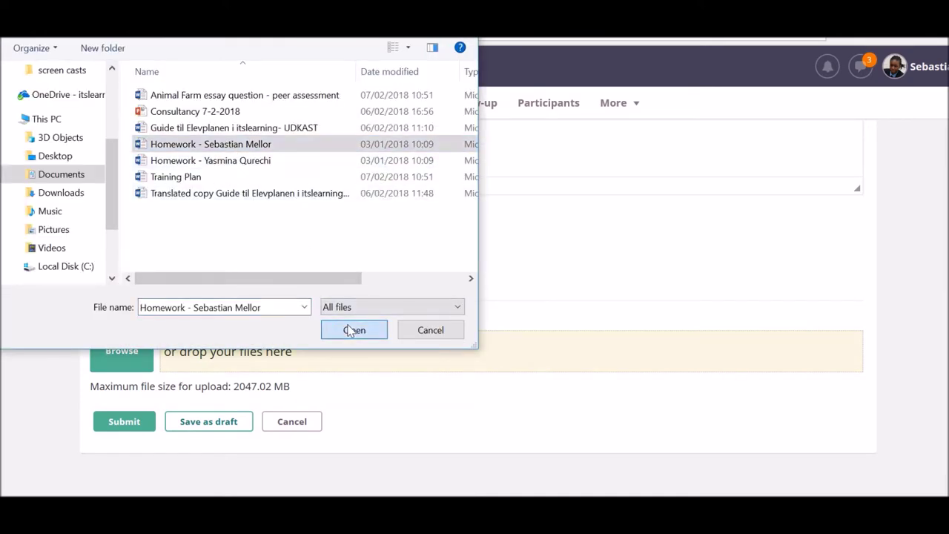
click(348, 330)
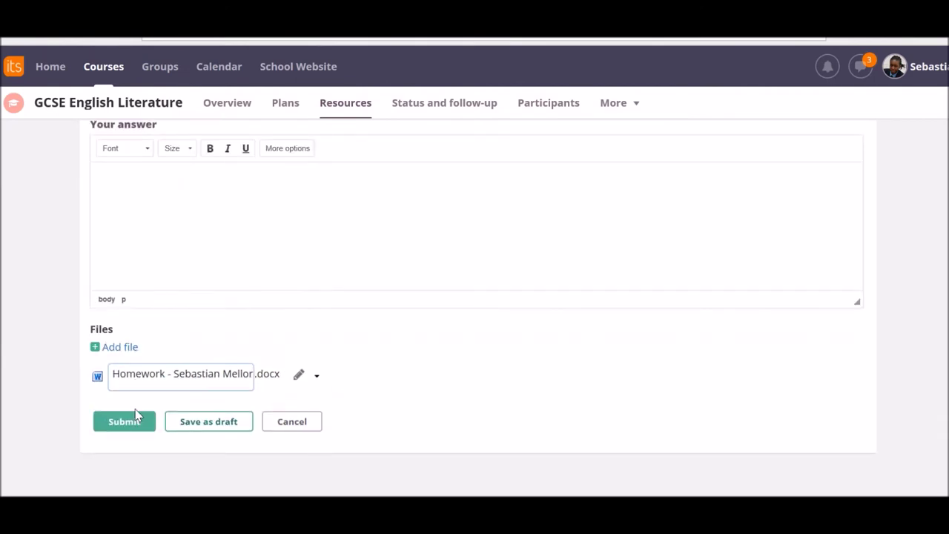
click(132, 420)
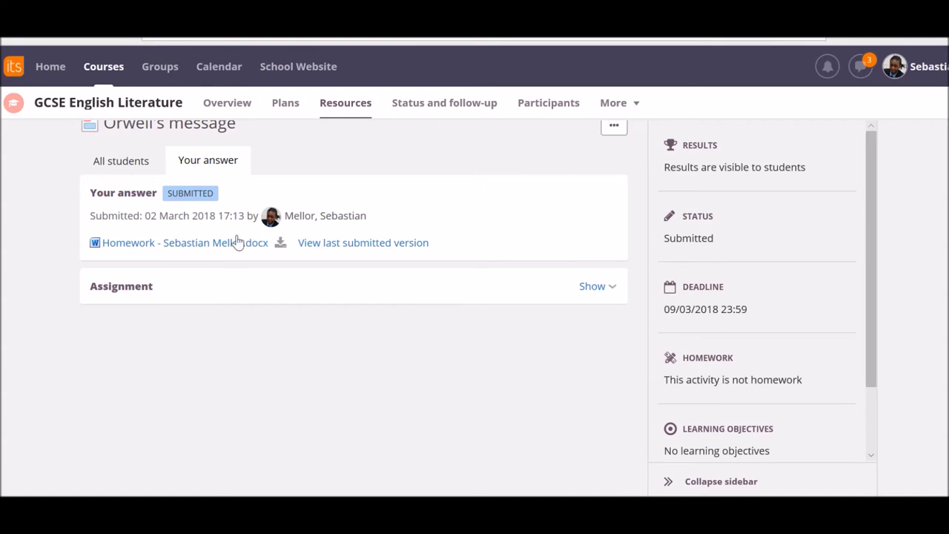
Find the classmate's submitted answer among all students' answers and open its attached homework document in Word Online
click(131, 161)
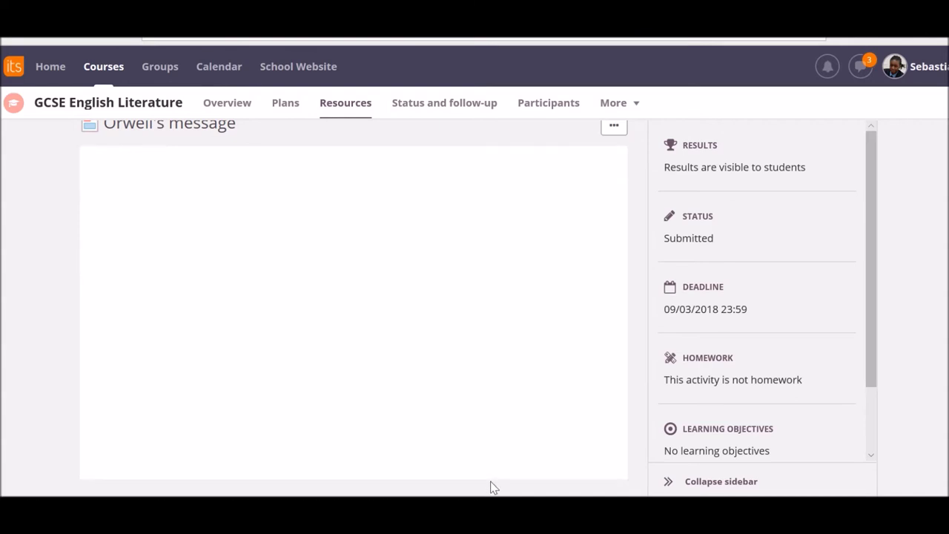
scroll(492, 487, down, 3)
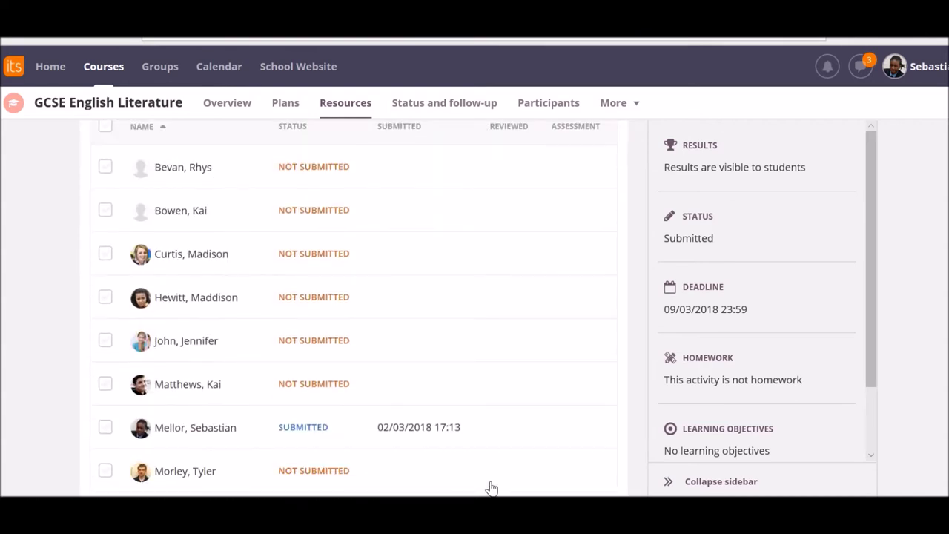
scroll(492, 487, down, 4)
scroll(491, 487, down, 4)
click(299, 381)
click(612, 402)
scroll(371, 237, up, 3)
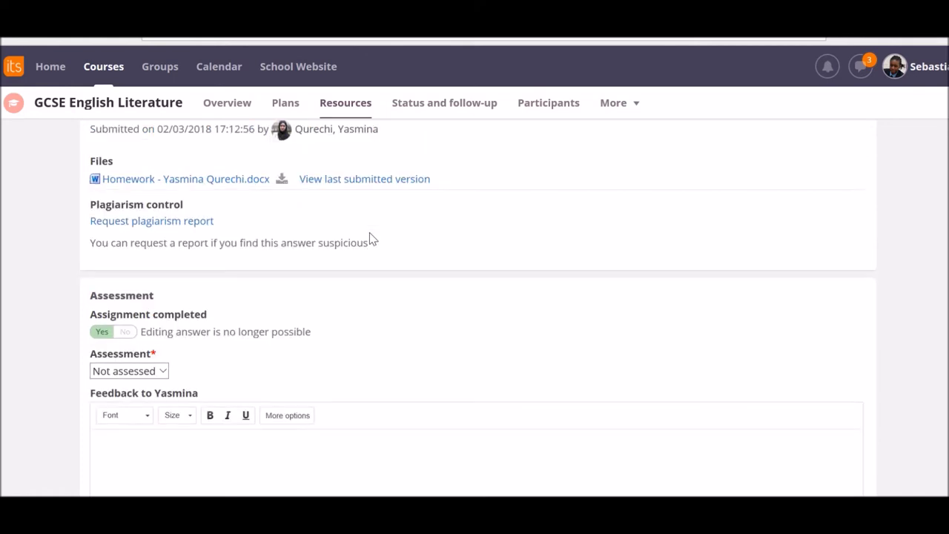
click(208, 253)
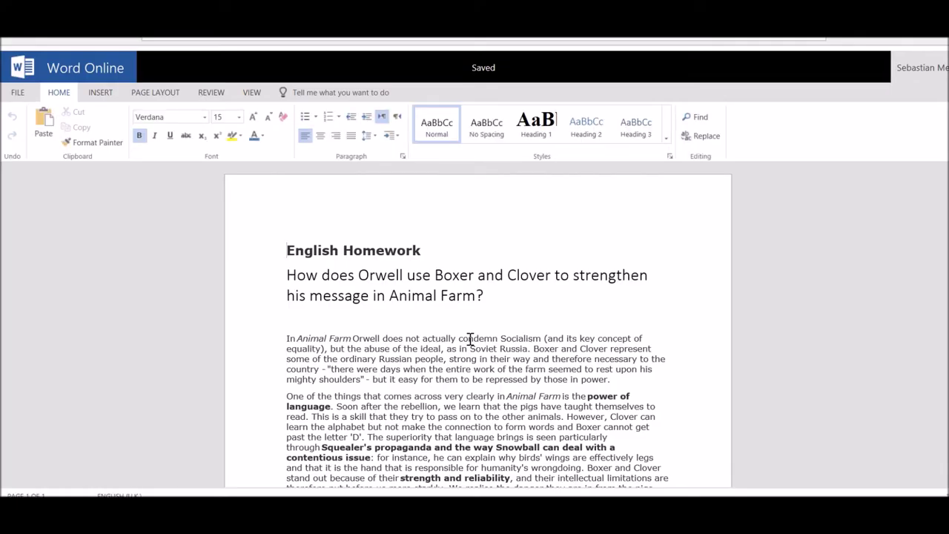
scroll(470, 339, down, 3)
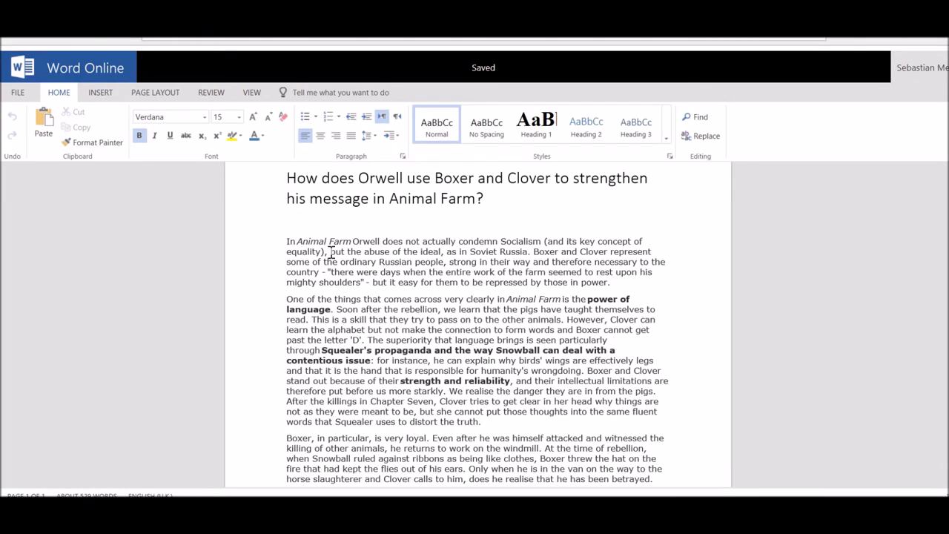
Highlight the words around "Russian people, strong in their" in the essay's first paragraph in yellow
drag(411, 268, 511, 262)
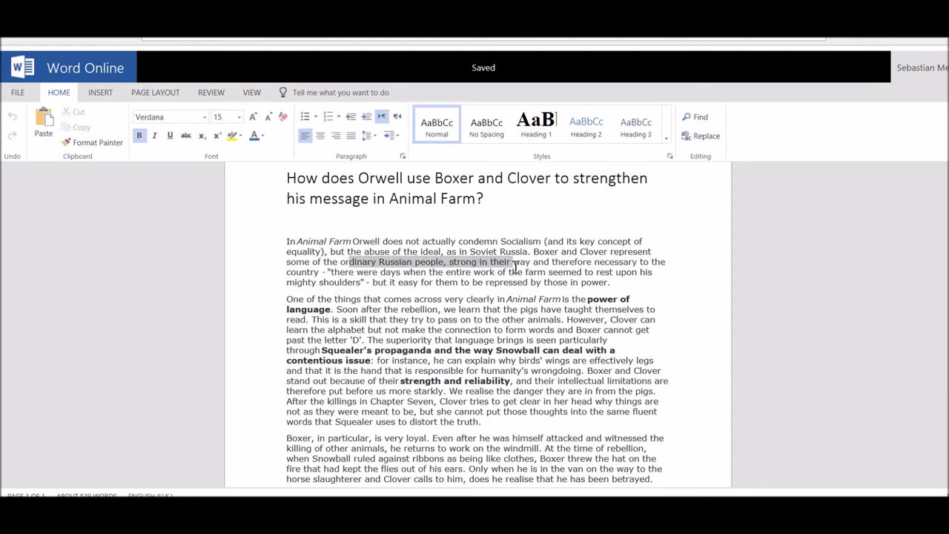
click(241, 136)
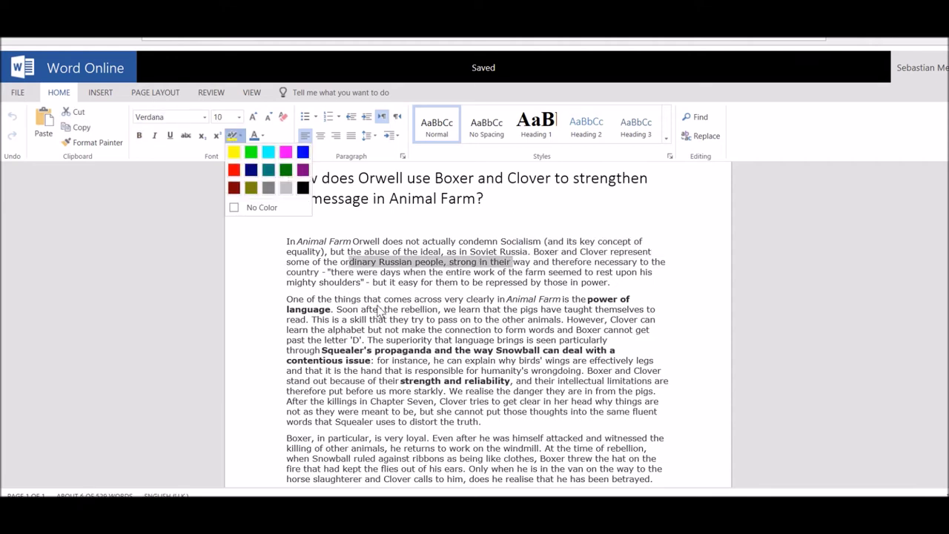
click(395, 284)
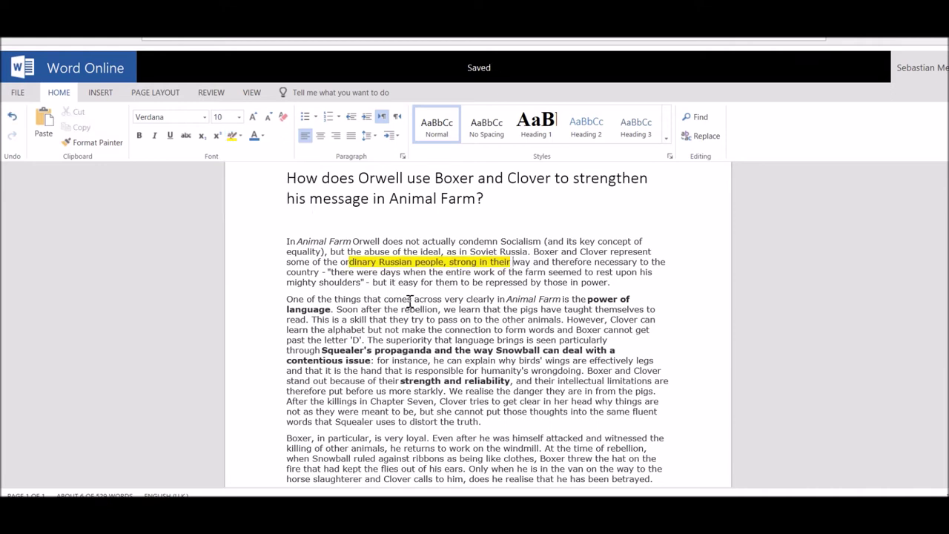
Add and post the comment "Good point" on the words around "rebellion, we learn" in the essay's second paragraph
drag(410, 309, 483, 311)
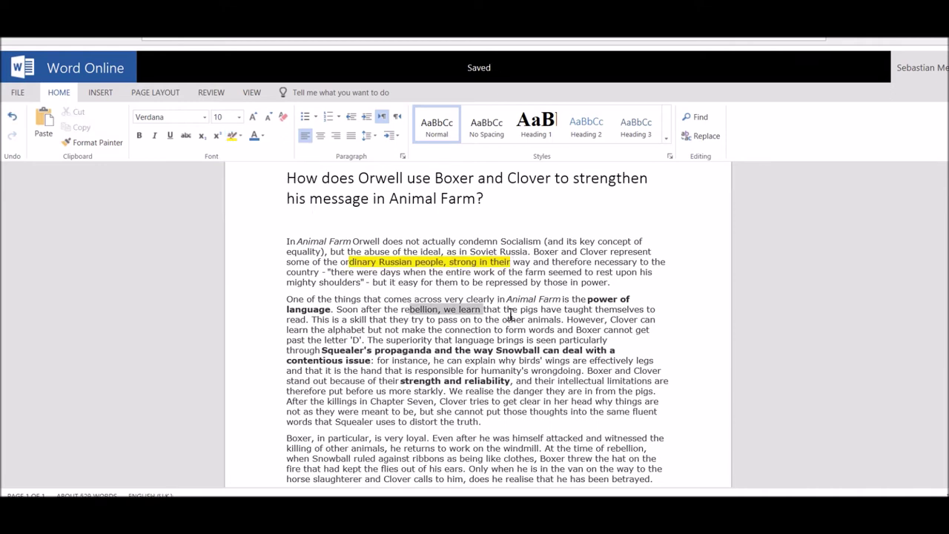
click(211, 92)
click(106, 123)
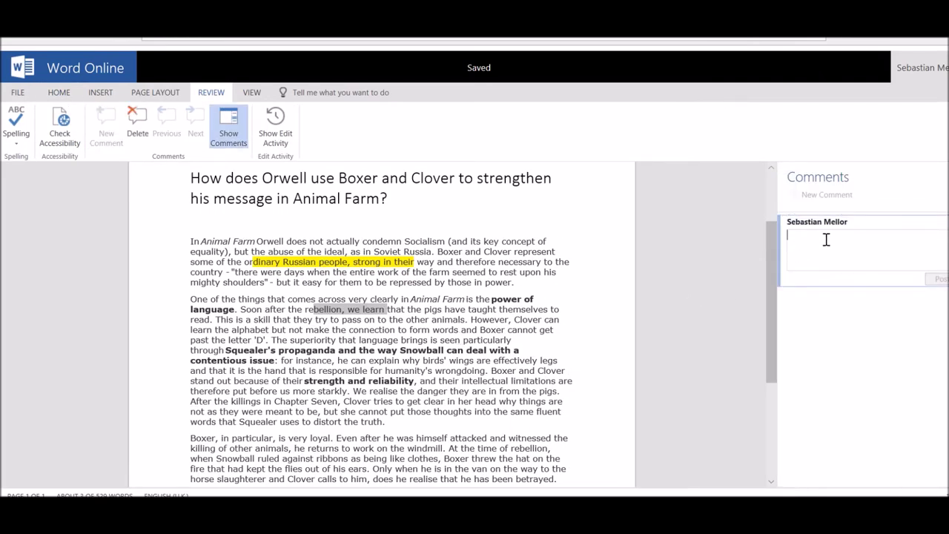
text(G)
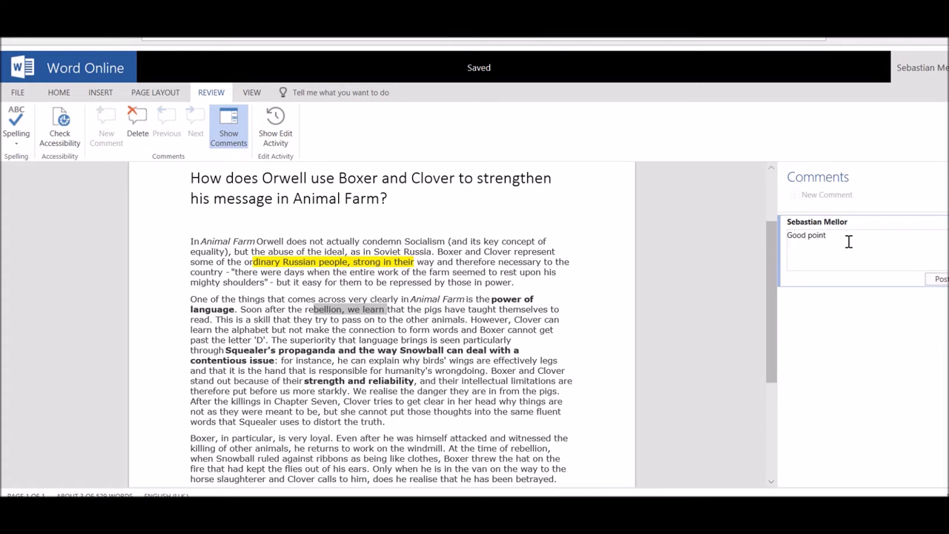
text(ood point)
click(939, 280)
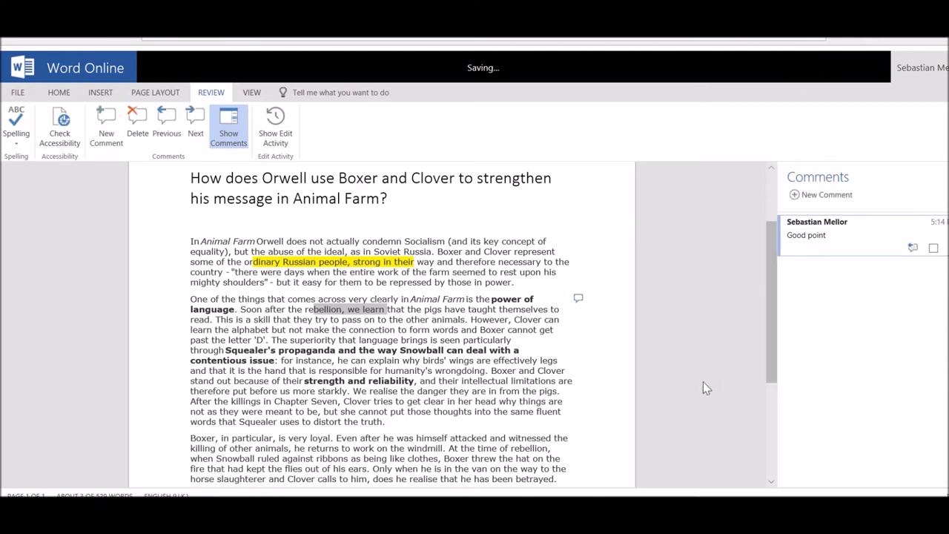
In the teacher's view of "Orwell's message", open the peer-assessed student's submitted answer and its attached homework document in Word Online
scroll(703, 381, down, 1)
scroll(703, 382, down, 3)
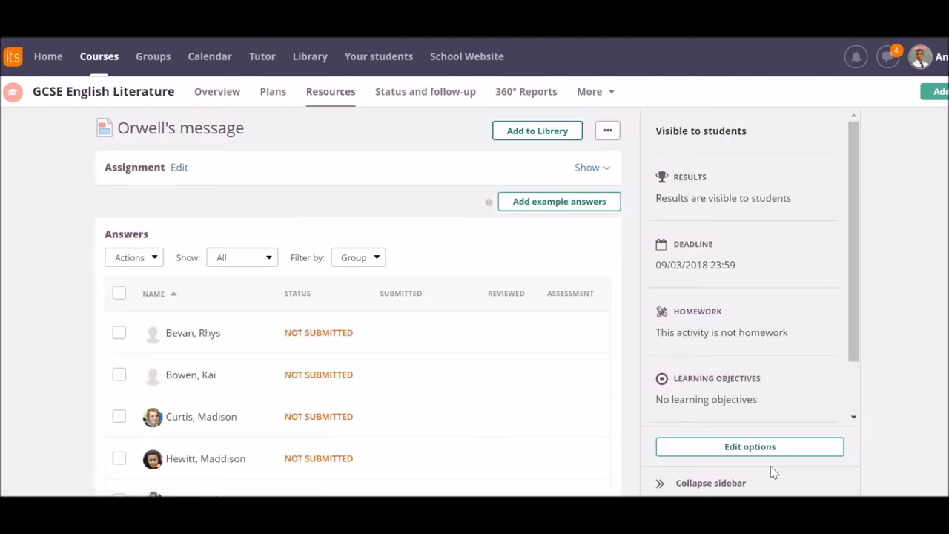
scroll(474, 335, down, 3)
scroll(477, 331, down, 2)
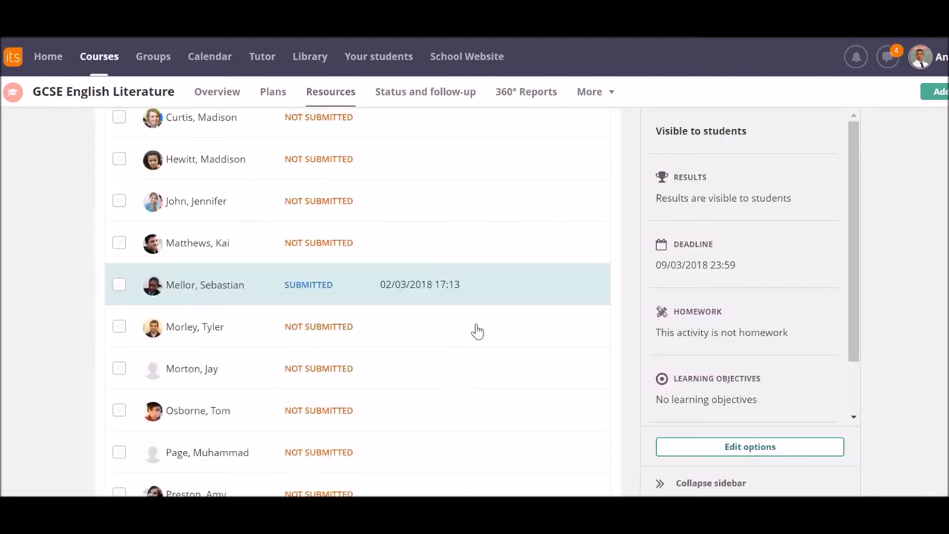
scroll(422, 341, down, 2)
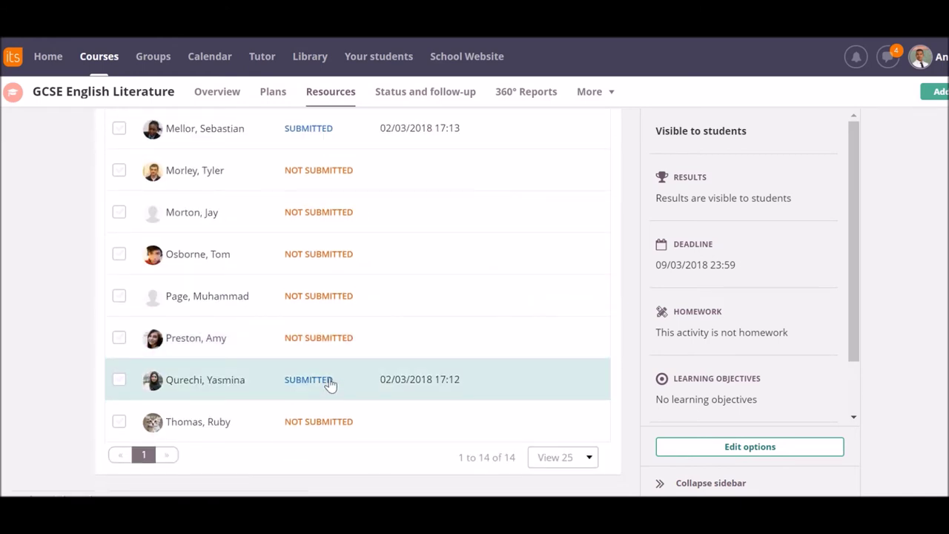
click(442, 382)
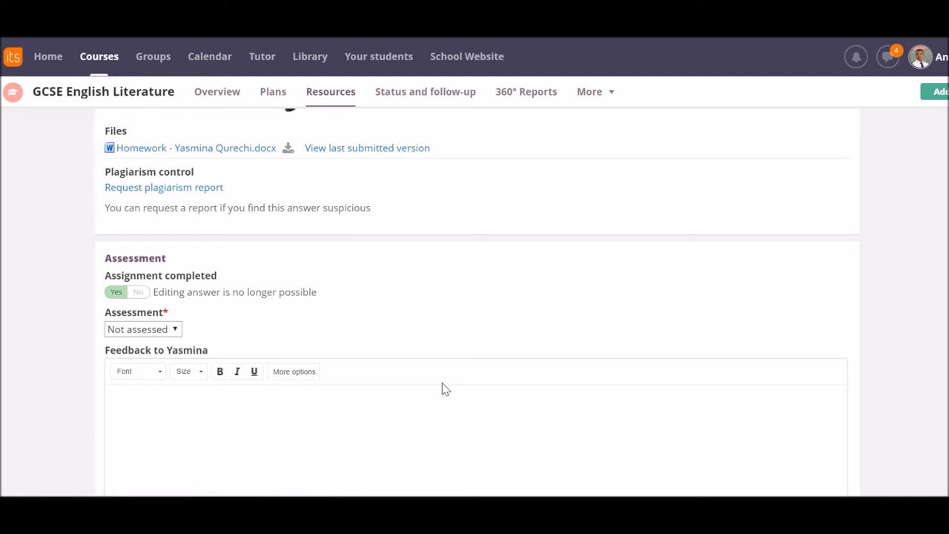
click(245, 152)
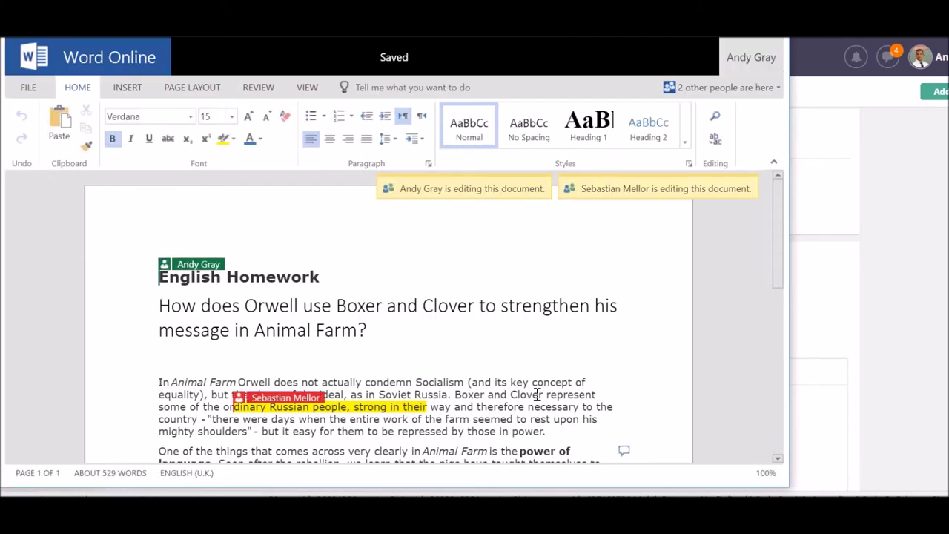
Highlight the second-paragraph text from about "wrongdoing. Boxer and Clover stand out" through "and their intellectual" in pink
scroll(487, 418, down, 3)
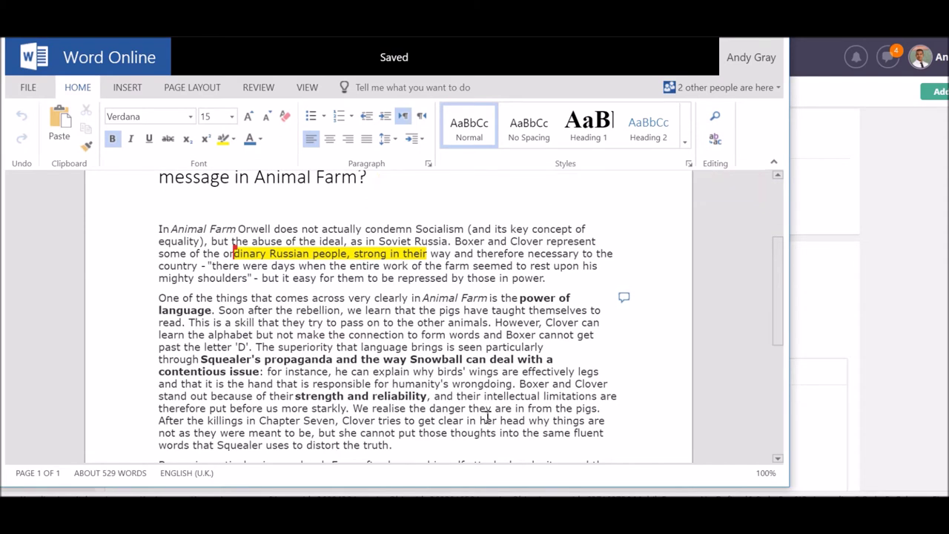
drag(431, 383, 547, 396)
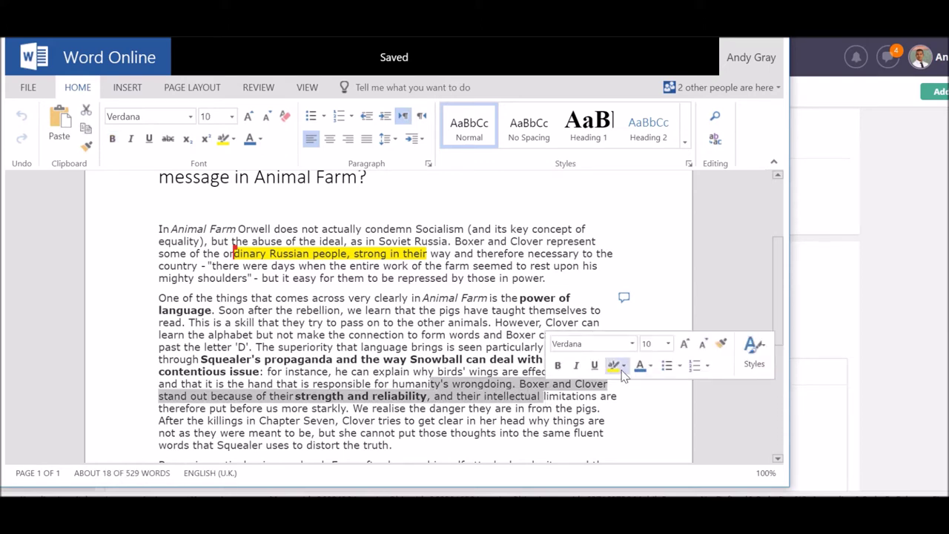
click(624, 365)
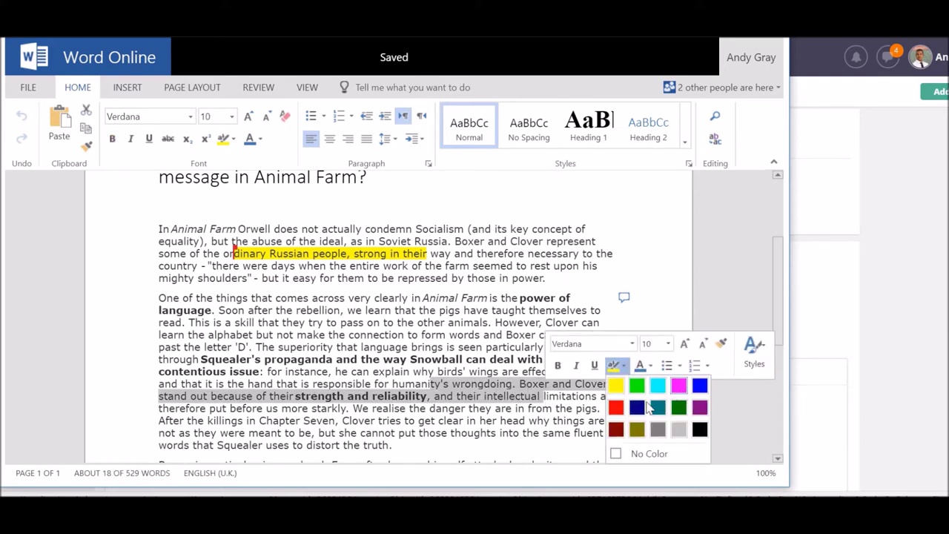
click(680, 386)
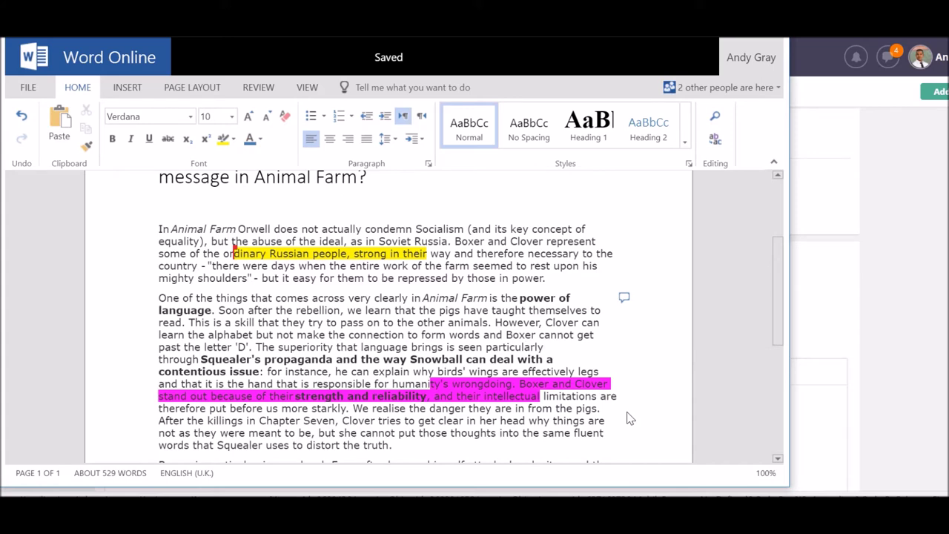